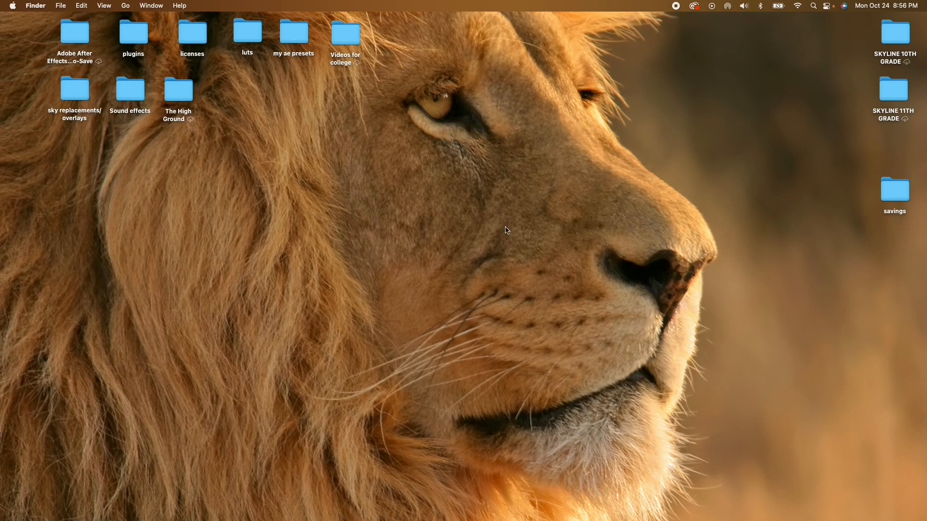
mouse_move(612, 511)
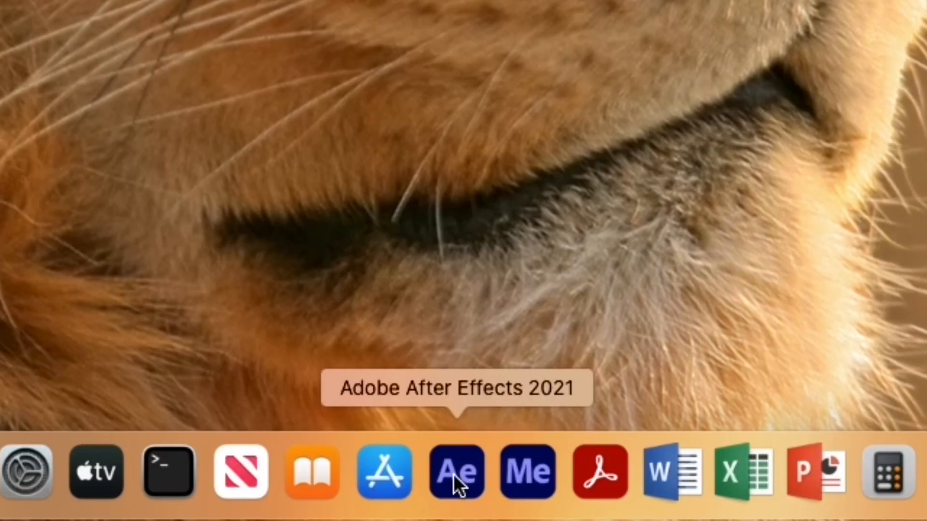
left_click(453, 474)
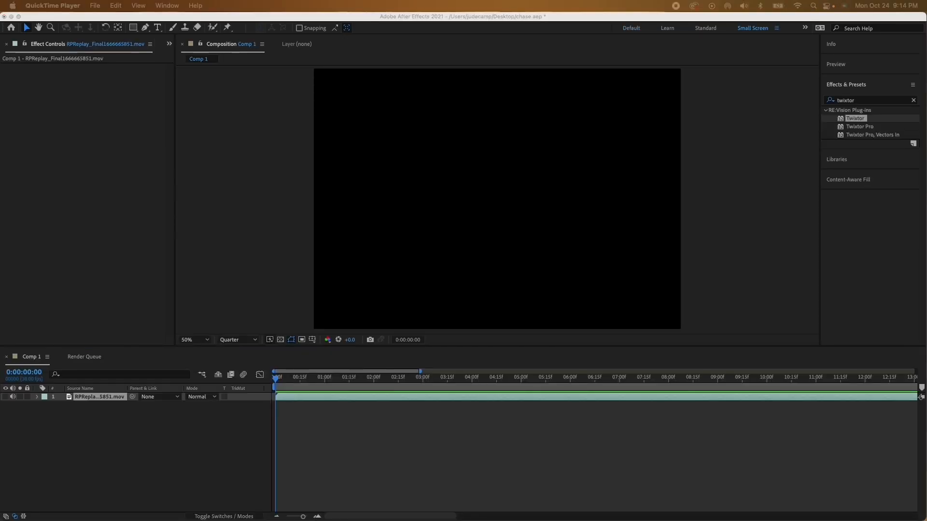
Step: Review the composition settings of Comp 1, including its frame size, frame rate and duration
left_click(244, 142)
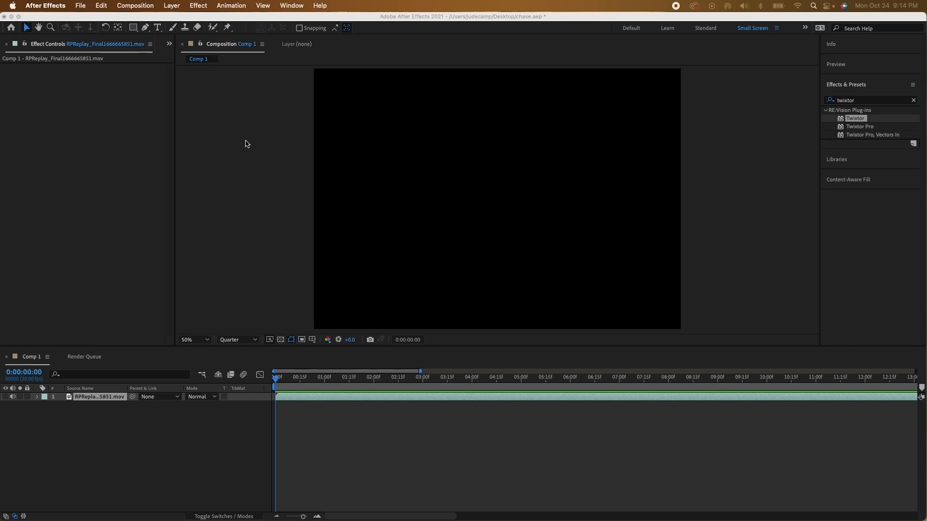
left_click(136, 5)
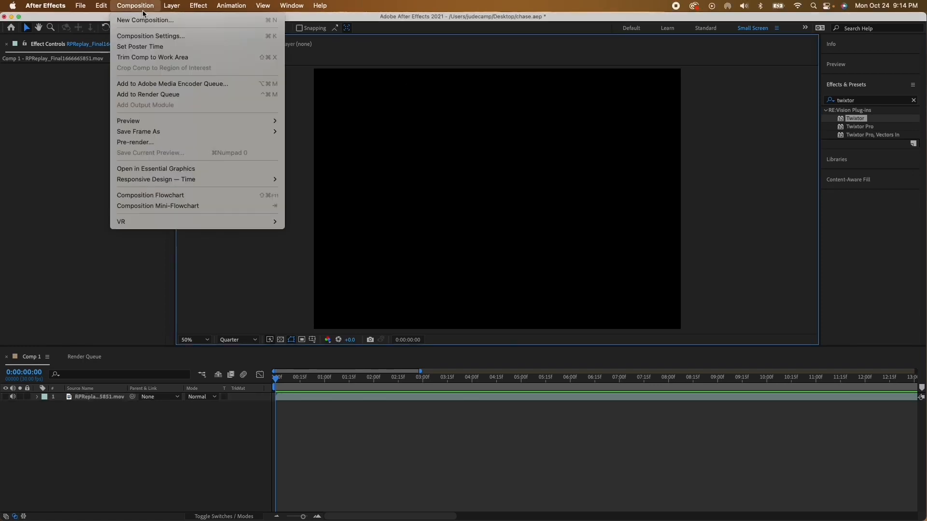
left_click(161, 36)
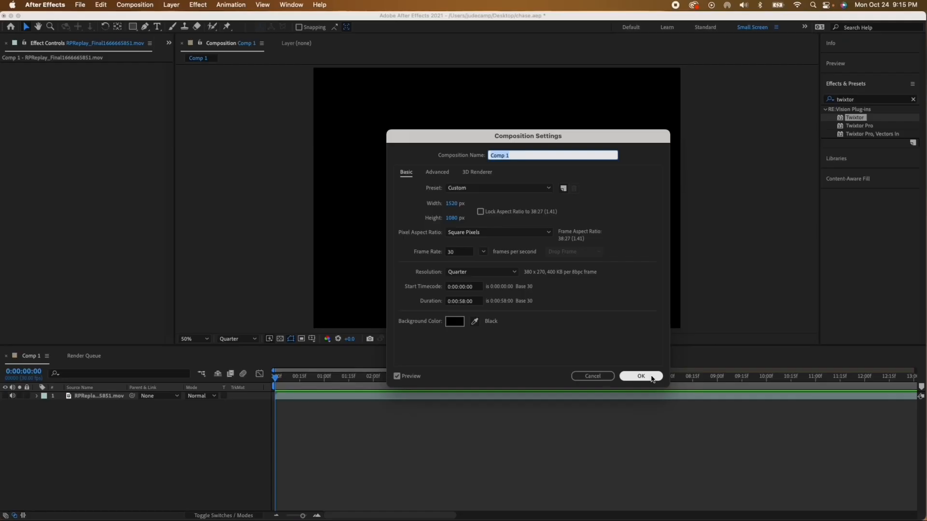
left_click(641, 376)
Step: Duplicate the clip layer and trim the start of the upper copy to 0:00:02:27
left_click(296, 396)
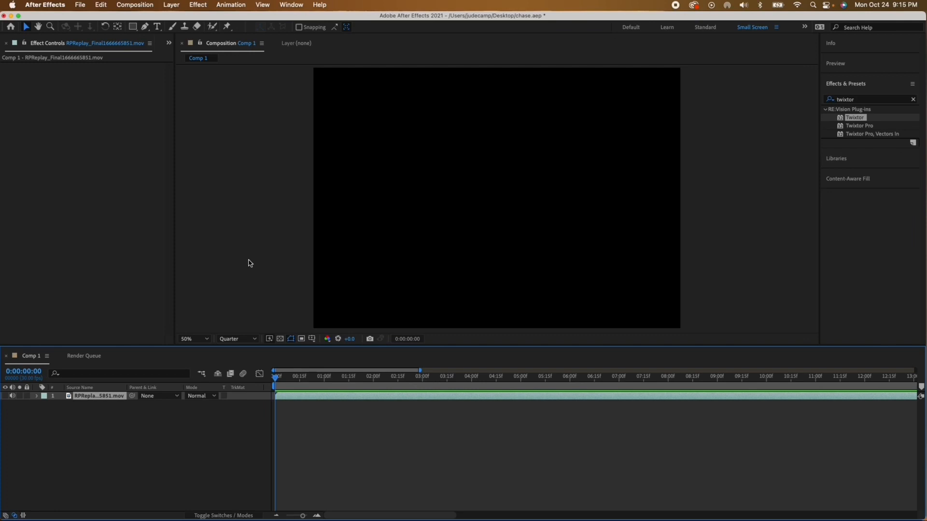
key("minus")
key("minus")
key("minus")
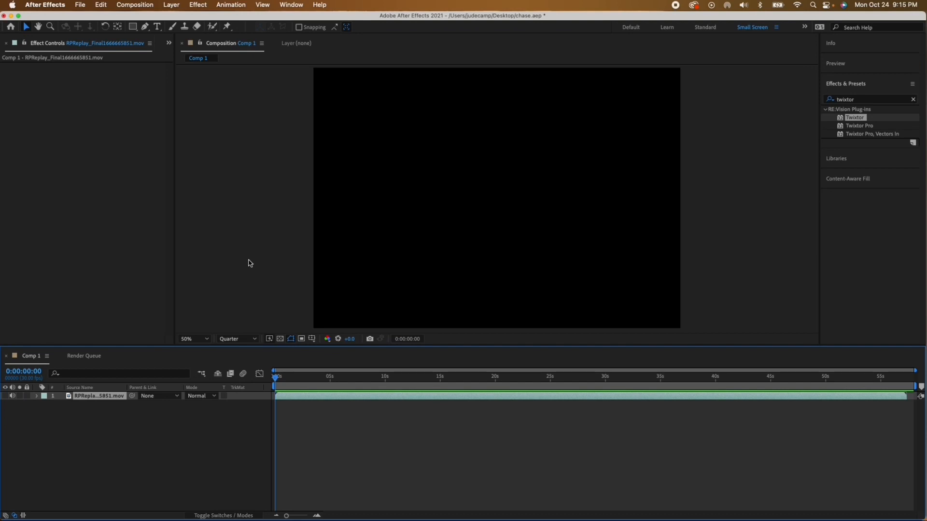
key("equal")
key("equal")
key("equal")
key("equal")
key("equal")
key("equal")
key("equal")
key("equal")
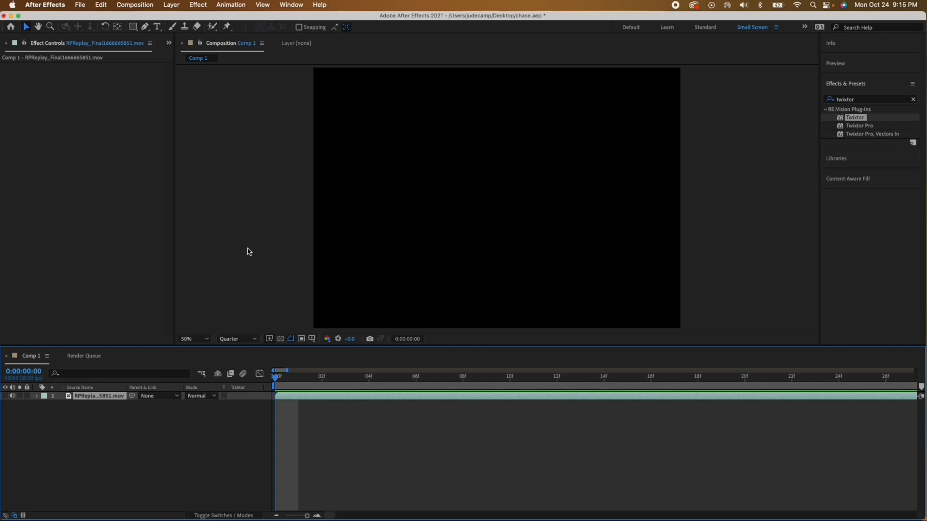
left_click(350, 433)
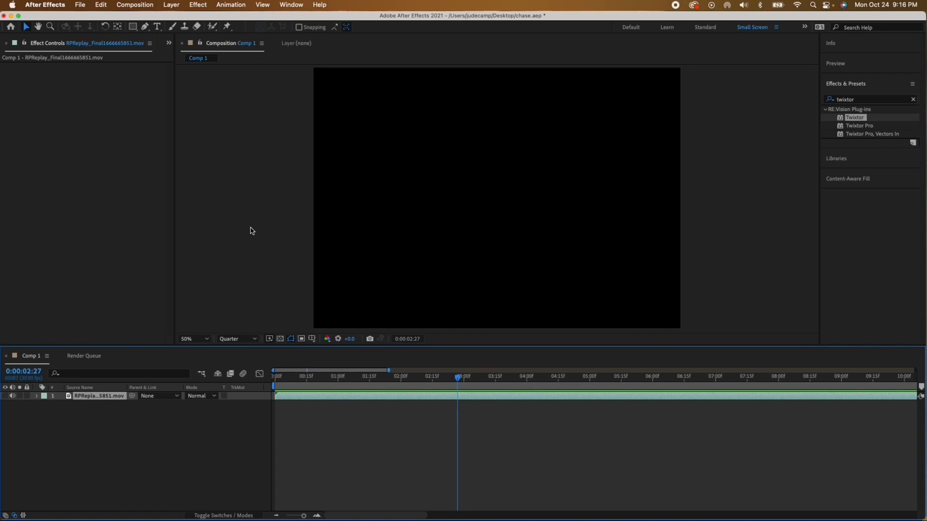
key("super+d")
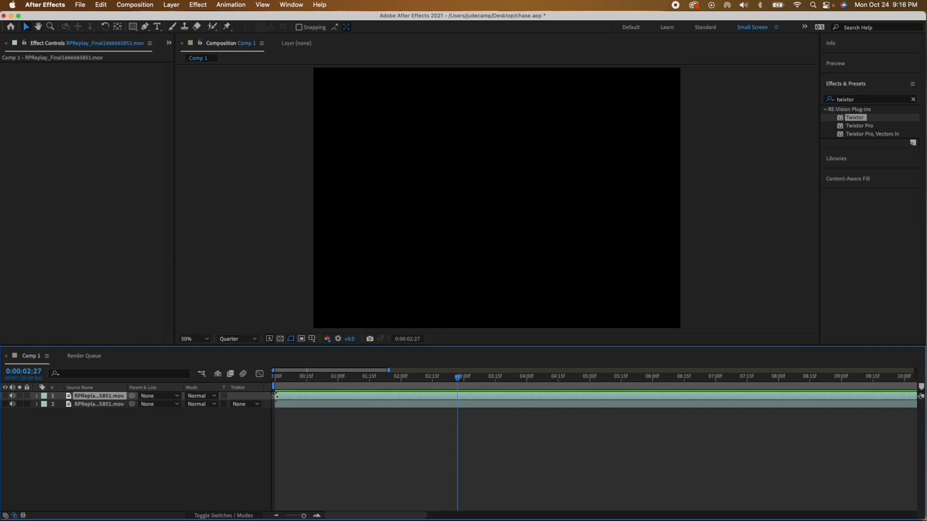
left_click(278, 397)
left_click_drag(278, 397, 458, 423)
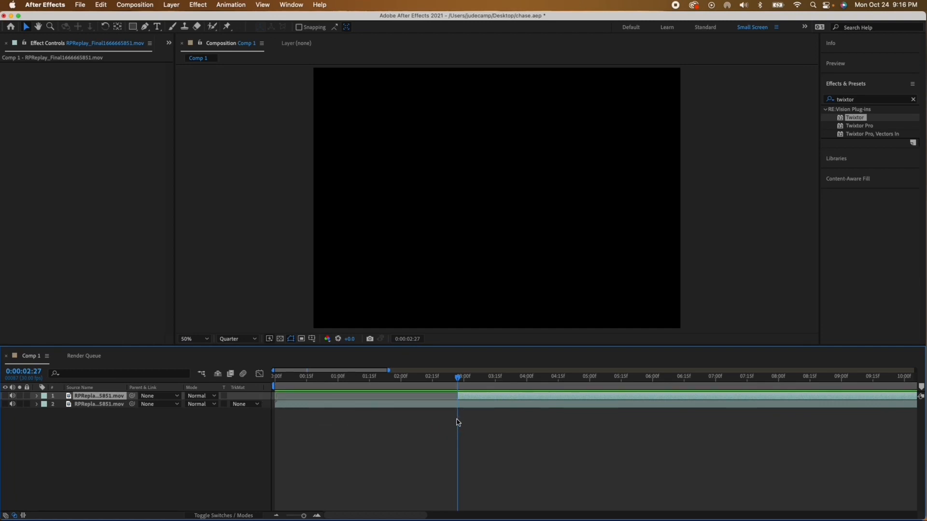
Step: Trim the end of the lower clip copy to 0:00:02:27, where the upper copy starts
scroll(458, 422, "right", 15)
left_click(852, 408)
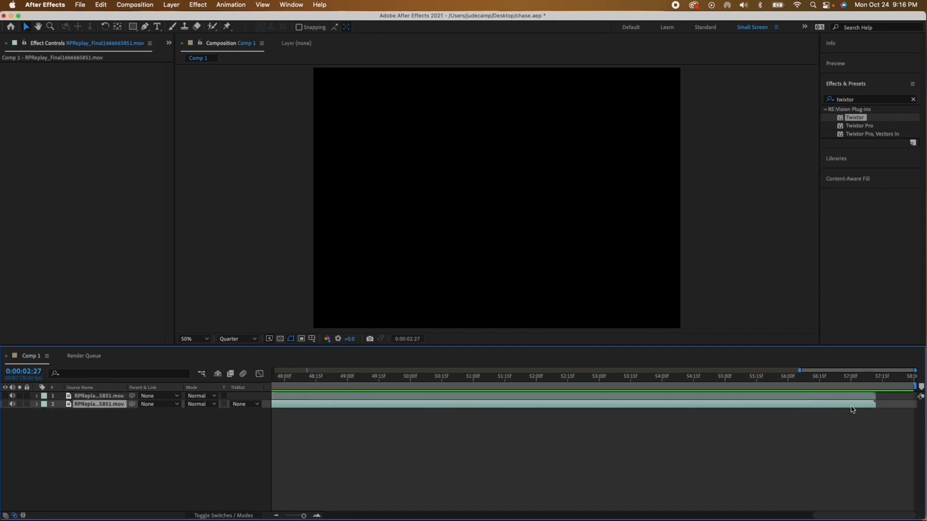
left_click_drag(875, 407, 456, 449)
Step: Find the High-Low Pass audio effect and apply it to the lower clip copy
left_click_drag(373, 376, 330, 377)
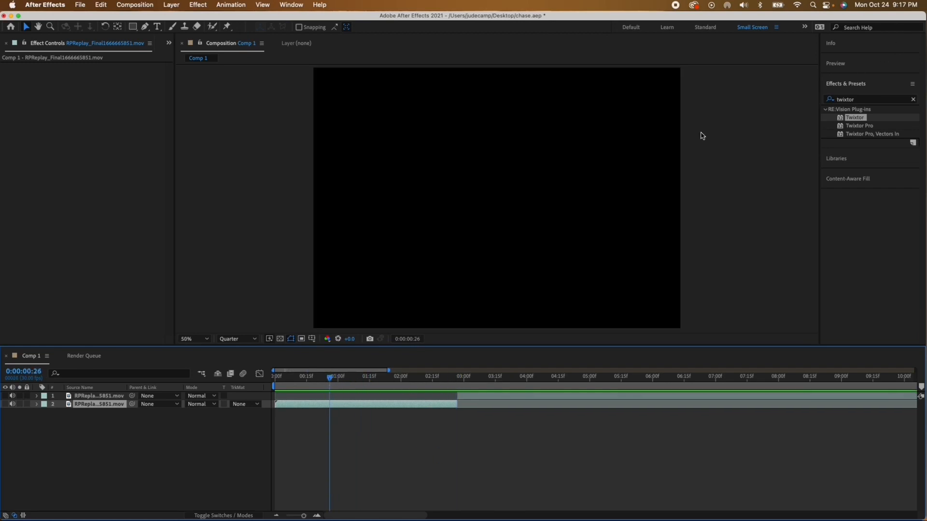
left_click(862, 100)
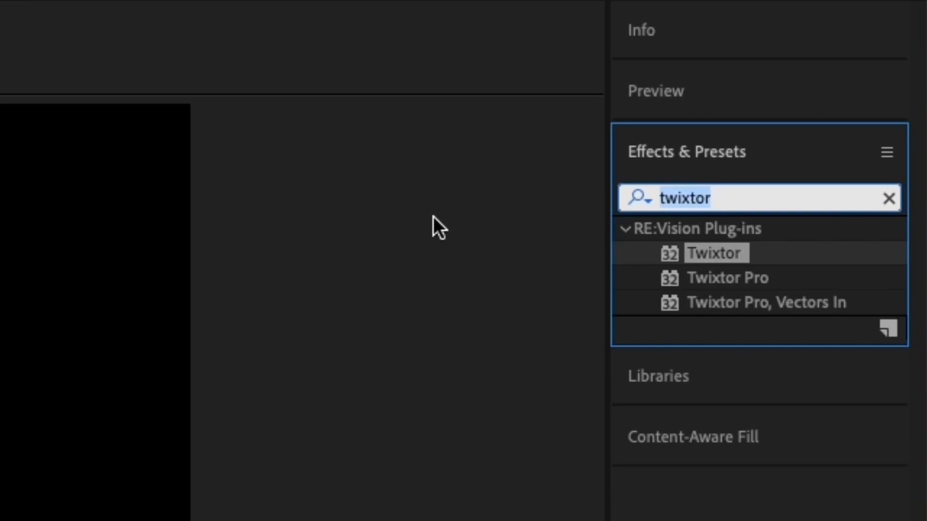
type("high")
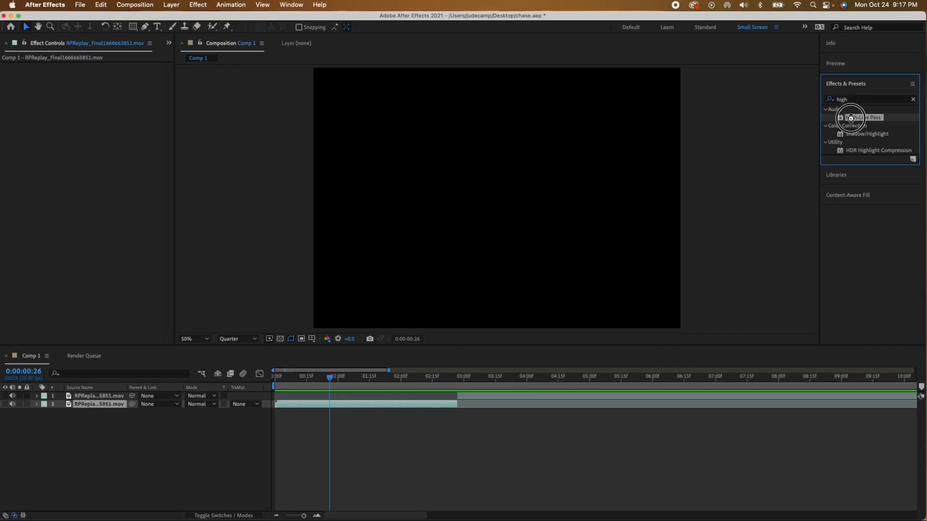
double_click(686, 255)
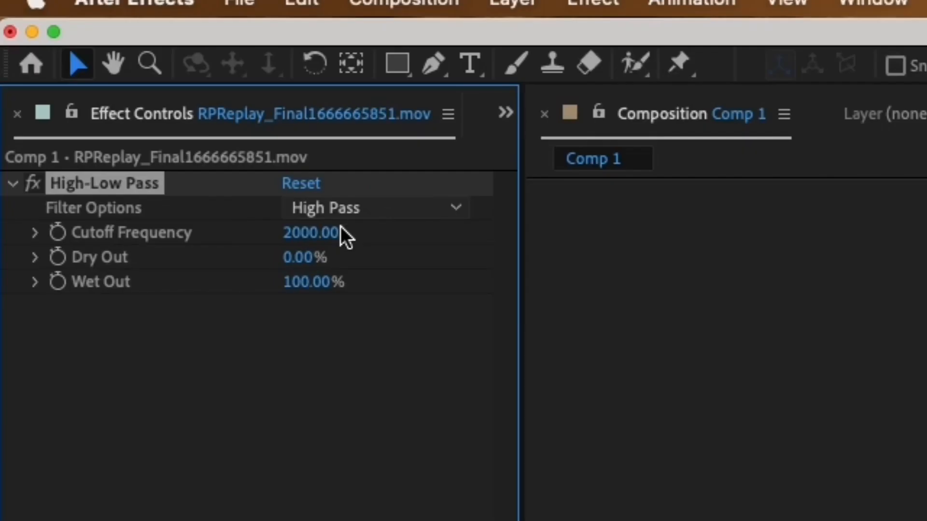
Step: Set the High-Low Pass filter option to Low Pass with a cutoff frequency of 300
left_click(360, 207)
left_click(373, 270)
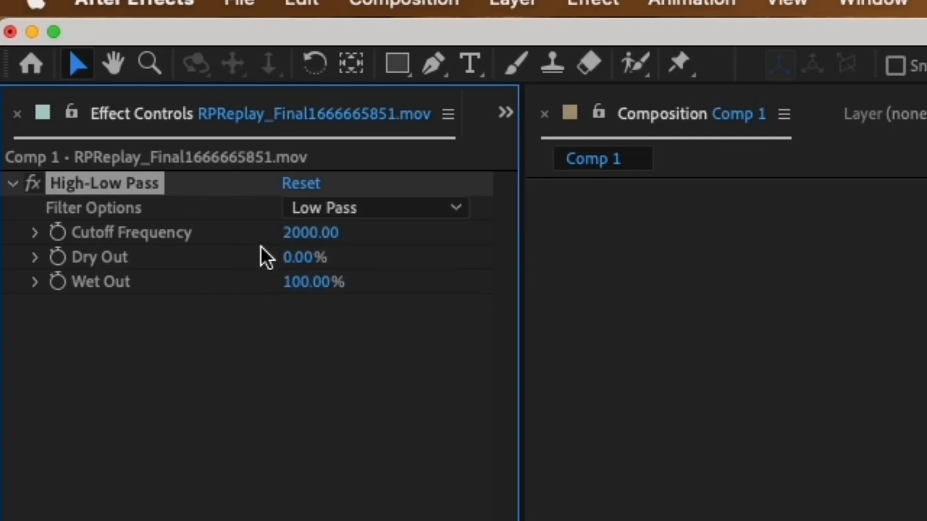
left_click(291, 232)
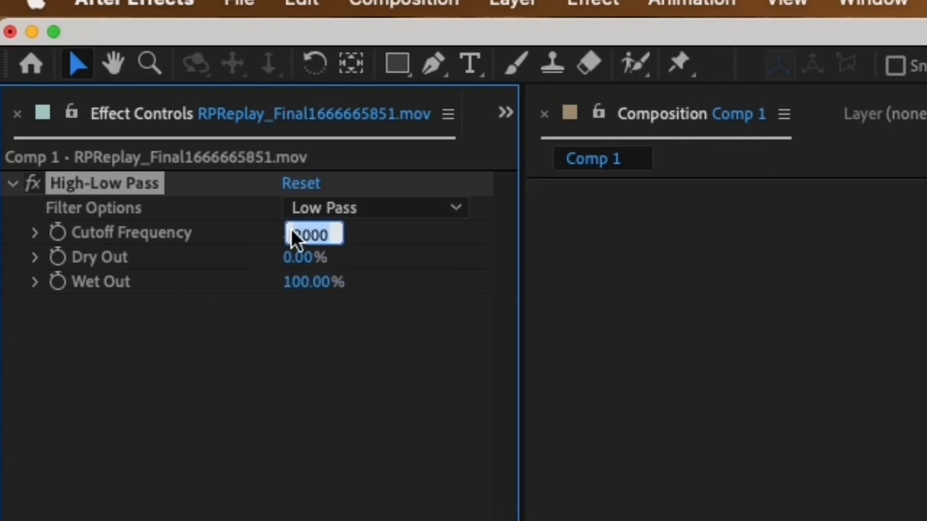
type("300")
left_click(378, 228)
Step: Apply the Bass & Treble effect to the lower clip copy and set its Treble to -100
left_click(844, 99)
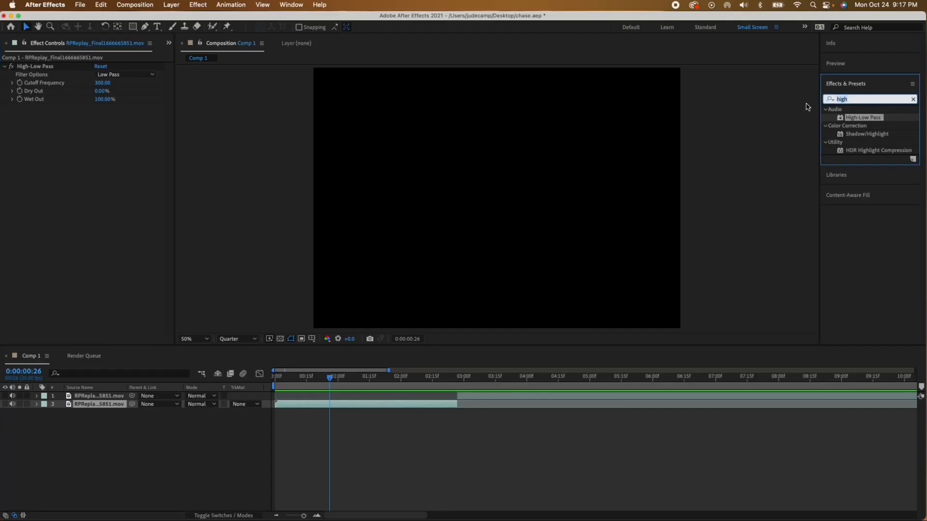
type("treb")
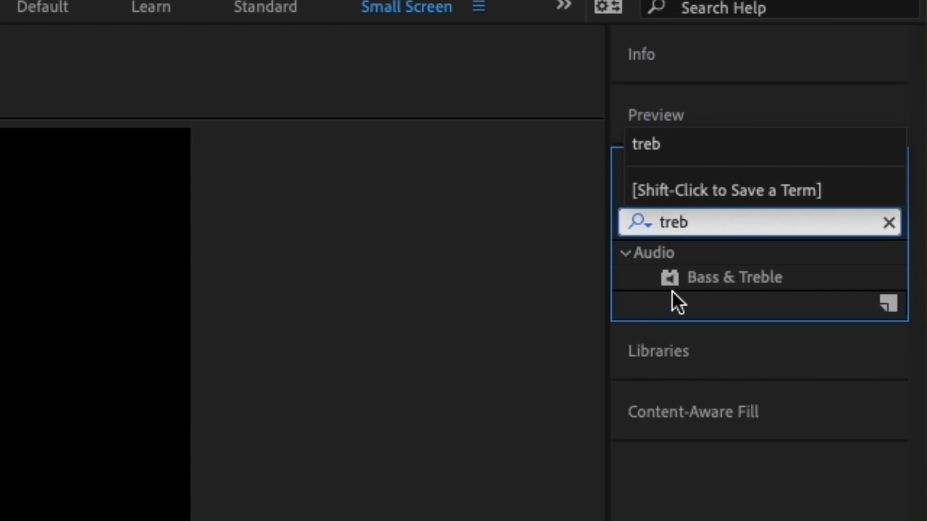
double_click(690, 283)
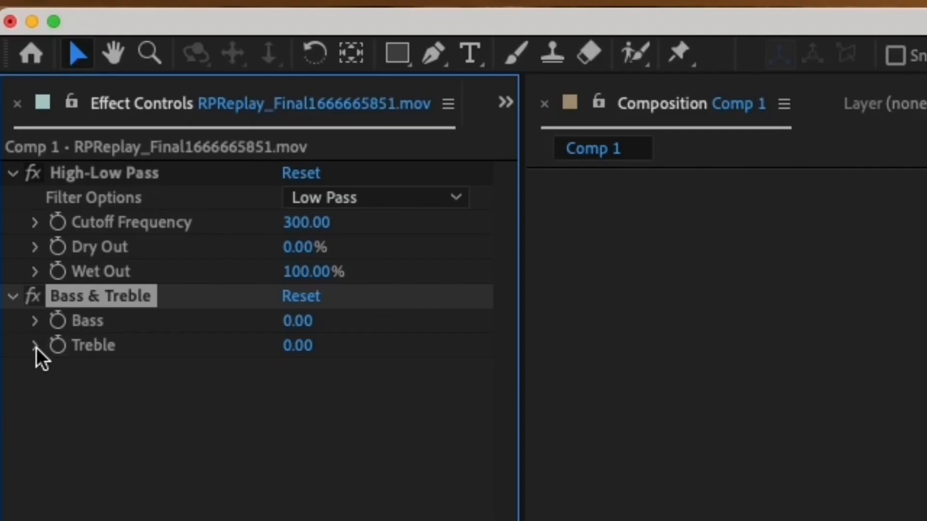
left_click(12, 126)
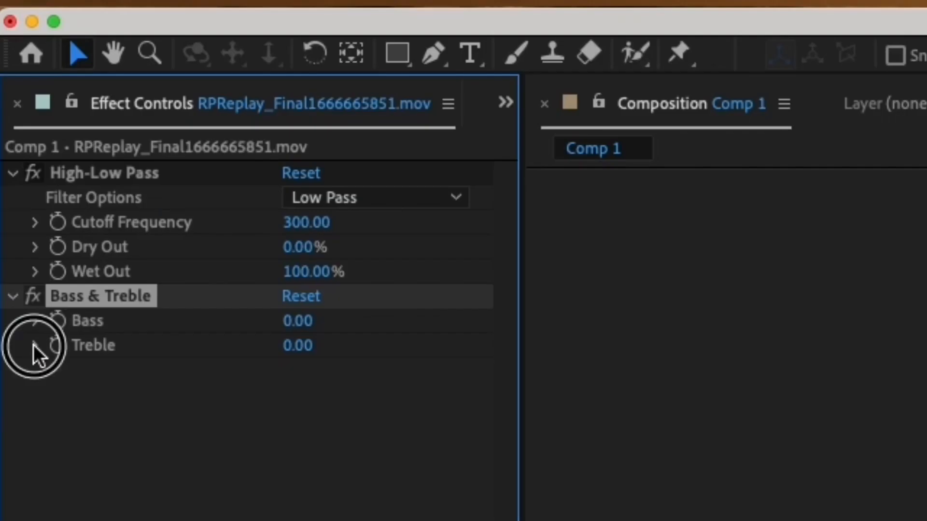
left_click_drag(270, 385, 77, 410)
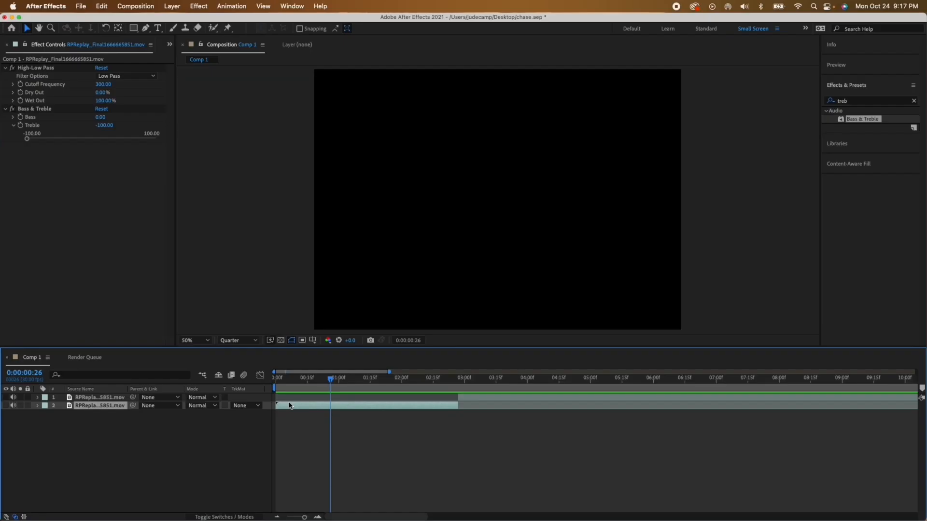
Step: Set the lower clip's Audio Levels to -60 dB at 0:00:00:00 and add a keyframe there
key("Home")
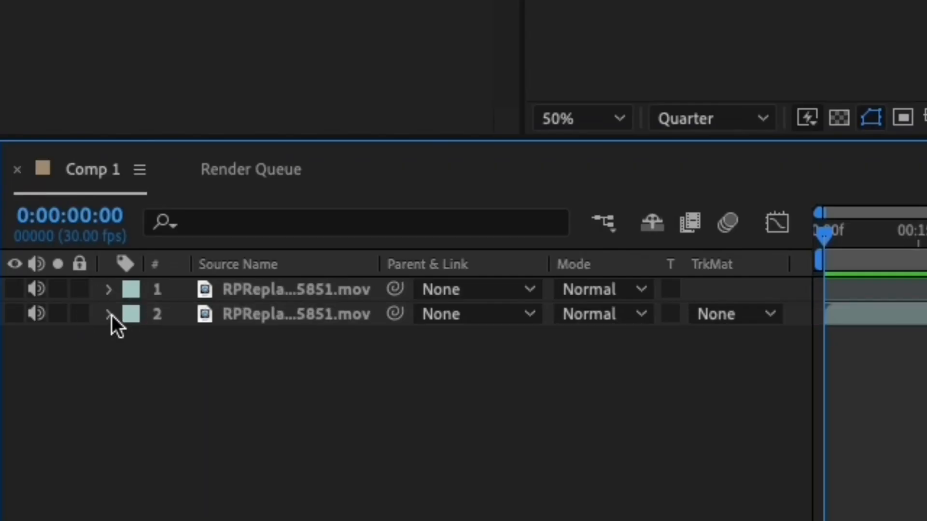
left_click(38, 407)
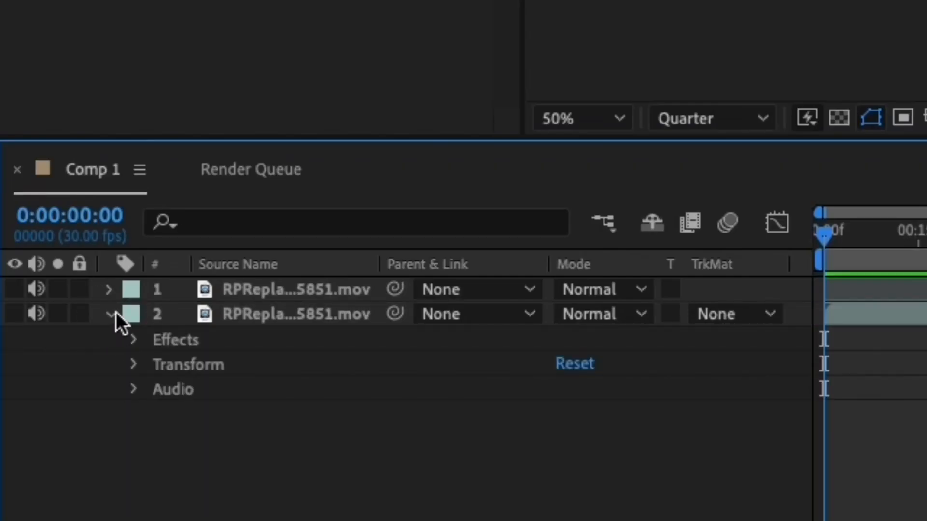
left_click(132, 389)
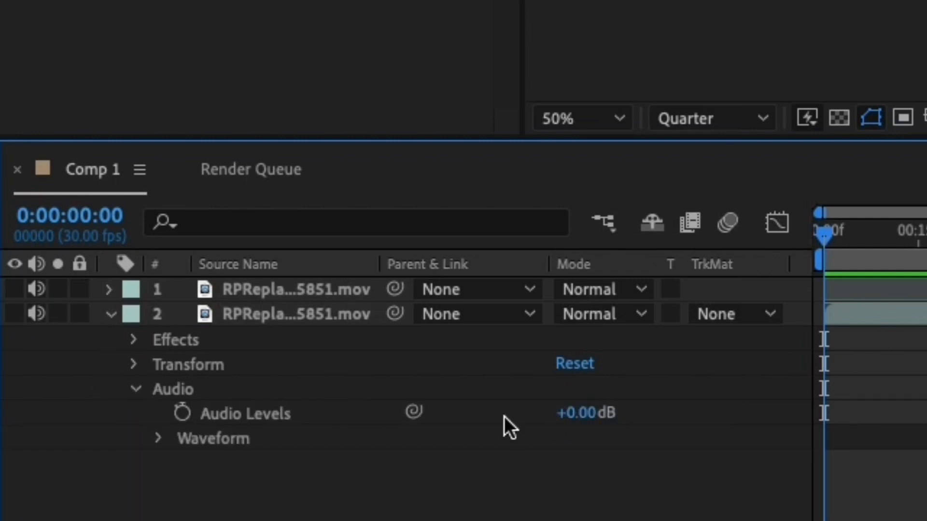
left_click(574, 413)
type("-60")
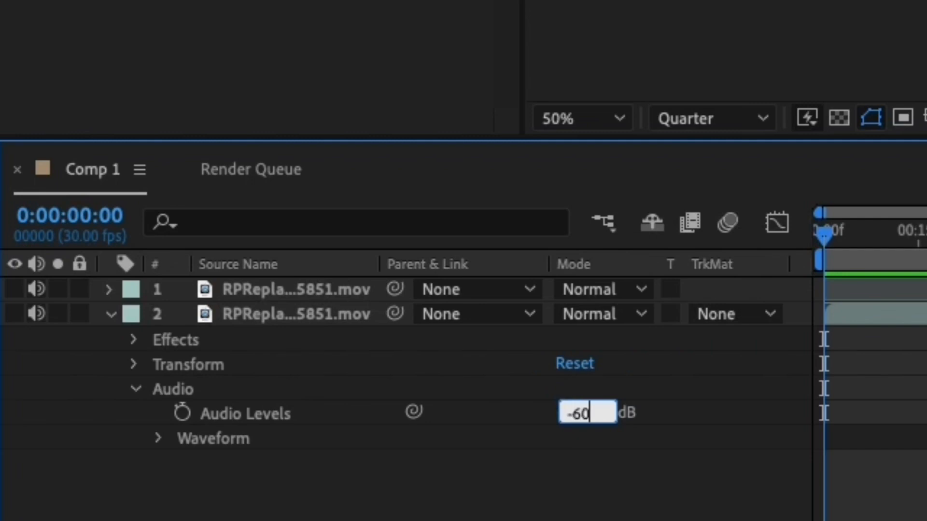
key("Return")
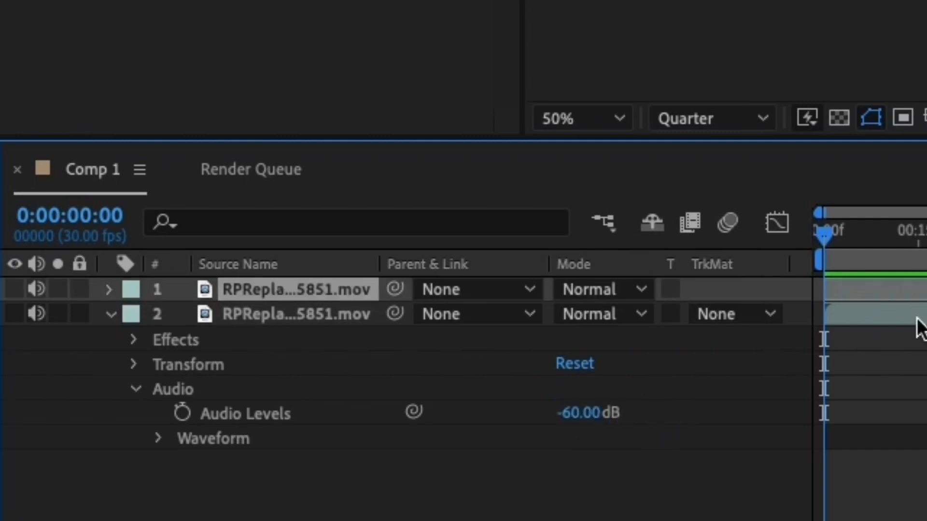
left_click(917, 319)
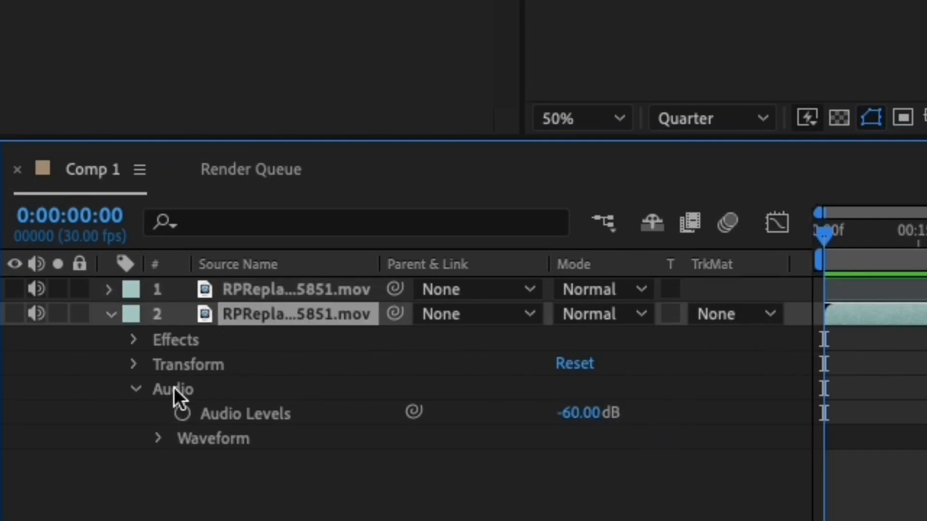
left_click(184, 414)
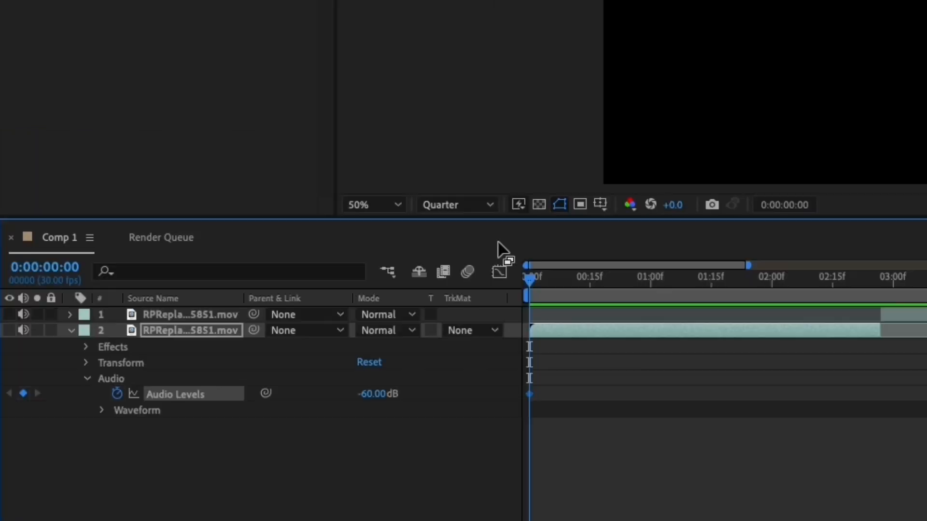
Step: Add a 0 dB Audio Levels keyframe on the lower clip at 0:00:02:07
left_click_drag(656, 296, 799, 309)
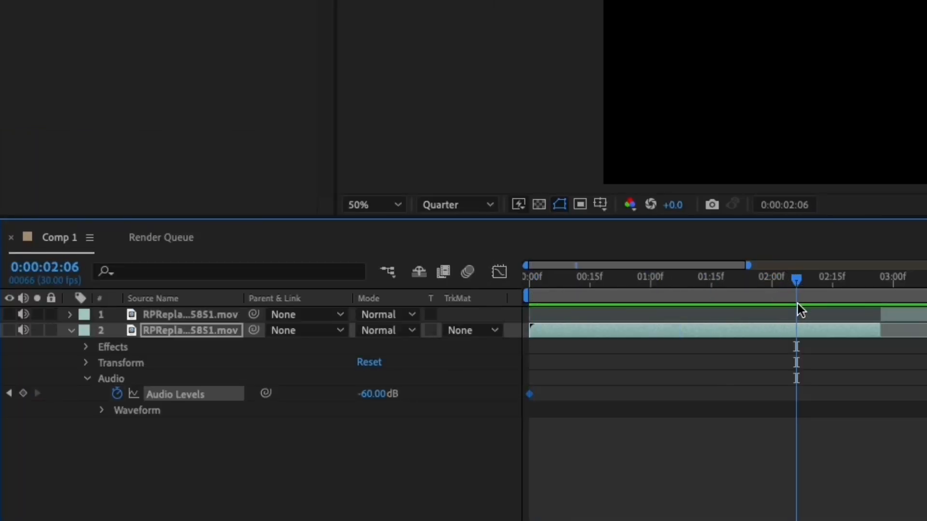
key("o")
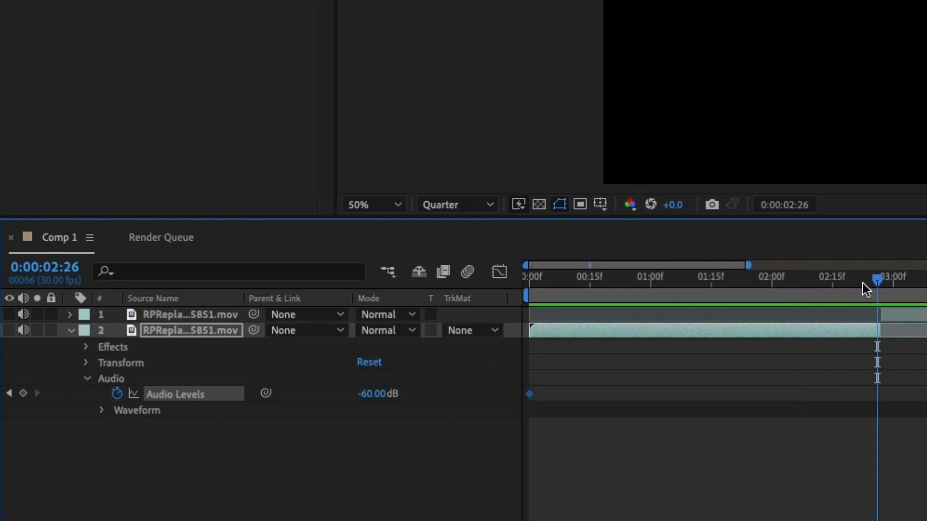
left_click_drag(876, 285, 802, 286)
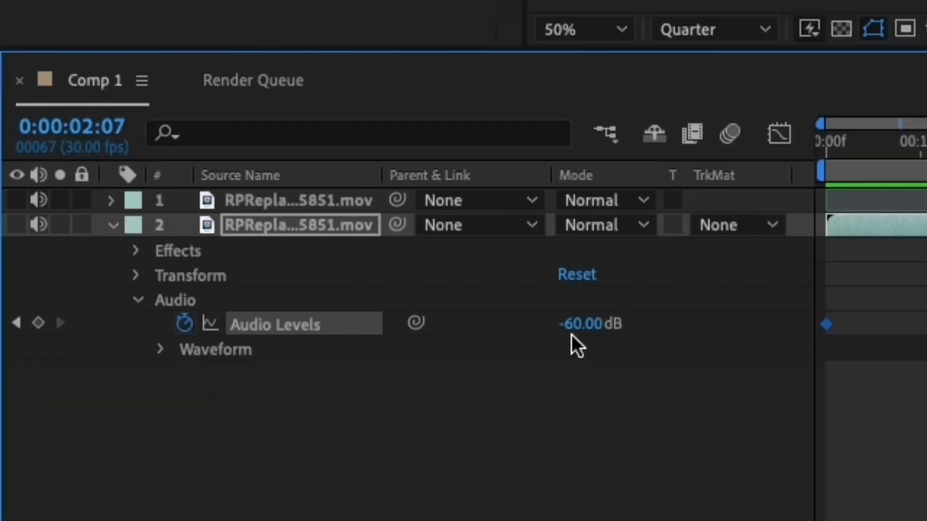
left_click(573, 330)
type("0")
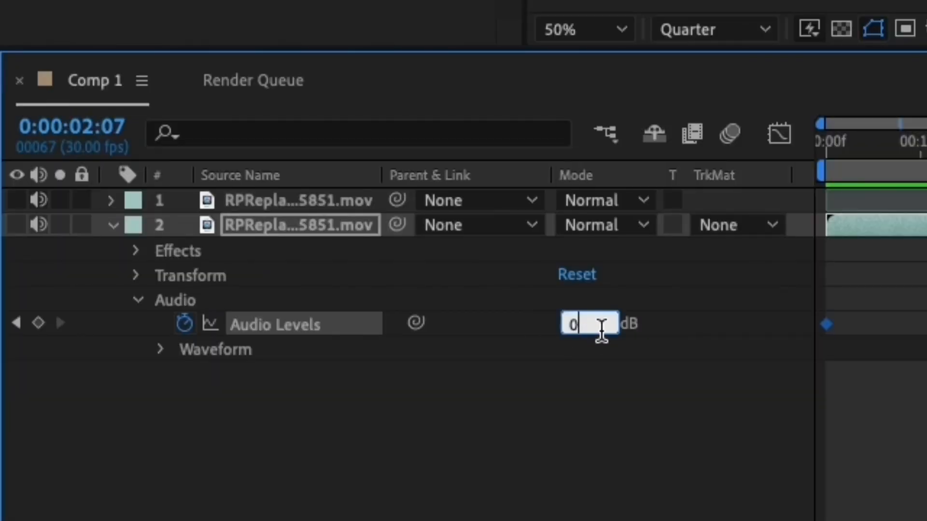
left_click(648, 329)
Step: Collapse the lower clip's properties and return the playhead to the start of the composition
left_click(333, 405)
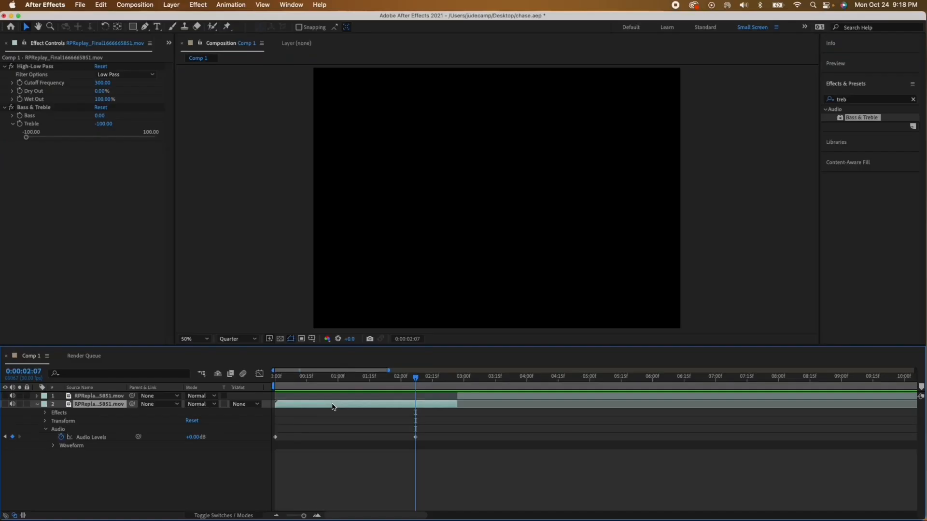
key("u")
key("u")
key("Home")
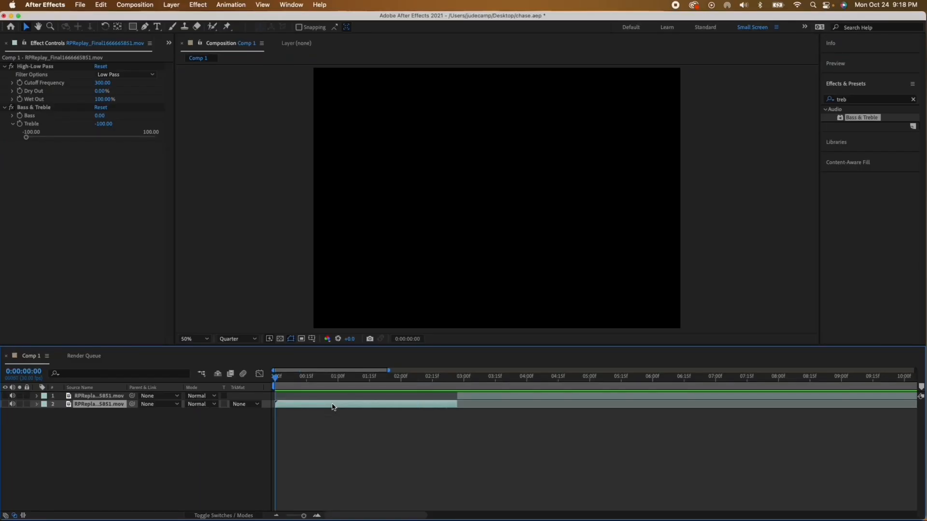
Step: Duplicate the lower clip that carries the muffled, faded-in audio and preview the sound
key("super+d")
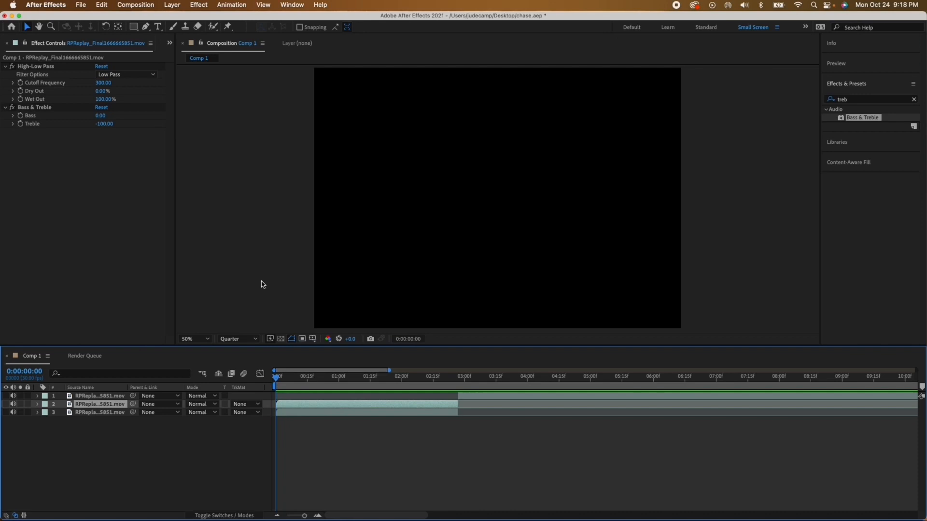
key("space")
Step: Add IMG_2377.mov as the top layer, starting at 0:00:02:27 where the unmuffled audio begins, and mute its audio
left_click(479, 398)
key("i")
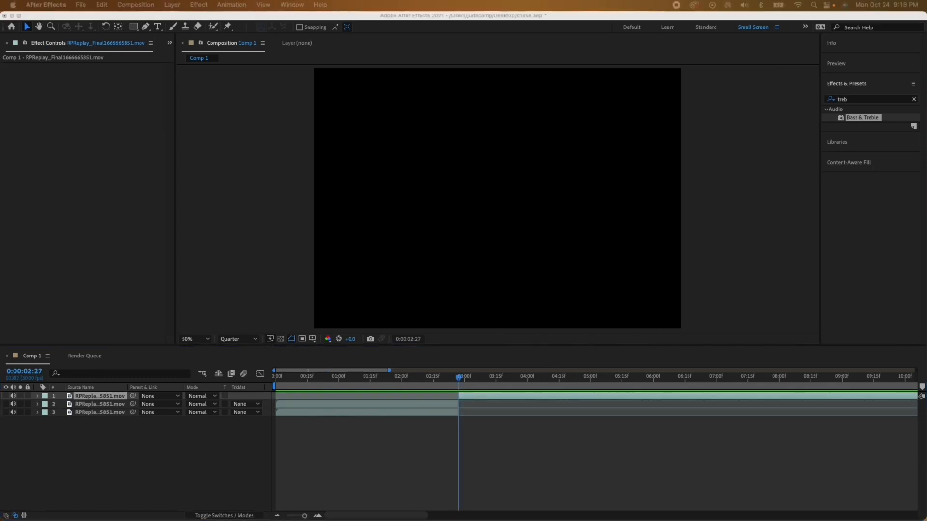
left_click_drag(926, 290, 507, 269)
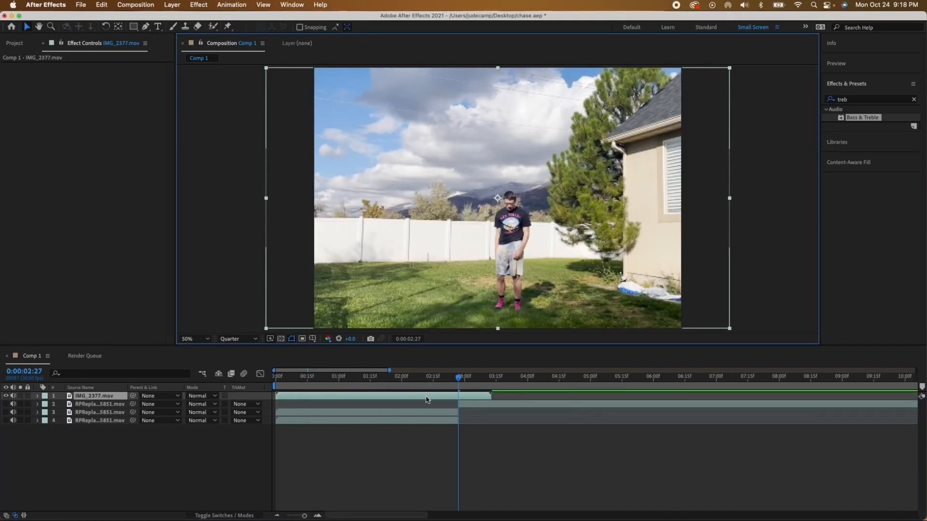
left_click_drag(338, 396, 522, 396)
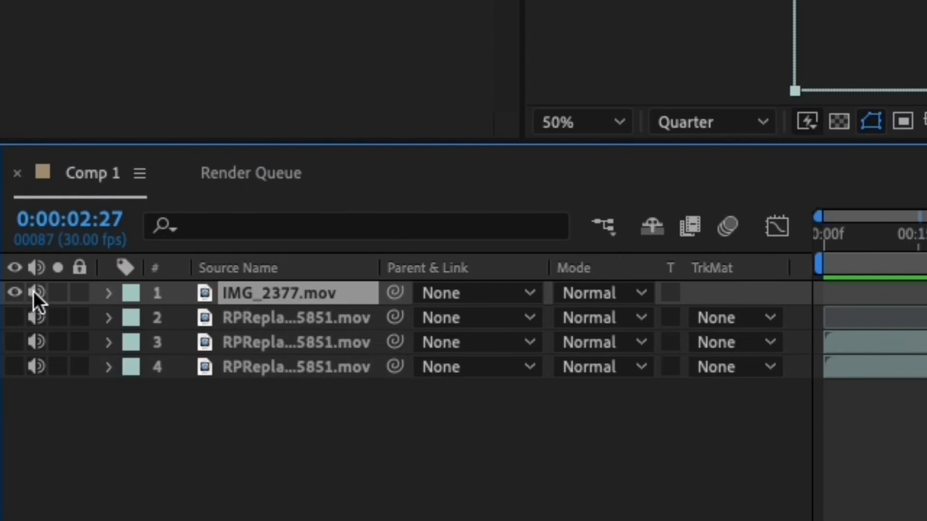
left_click(35, 292)
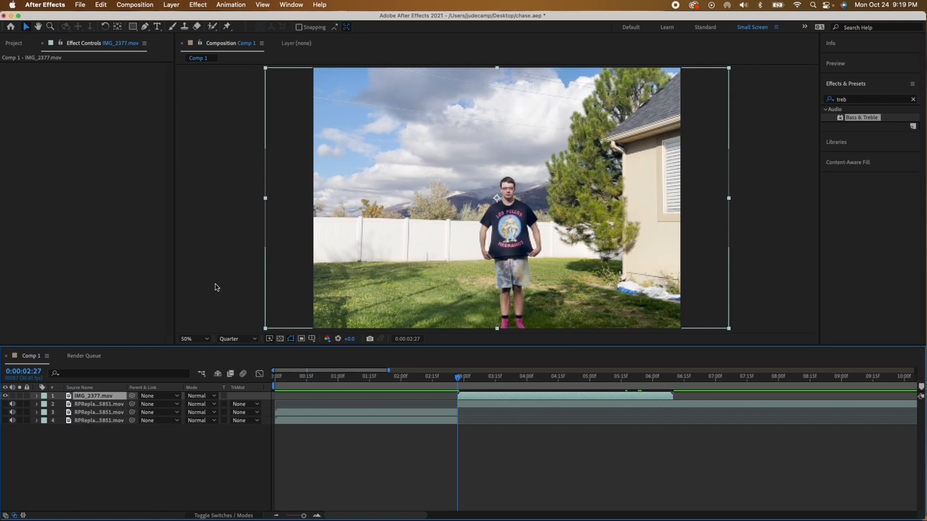
Step: Find the Twixtor effect and apply it to IMG_2377.mov
left_click_drag(849, 99, 805, 92)
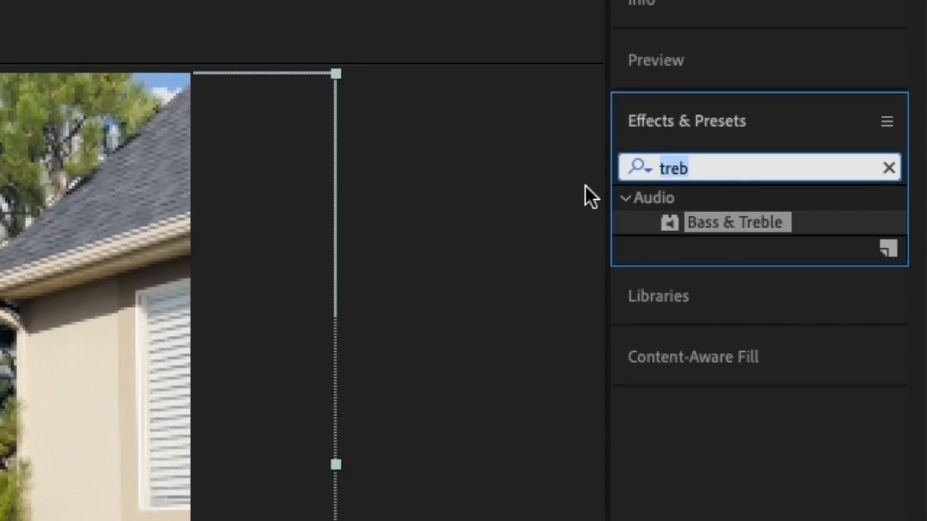
type("twixtor")
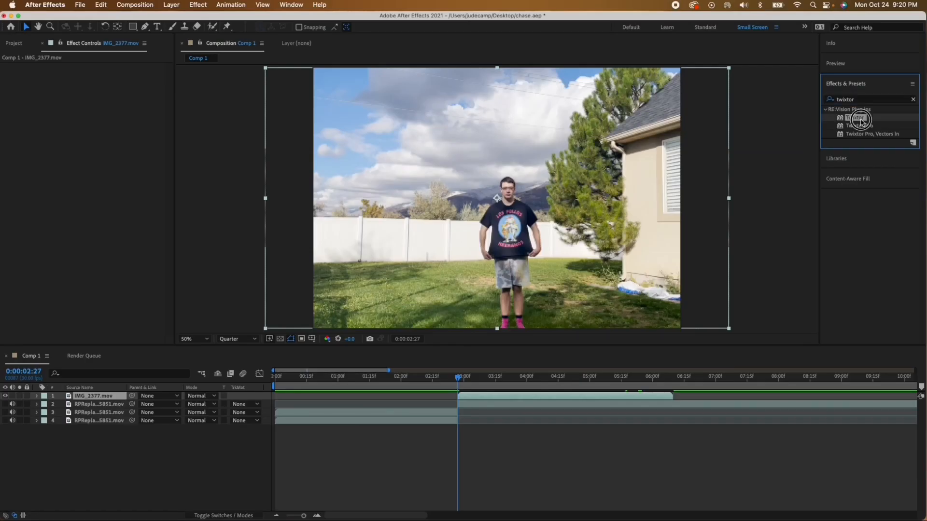
double_click(731, 227)
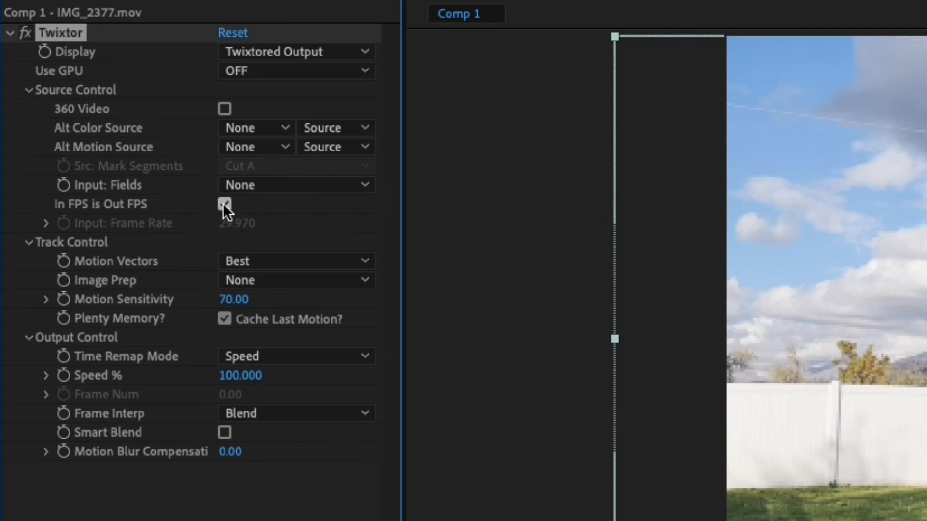
Step: Turn off Twixtor's In FPS is Out FPS option and set the Input: Frame Rate to 60
left_click(224, 205)
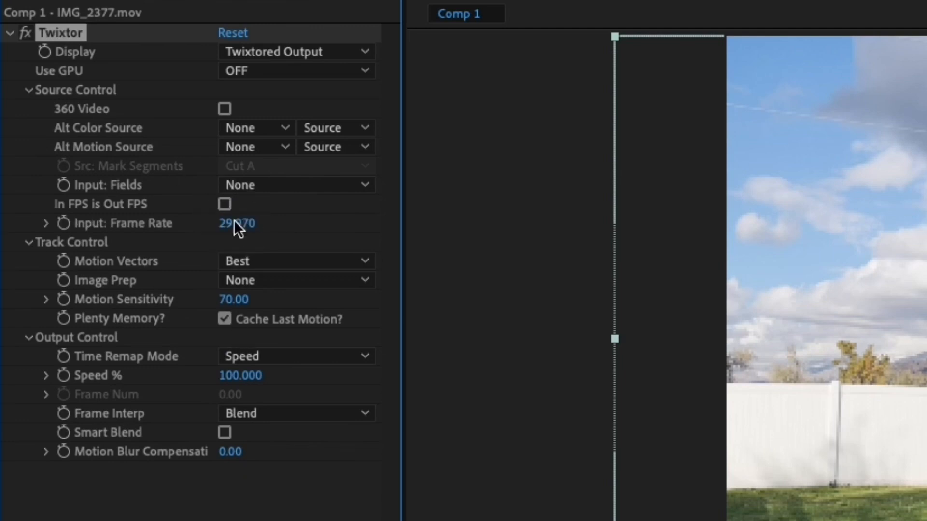
left_click(235, 223)
type("60")
left_click(304, 226)
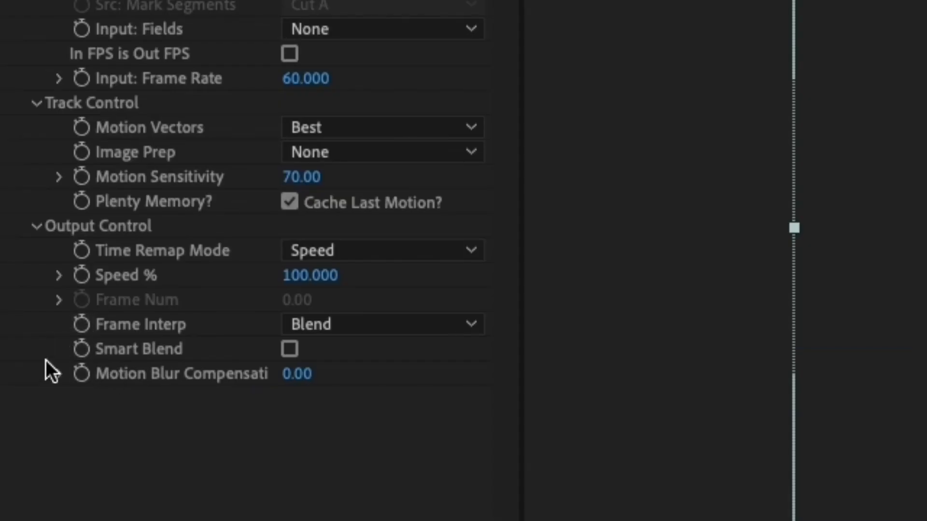
Step: Add a 100% Twixtor Speed % keyframe at 0:00:04:05 and show the layer's keyframes in the timeline
left_click(85, 279)
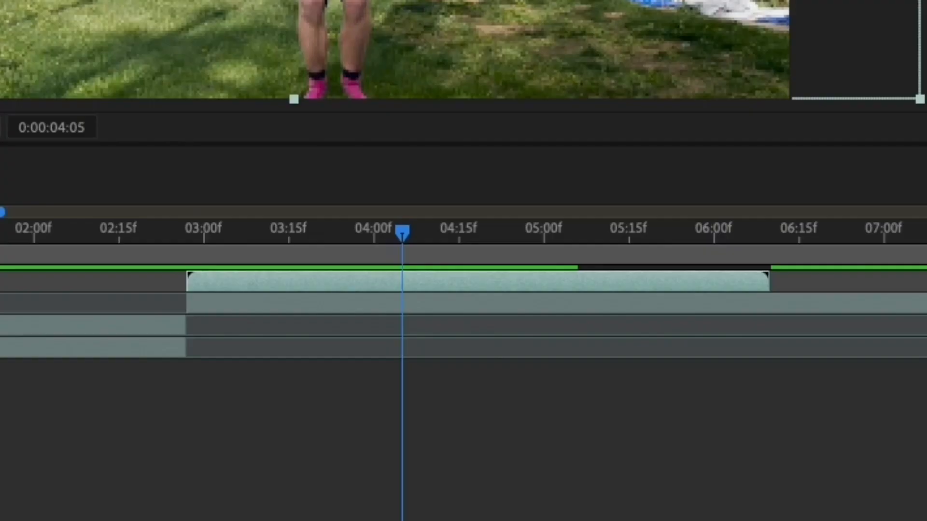
key("u")
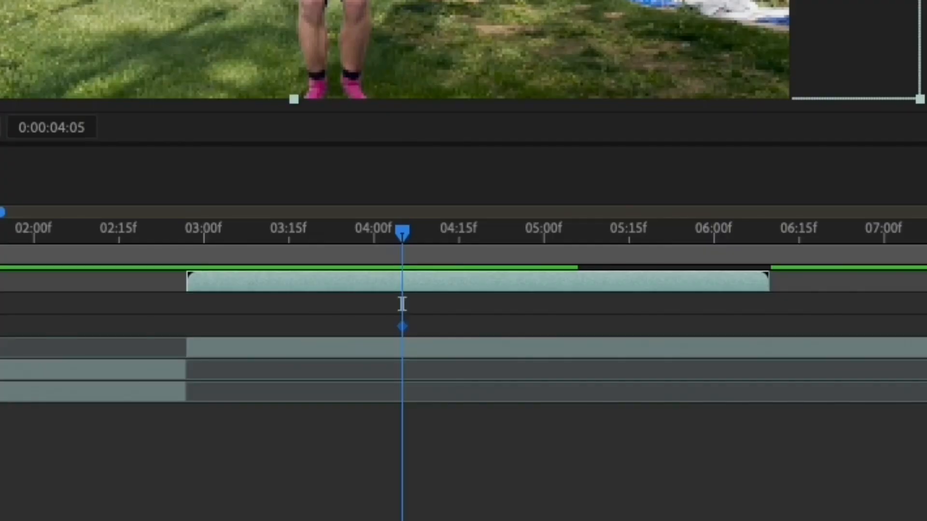
Step: Add a Twixtor Speed % keyframe of 50 at 0:00:04:14
left_click_drag(401, 231, 451, 366)
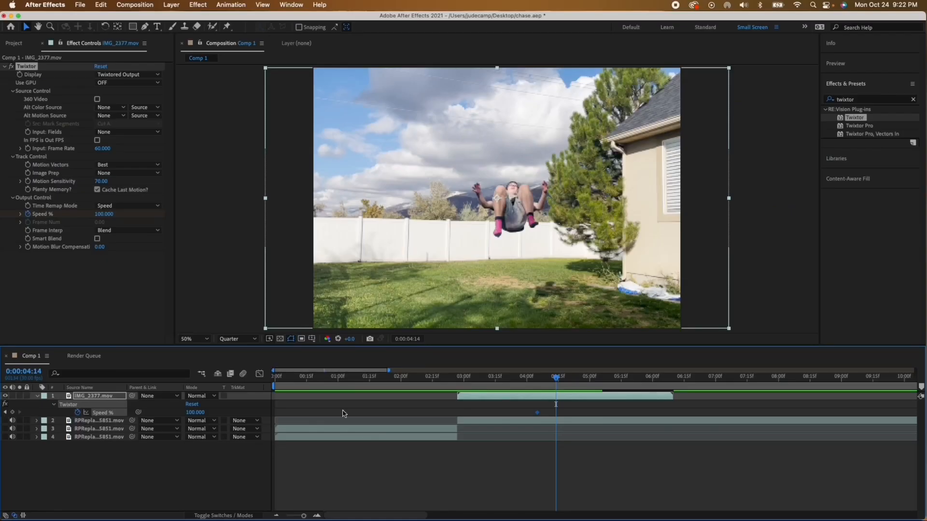
left_click(111, 217)
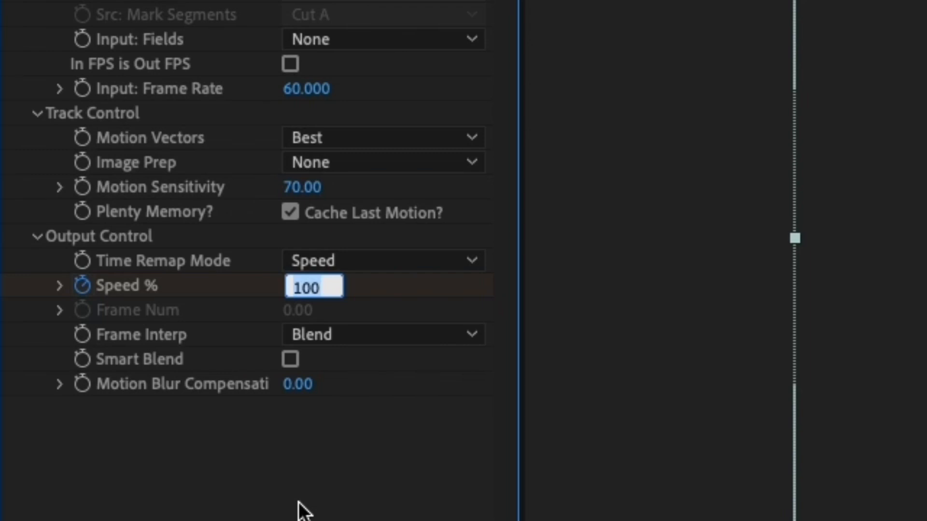
type("50")
key("Return")
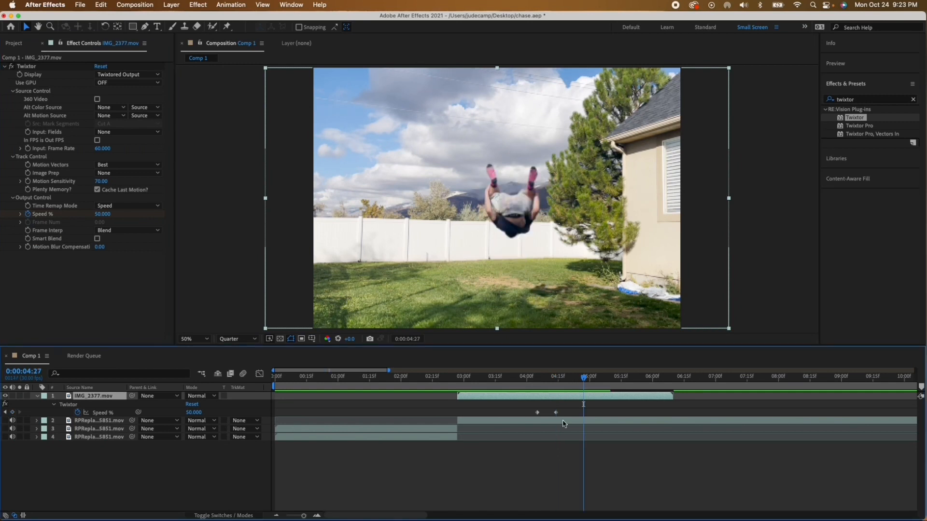
Step: Preview the slowdown and add a Twixtor Speed % keyframe of 150 at 0:00:04:28
scroll(592, 405, "right", 2)
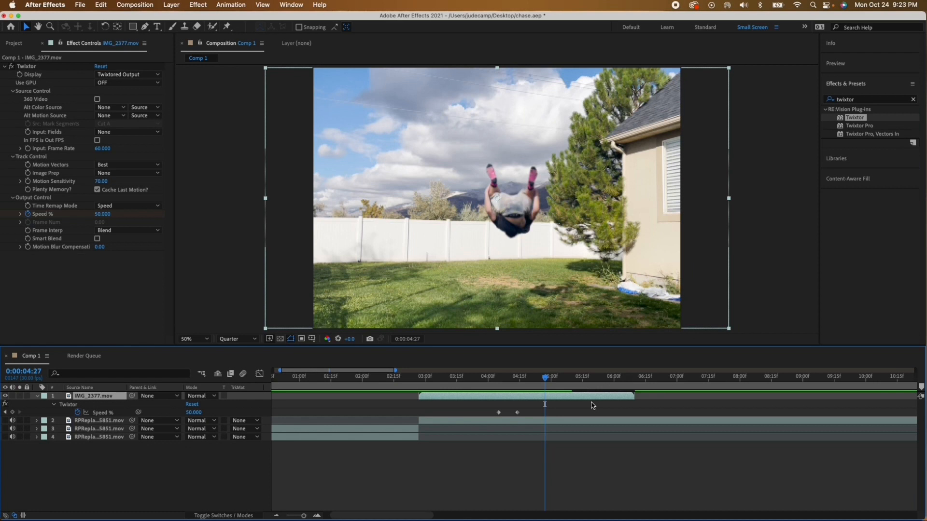
left_click_drag(545, 378, 488, 384)
key("space")
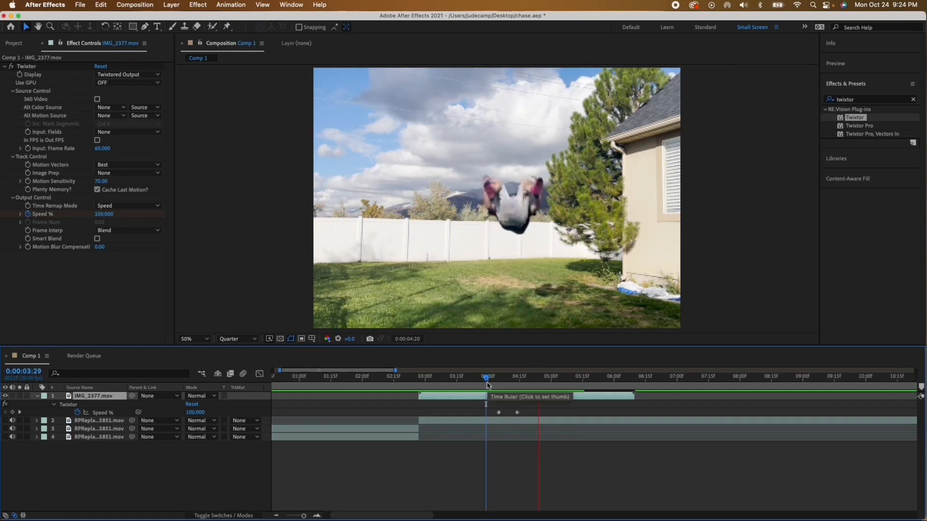
key("space")
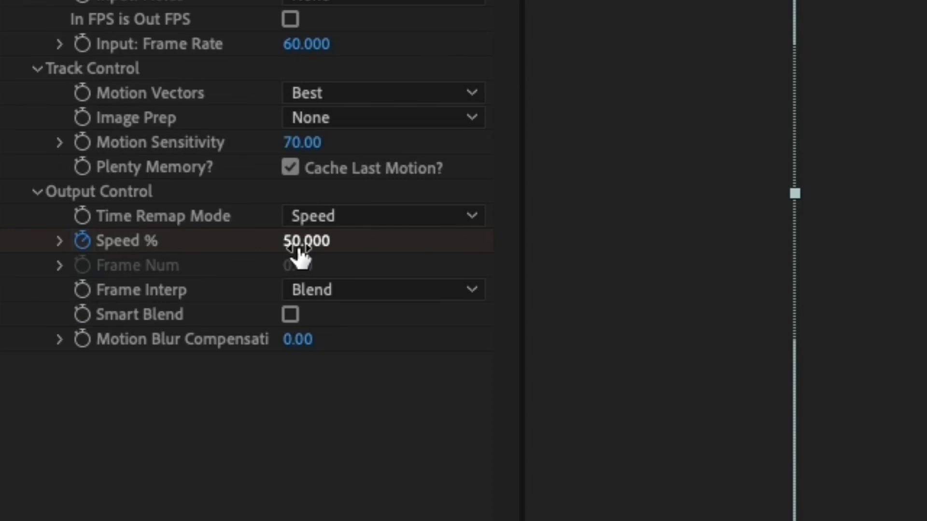
left_click(298, 243)
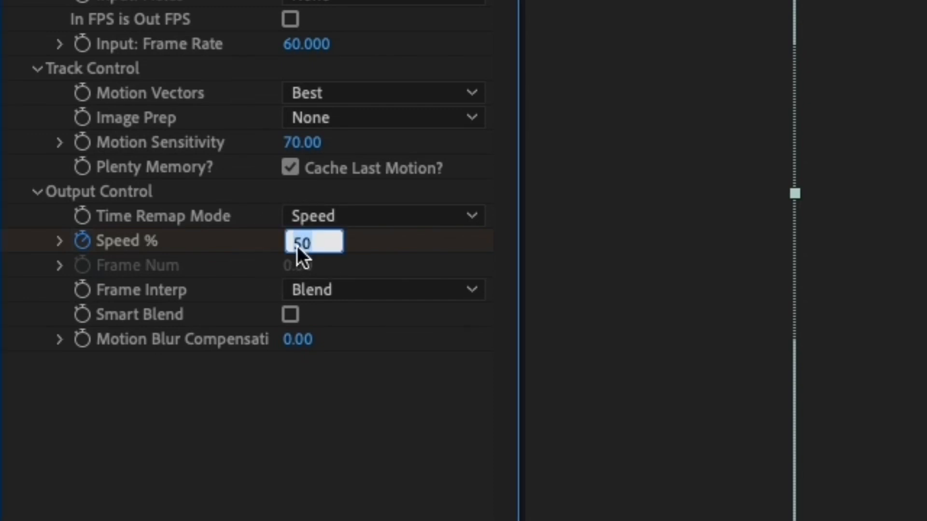
type("150")
key("Return")
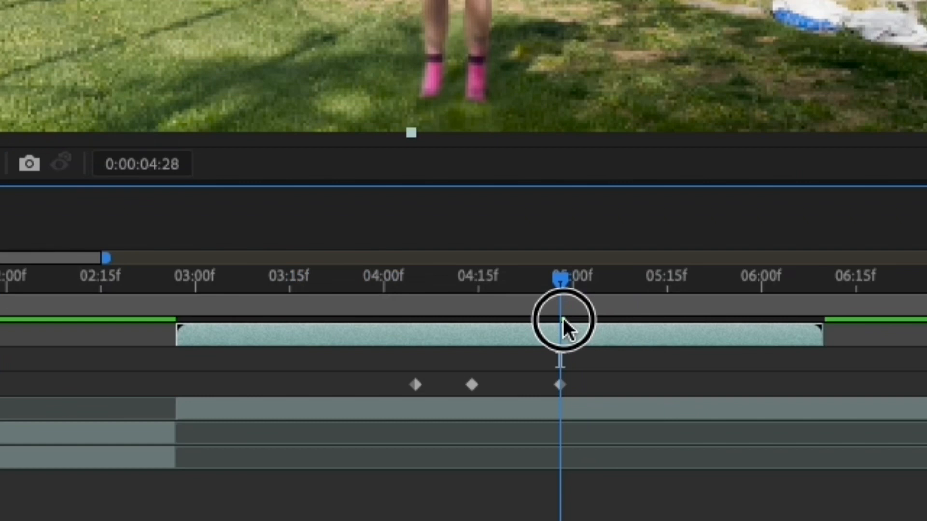
Step: Add a Twixtor Speed % keyframe of 100 at 0:00:05:08
left_click_drag(563, 325, 624, 416)
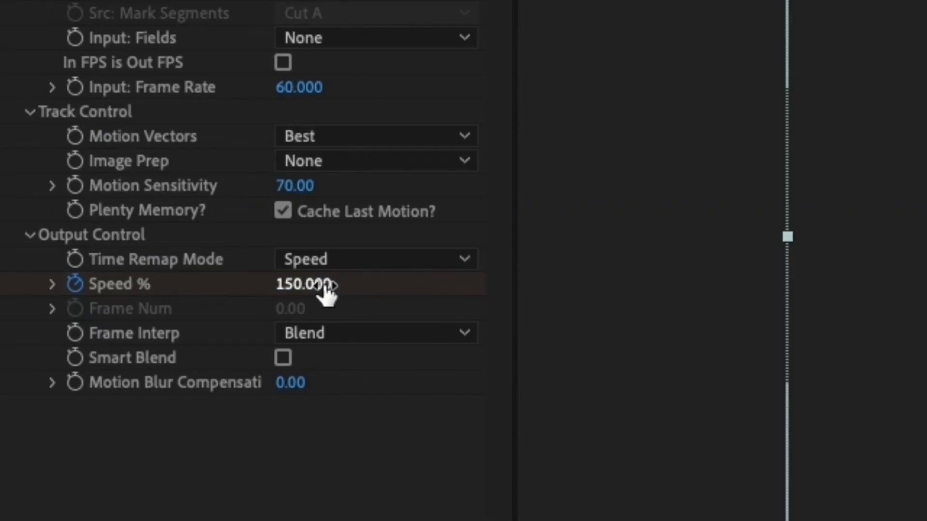
left_click(324, 285)
type("1")
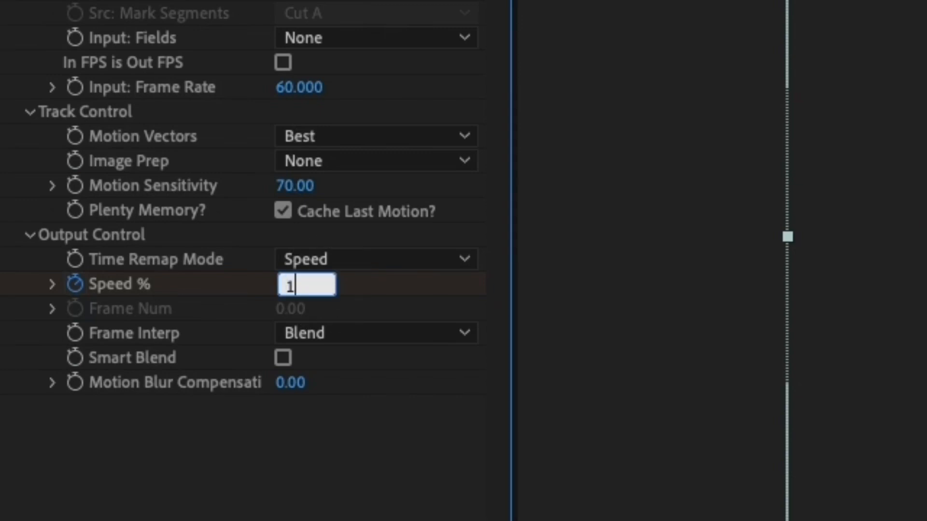
type("00")
key("Return")
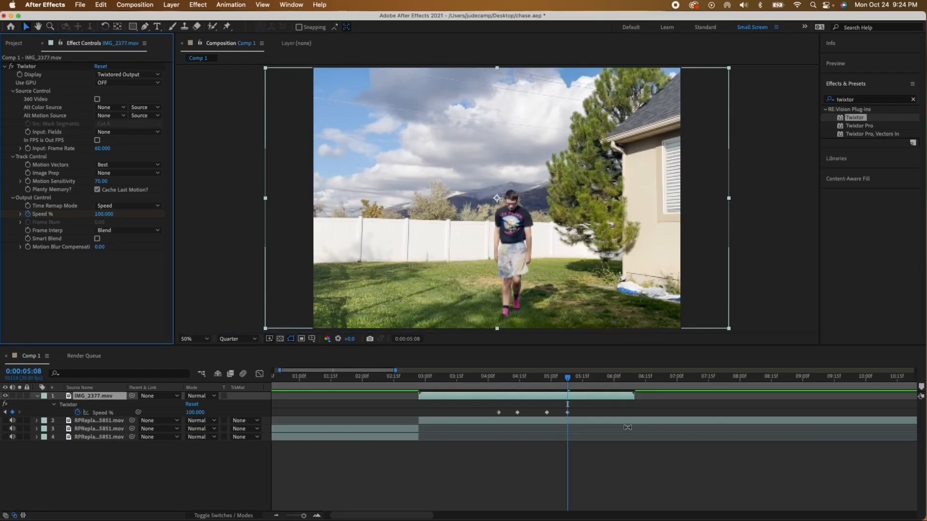
Step: Apply Easy Ease to the last three Speed % keyframes
left_click_drag(606, 406, 560, 409)
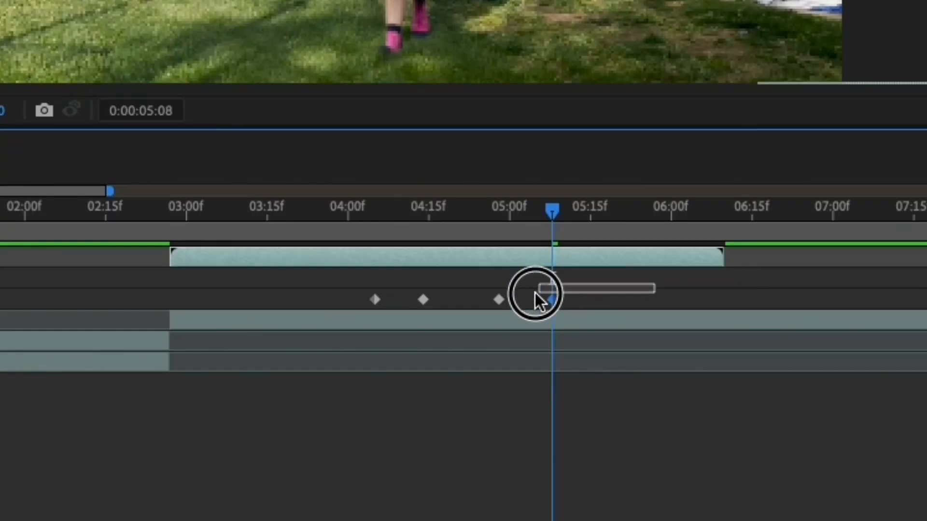
left_click_drag(535, 293, 402, 311)
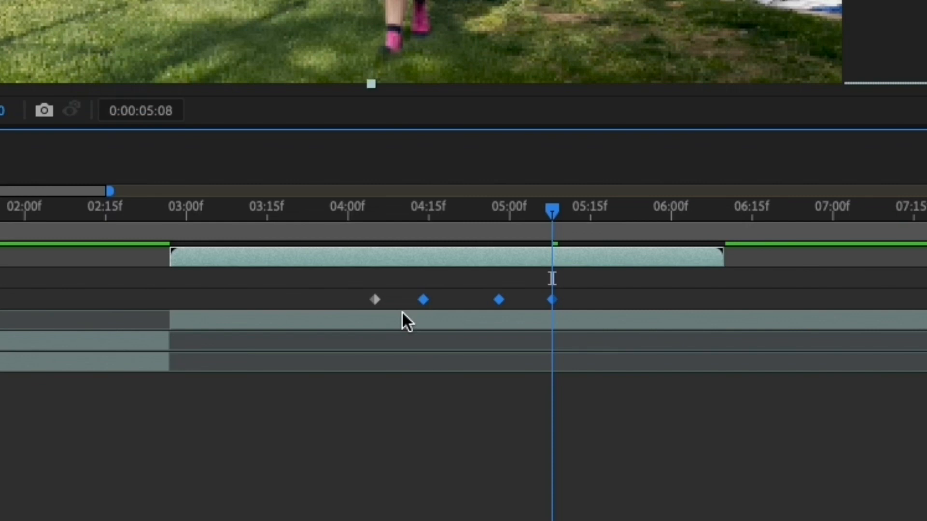
key("F9")
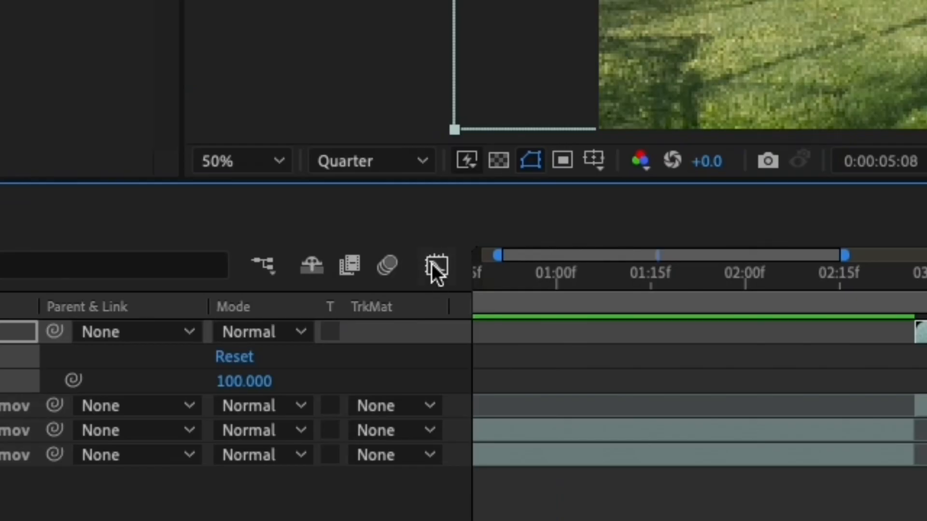
Step: Reshape the Speed % curve in the graph editor into a steep, sharp peak at 0:00:04:28 with slow curves on both sides
left_click(437, 271)
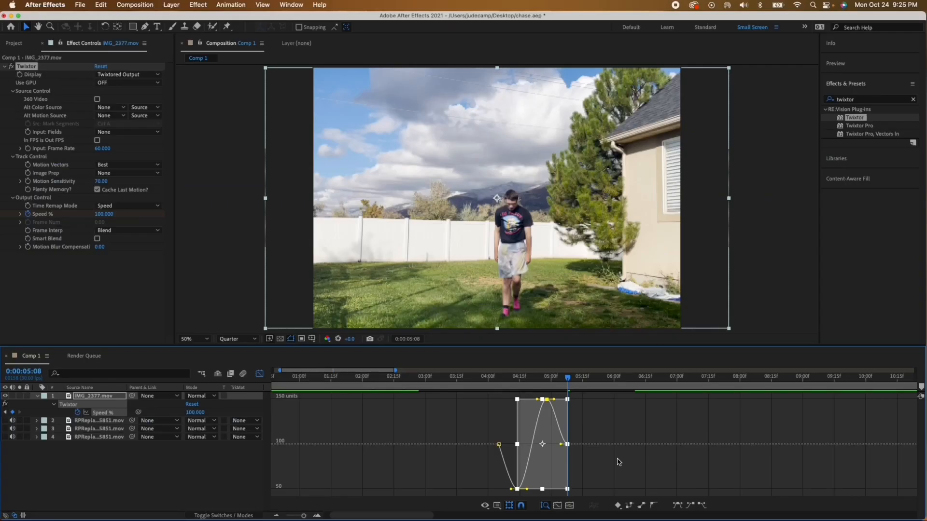
left_click(619, 462)
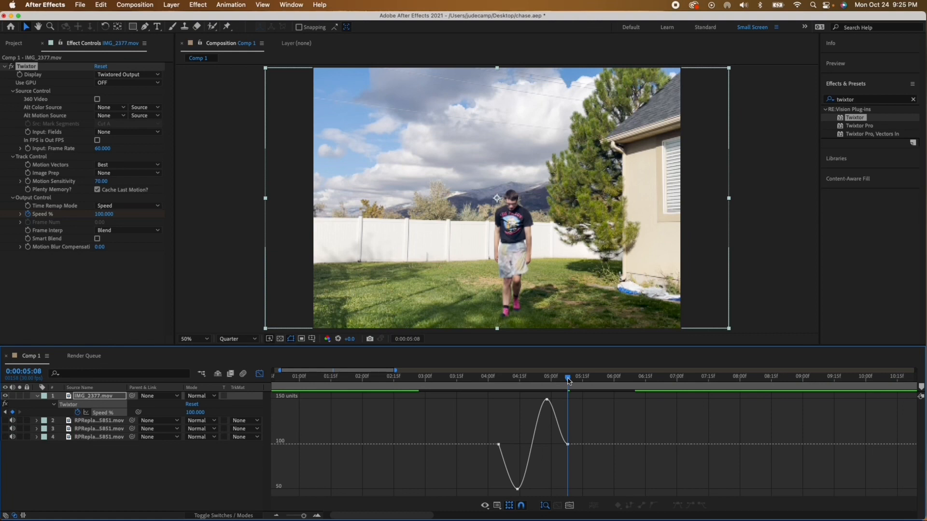
left_click_drag(568, 381, 547, 380)
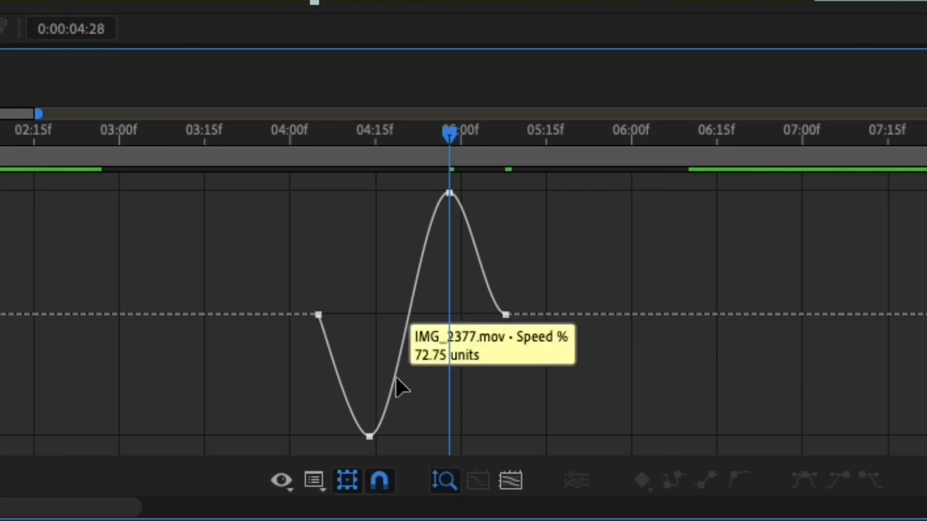
left_click_drag(396, 376, 493, 378)
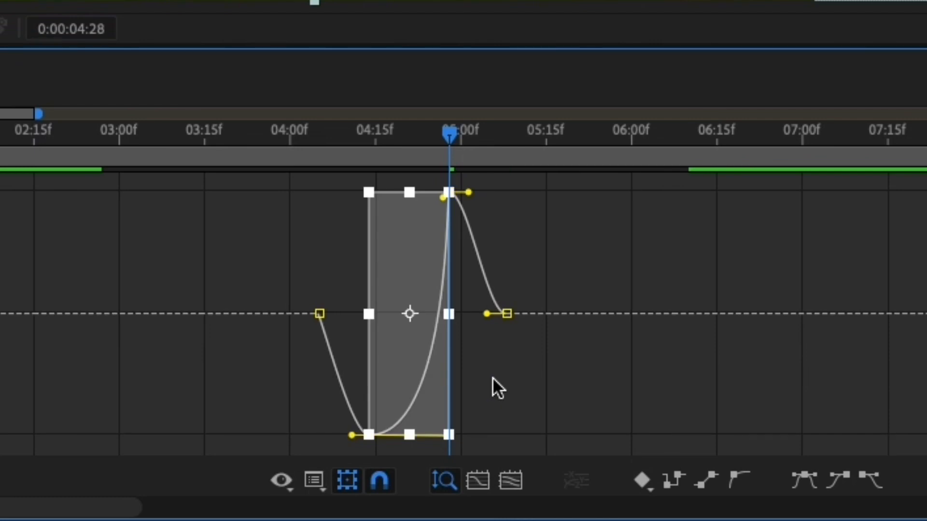
left_click(462, 285)
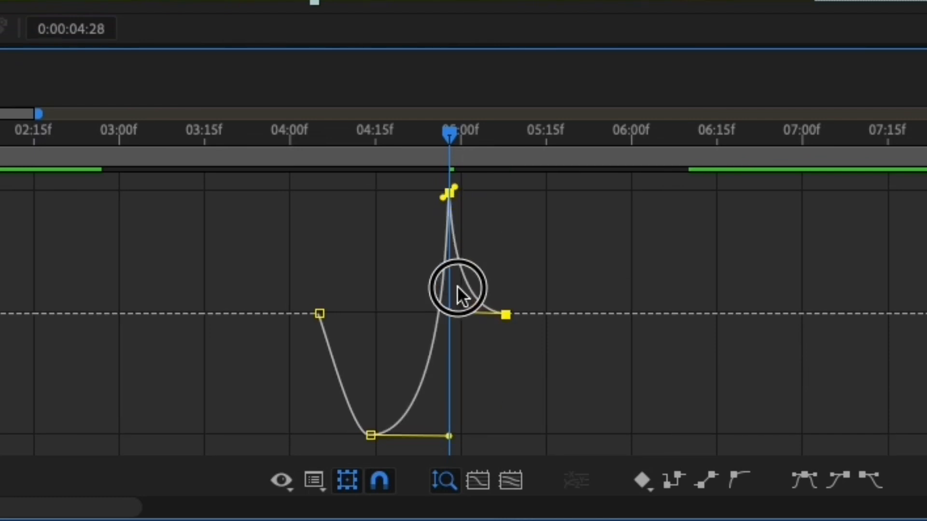
Step: Play back the speed ramp from the composition start and from just before the flip, closing the graph editor in between
left_click_drag(375, 159, 273, 408)
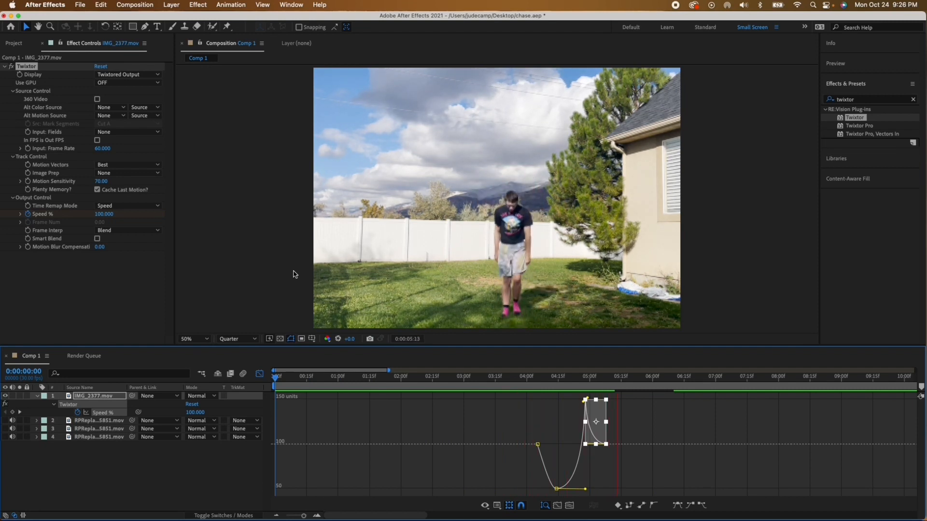
key("space")
left_click(516, 377)
key("space")
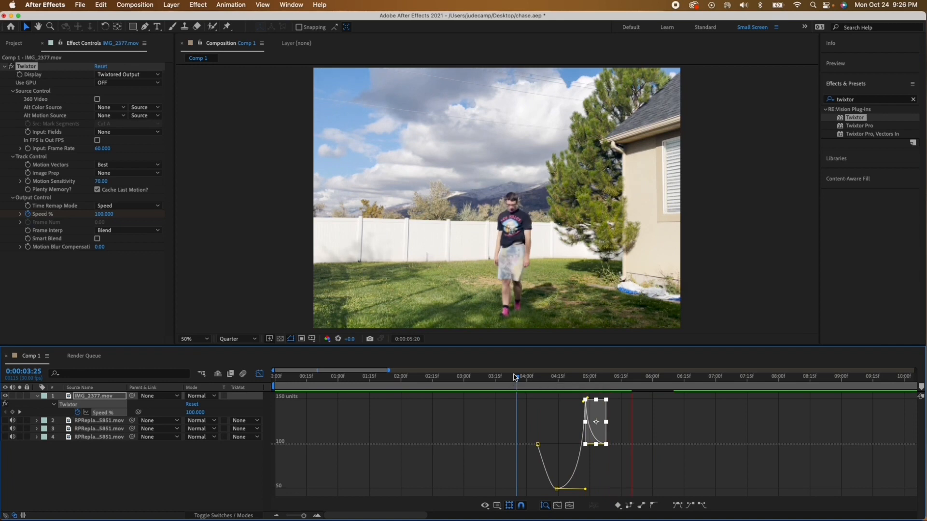
key("space")
left_click(259, 375)
left_click_drag(630, 377, 483, 378)
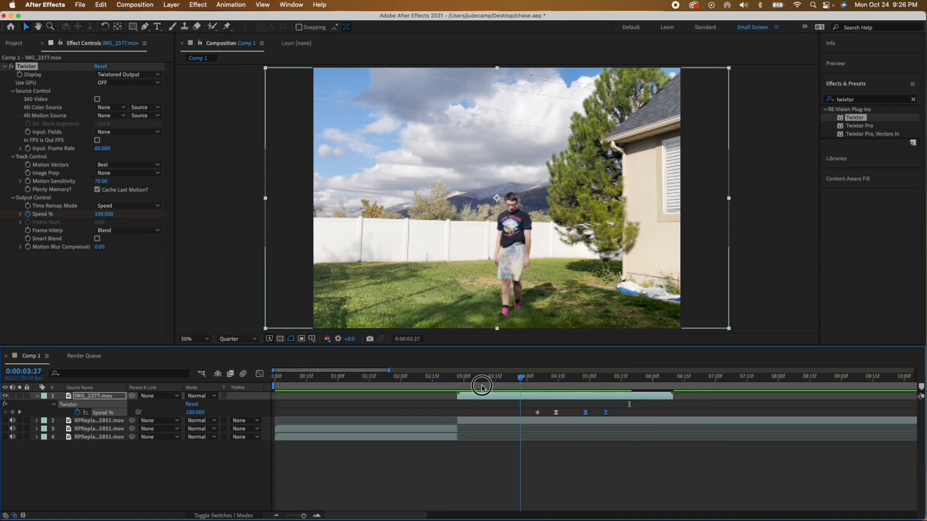
key("space")
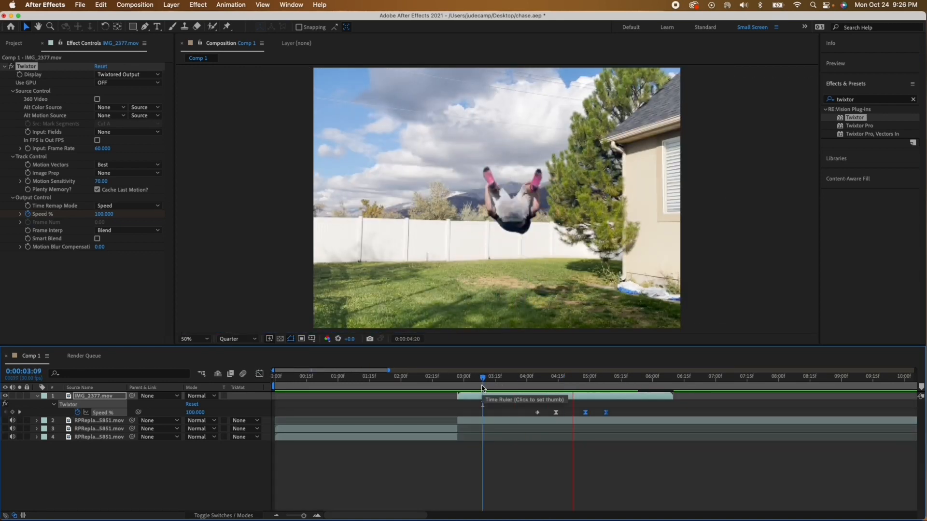
key("space")
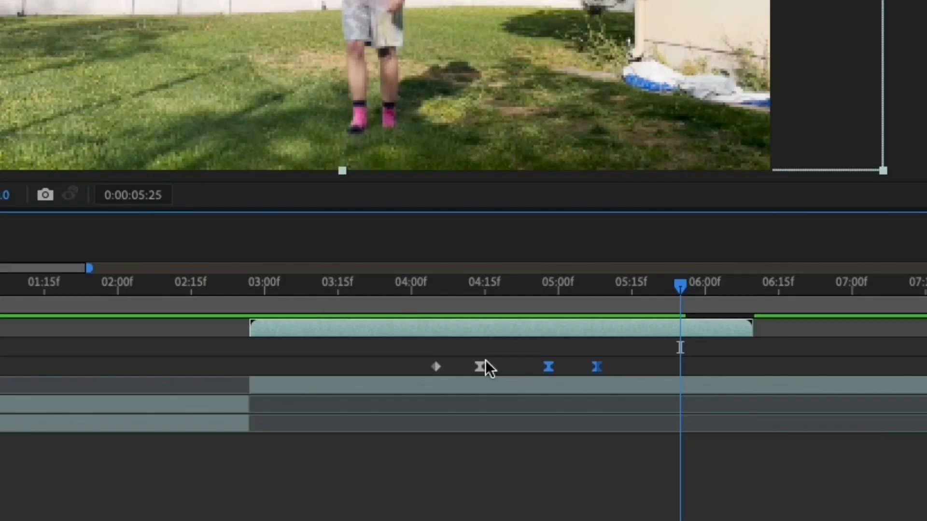
Step: Try moving the last two Speed % keyframes about three frames later, and undo the move
left_click_drag(542, 366, 561, 382)
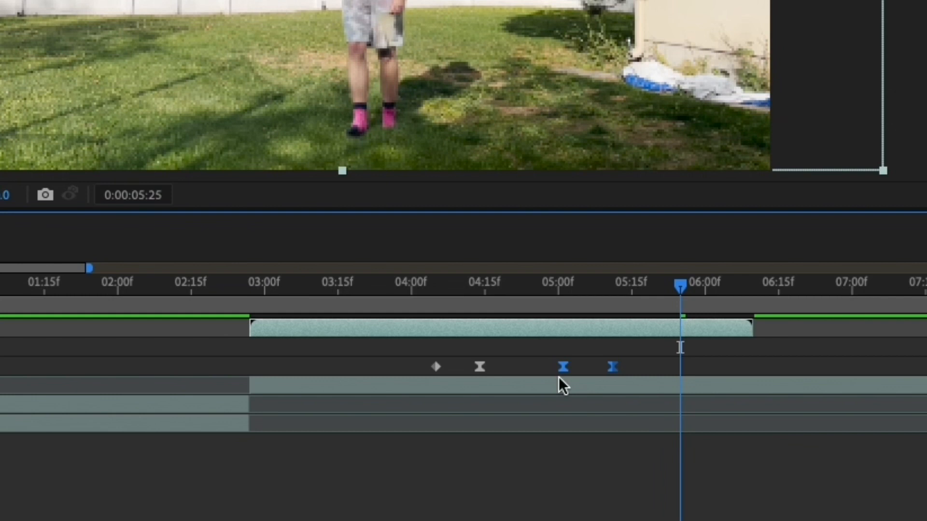
key("super+z")
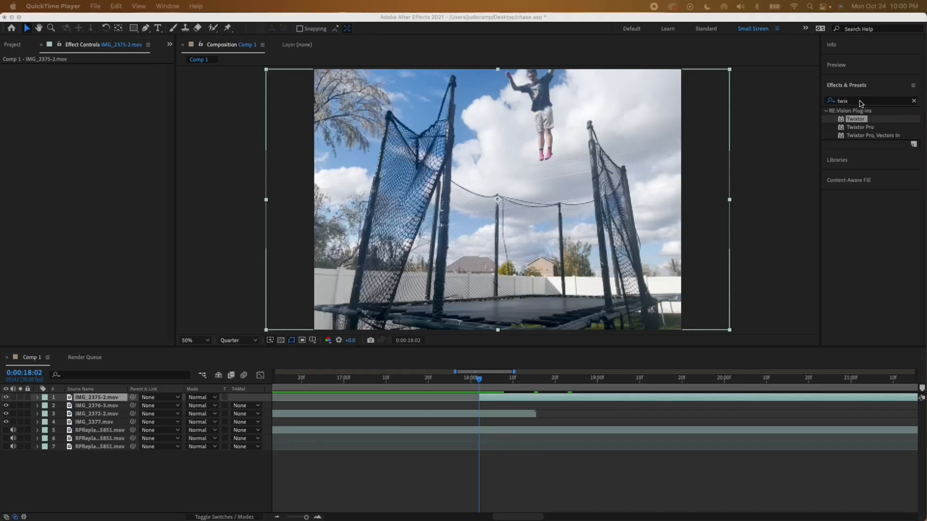
Step: Apply the Gradient Wipe effect to the IMG_2375-2.mov layer and set its Transition Softness to 50%
left_click_drag(860, 101, 811, 101)
type("gradient")
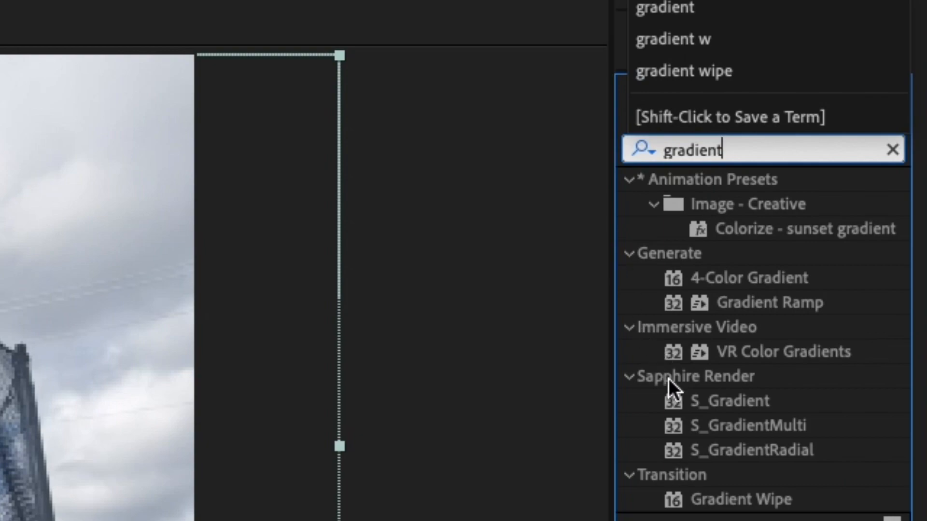
double_click(726, 498)
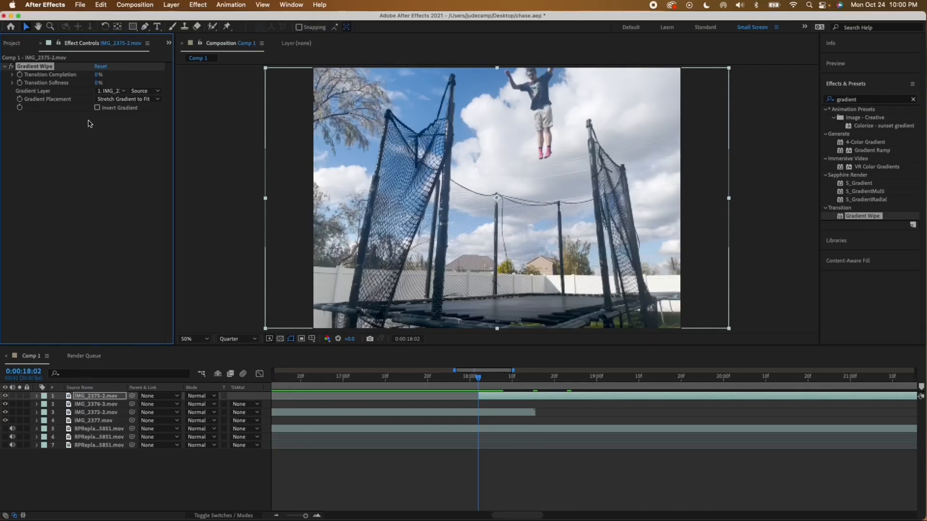
left_click(98, 83)
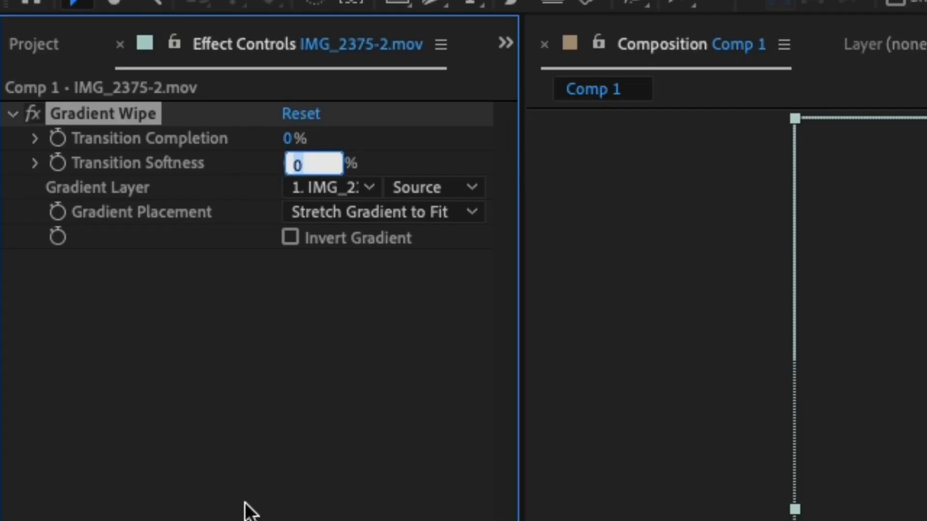
type("50")
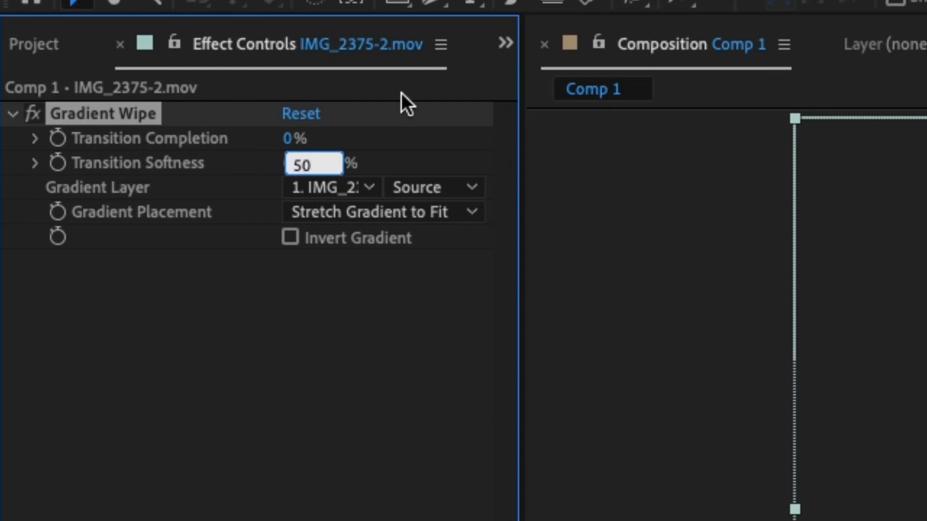
key("Return")
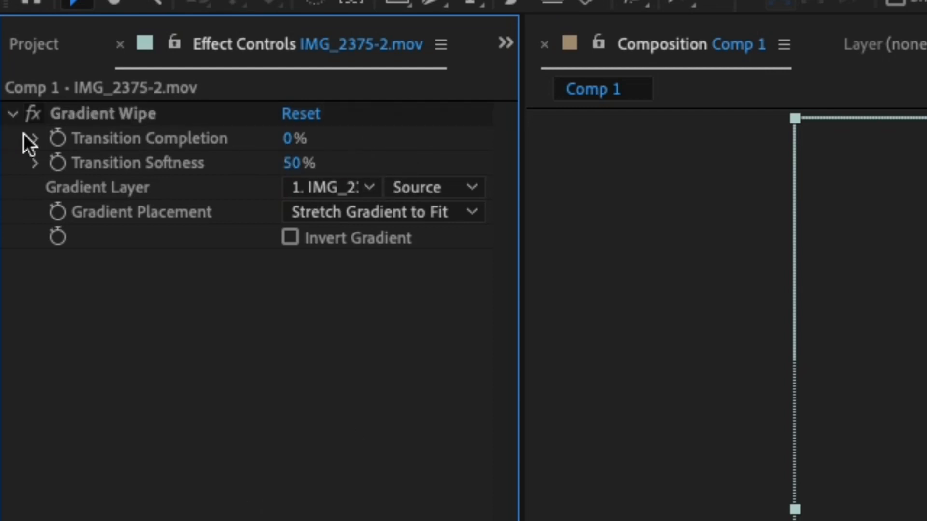
Step: Start keyframing the Gradient Wipe's Transition Completion at 0:00:18:02 with a value of 100%
left_click(61, 139)
left_click(287, 139)
type("100")
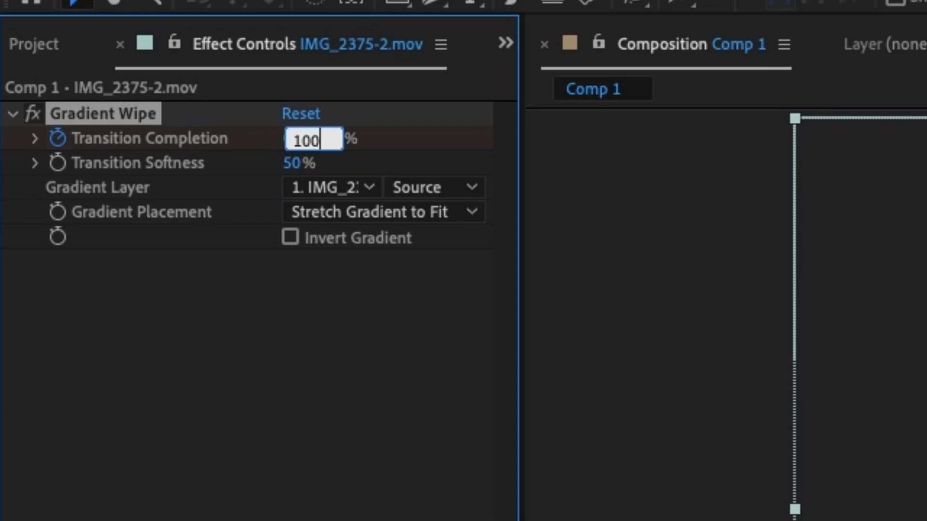
key("Return")
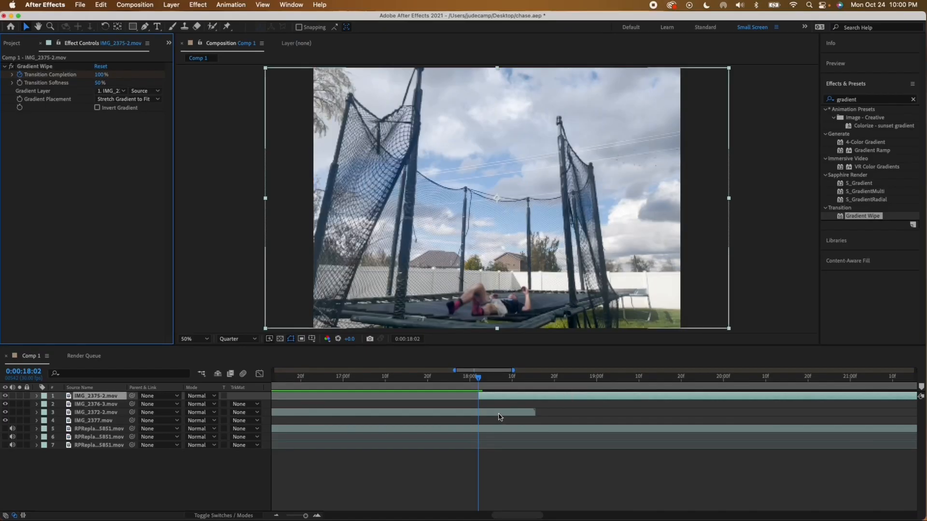
Step: At the end of the IMG_2372-2.mov clip, 0:00:18:15, set IMG_2375-2.mov's Transition Completion to 0%
left_click(500, 416)
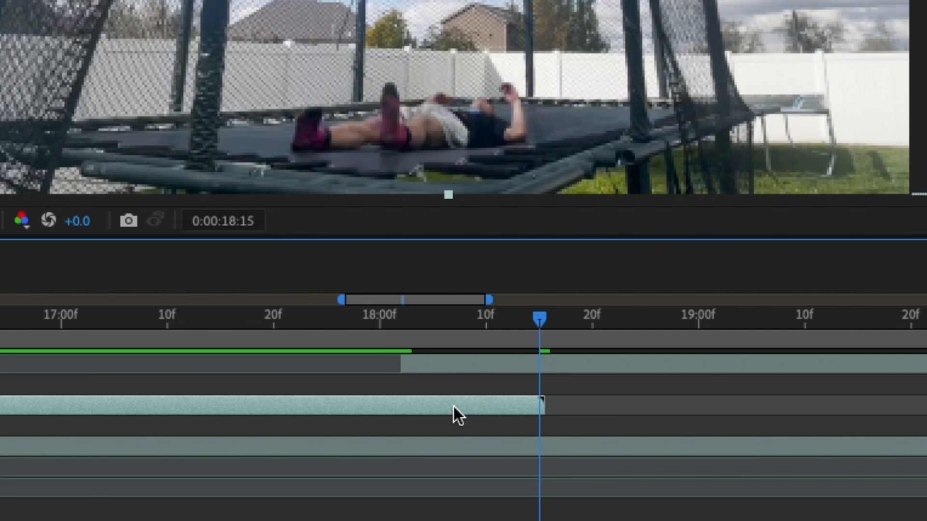
left_click(480, 365)
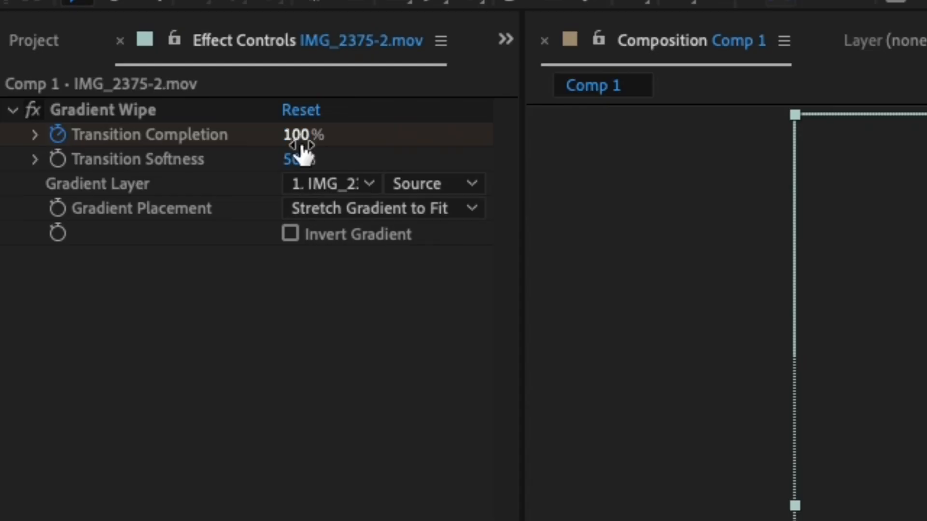
left_click(302, 140)
type("0")
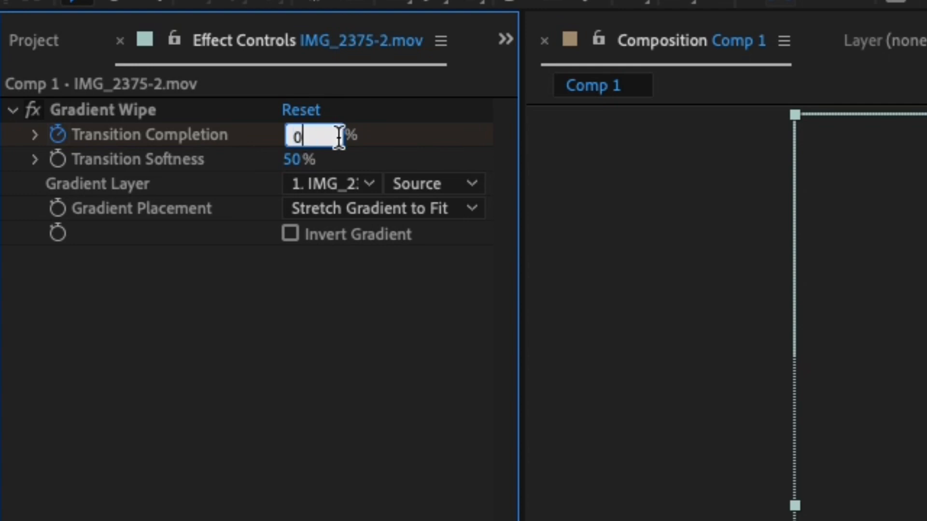
key("Return")
Step: Play back the gradient wipe transition from 0:00:17:03
left_click(355, 377)
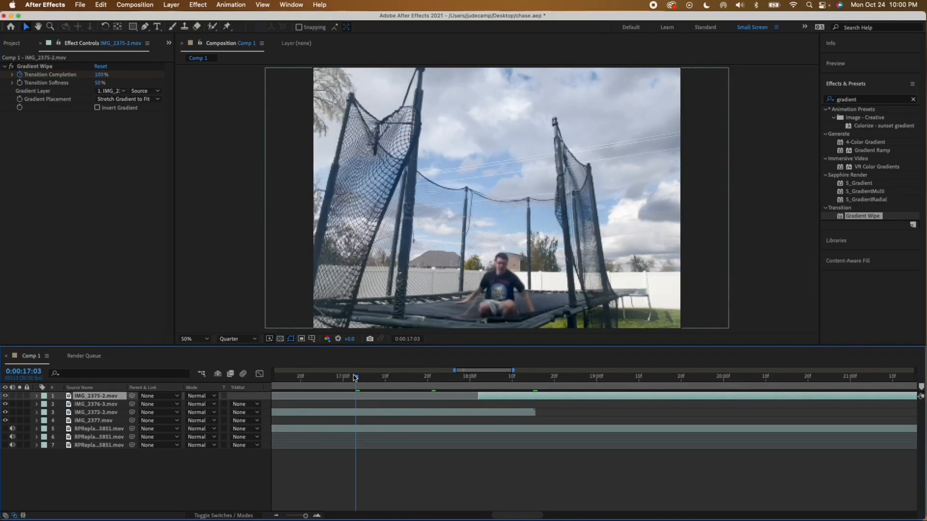
key("space")
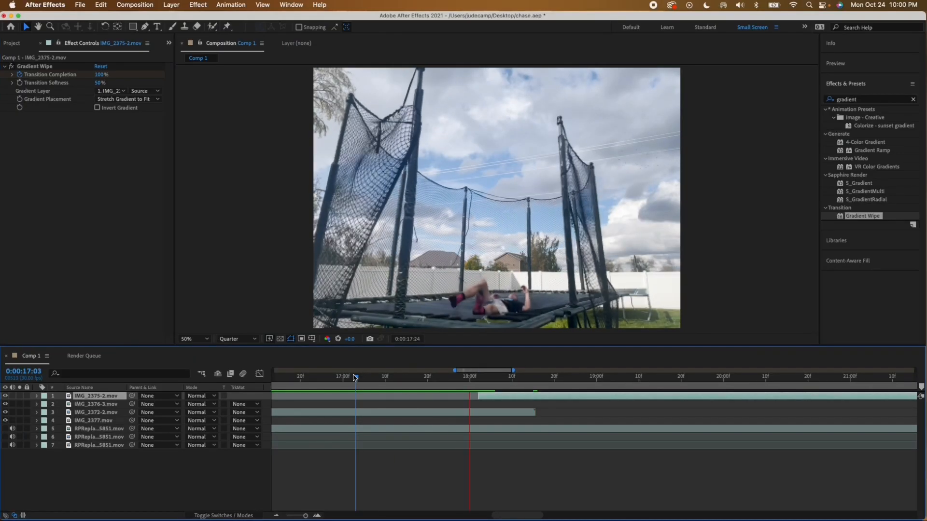
key("space")
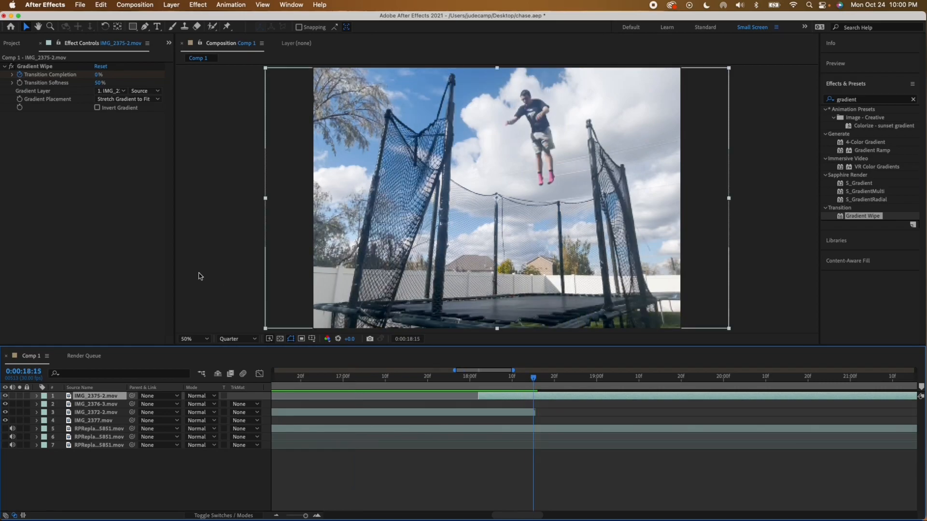
Step: Invert the Gradient Wipe's gradient and play back the transition from 0:00:16:25
left_click(296, 288)
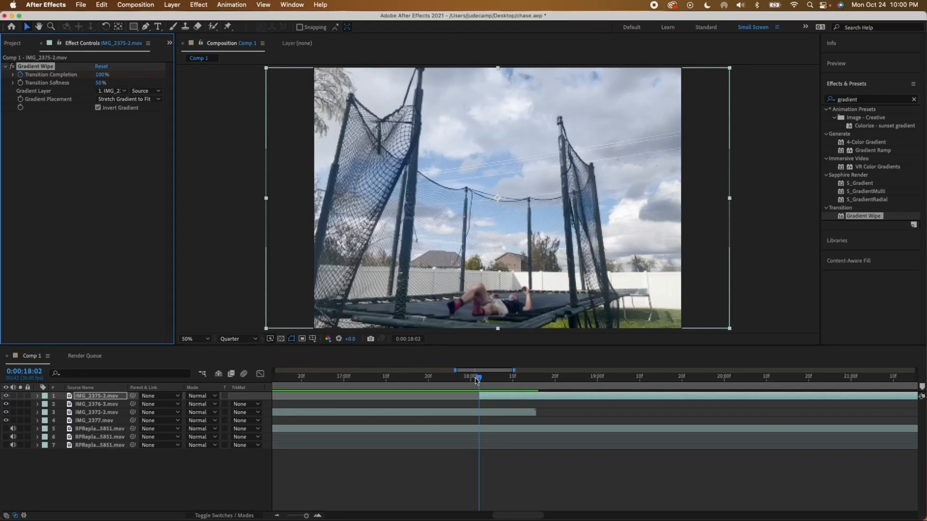
left_click_drag(479, 379, 323, 381)
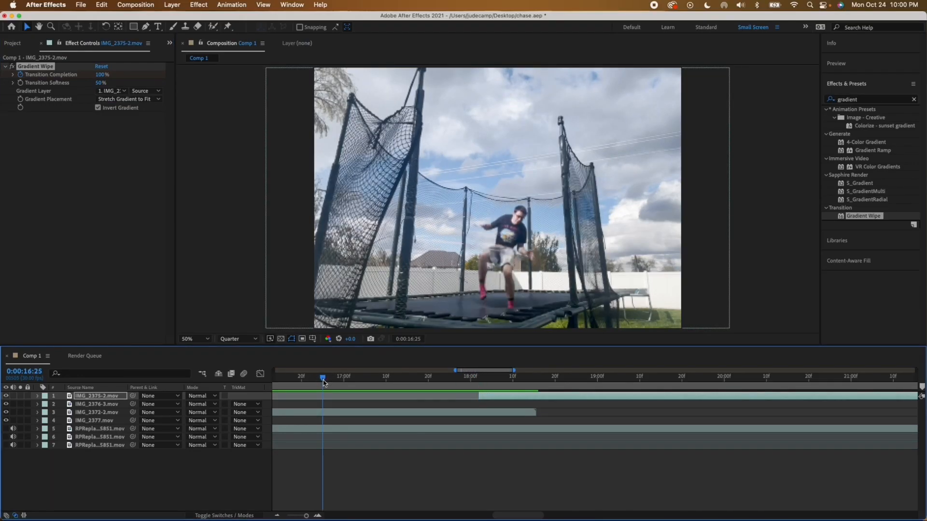
key("space")
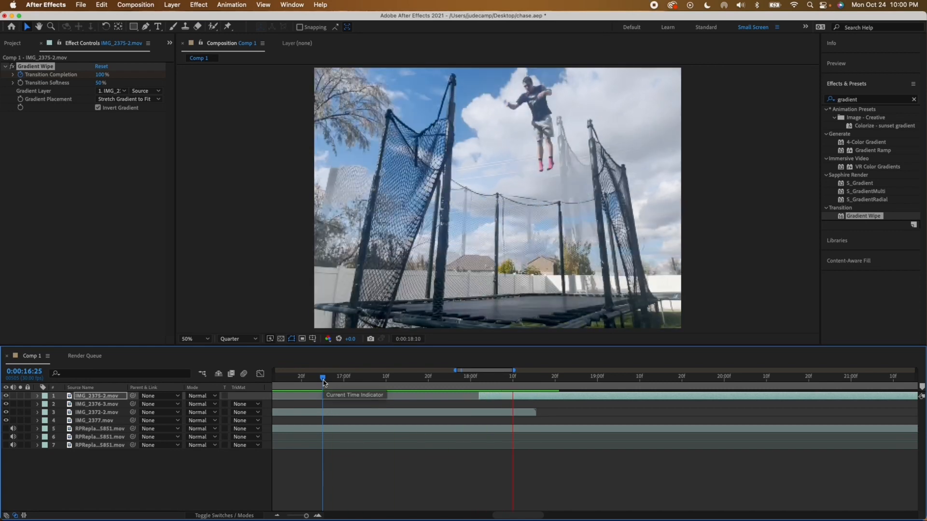
key("space")
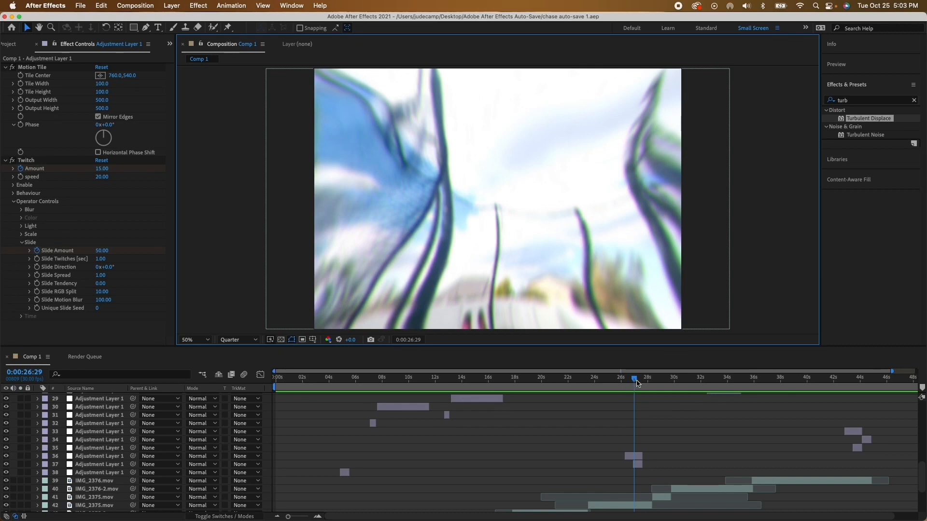
Step: Select the earliest short adjustment layer, layer 38, and play back the flip from the layer's start at 0:00:04:25
left_click_drag(543, 385, 229, 255)
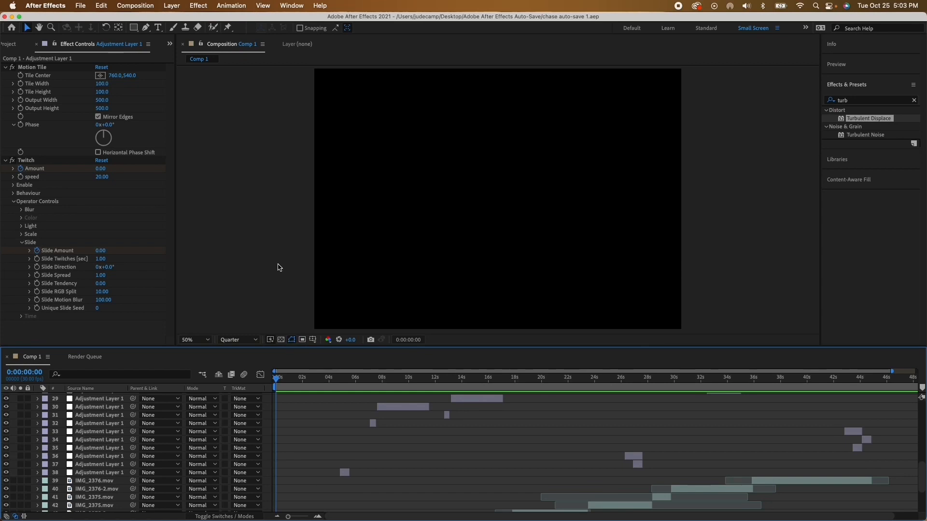
left_click(345, 472)
key("i")
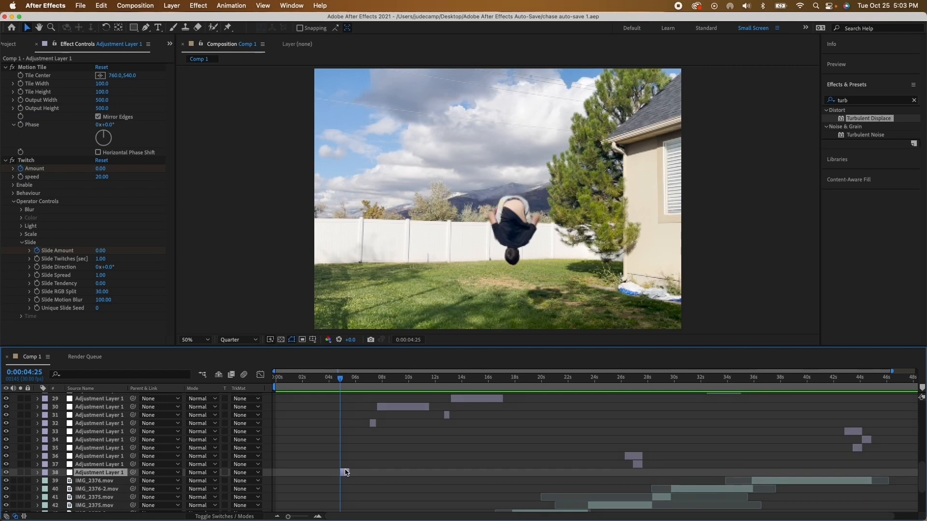
key("space")
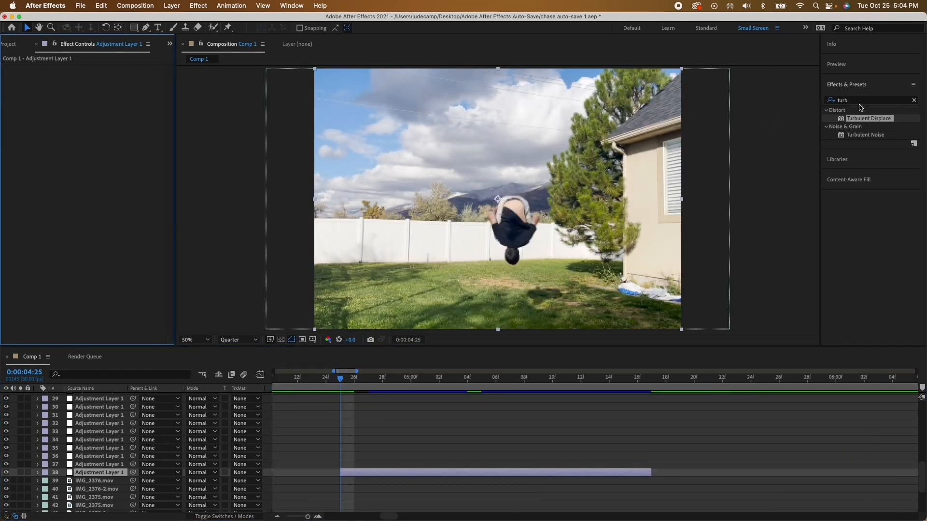
Step: Apply the Video Copilot Twitch effect to the selected adjustment layer
left_click(859, 101)
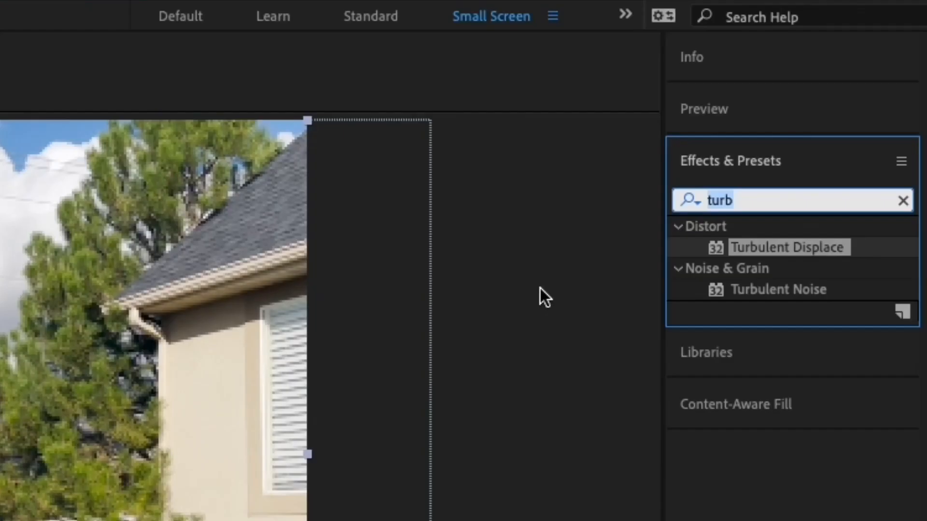
type("twitch")
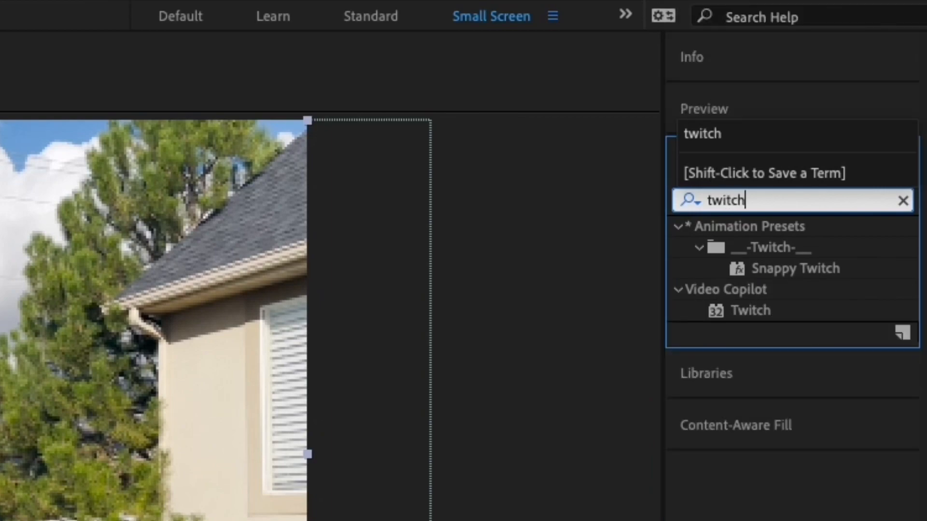
double_click(751, 310)
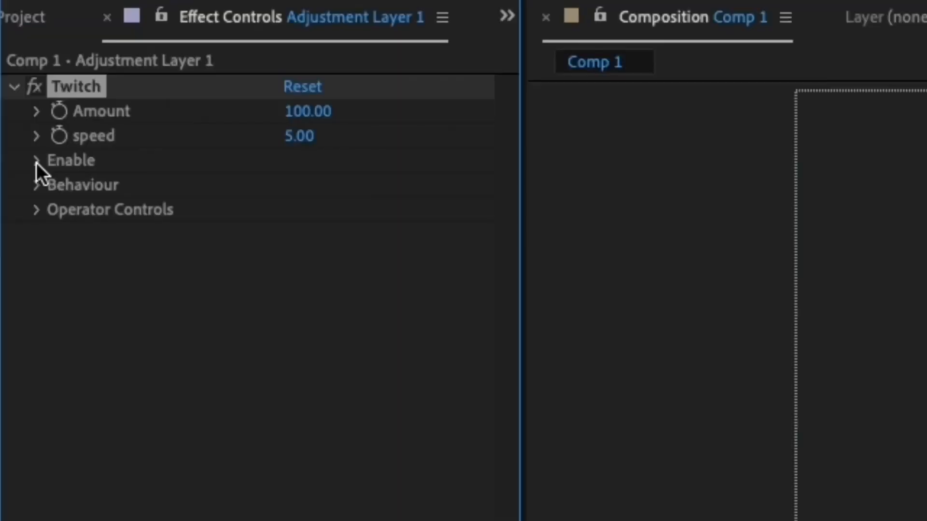
Step: Enable Twitch's Blur, Light, Scale and Slide operators and set its speed to 20
left_click(12, 91)
left_click(292, 186)
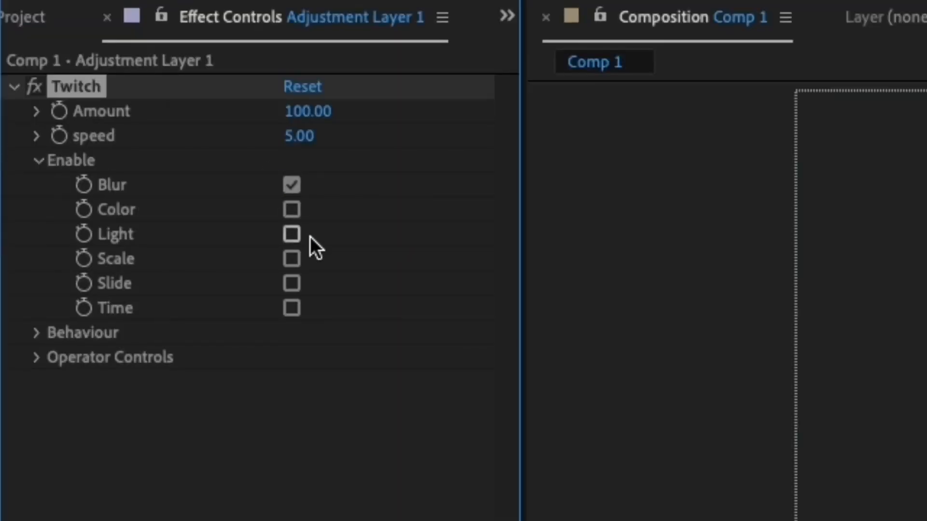
left_click(291, 234)
left_click(37, 161)
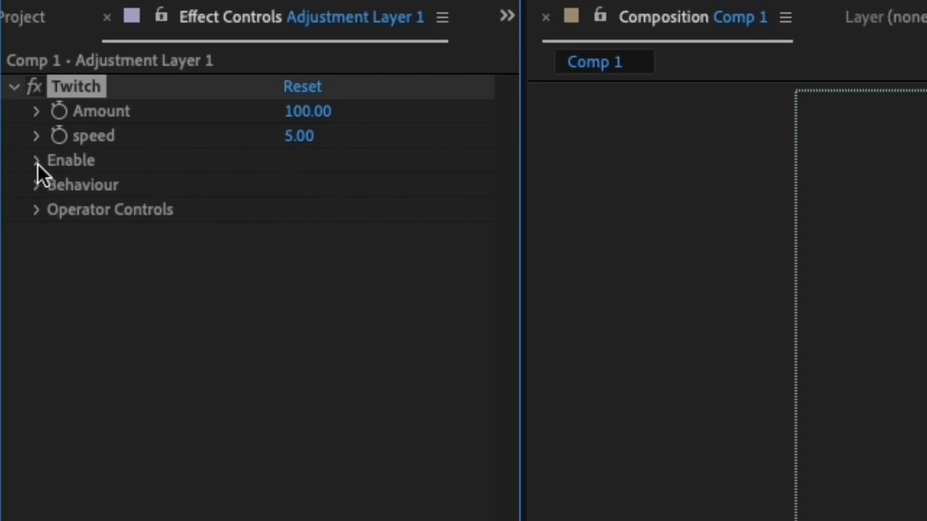
left_click(297, 138)
type("20")
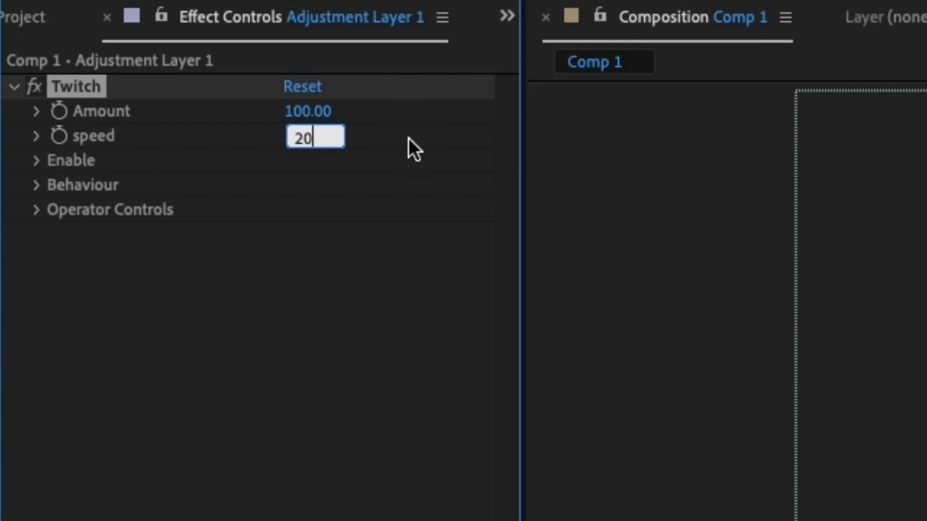
key("Return")
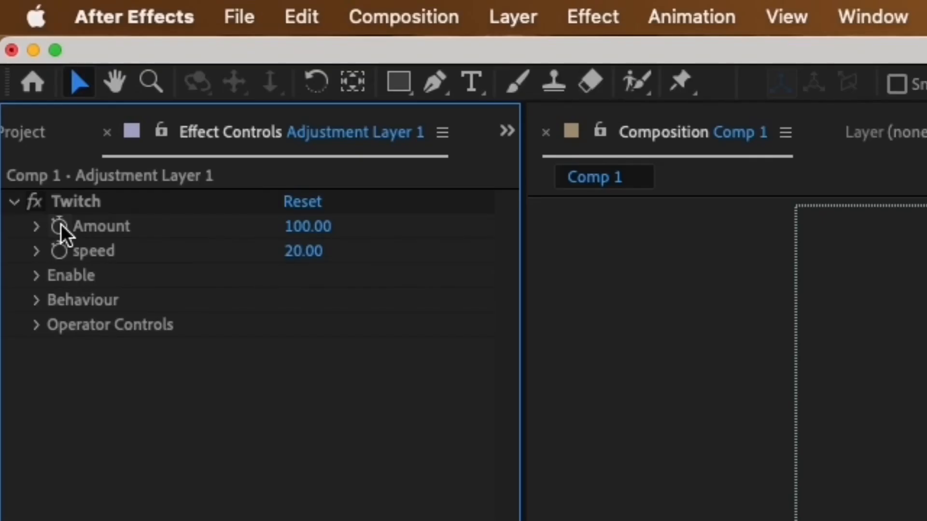
Step: Start keyframing the Twitch Amount at 0:00:04:25 with a value of 0
left_click(20, 74)
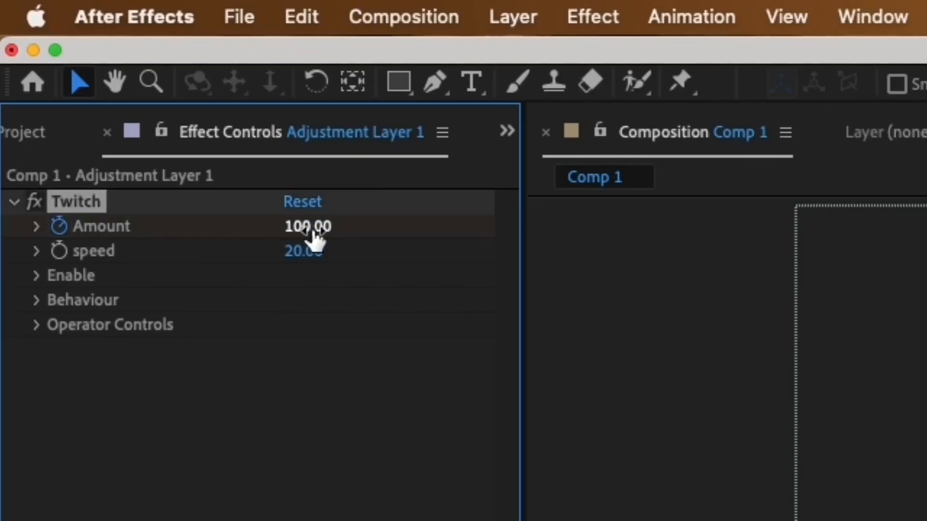
left_click(312, 227)
type("0")
key("Return")
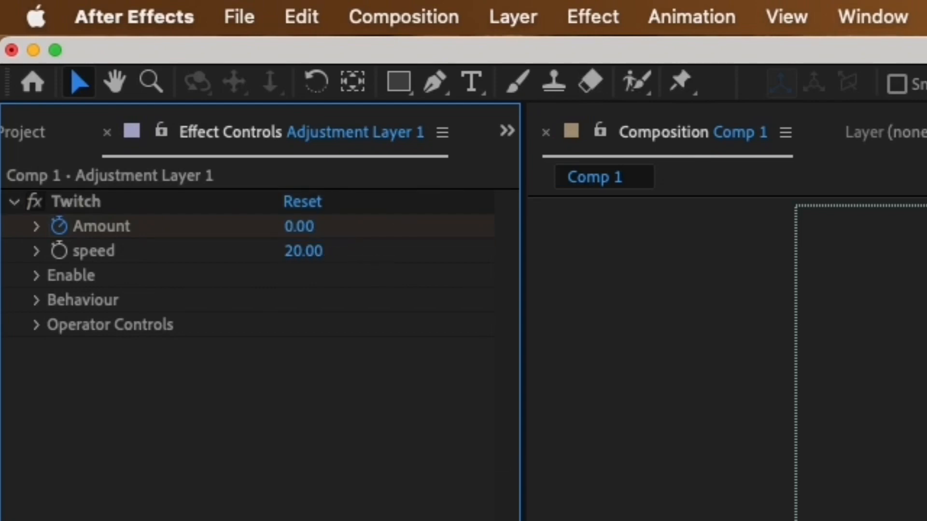
Step: Set the Twitch Amount to 8 at 0:00:04:27
left_click_drag(151, 98, 216, 155)
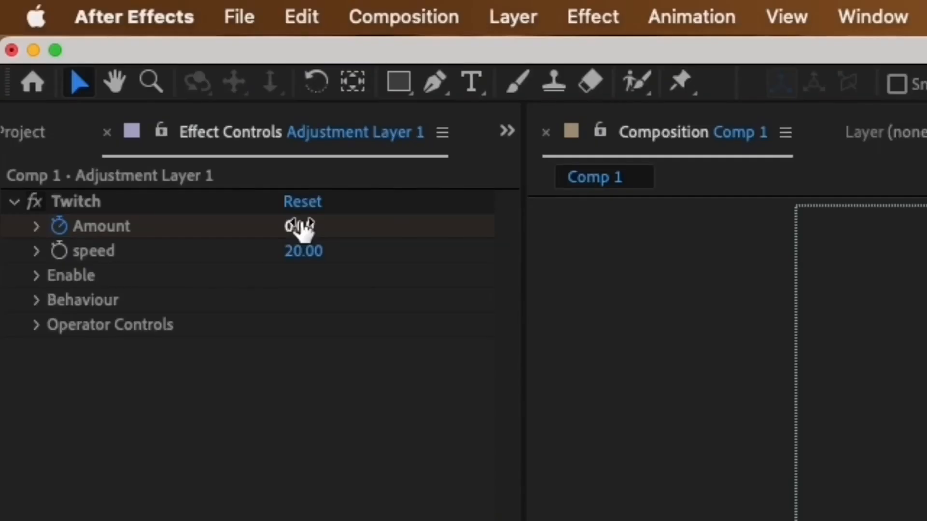
left_click(302, 227)
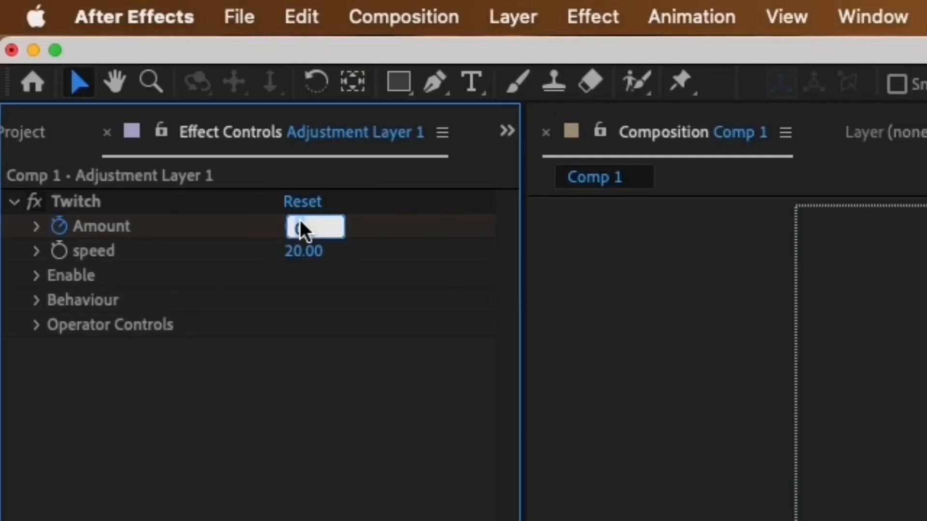
type("1")
key("BackSpace")
type("8")
key("Return")
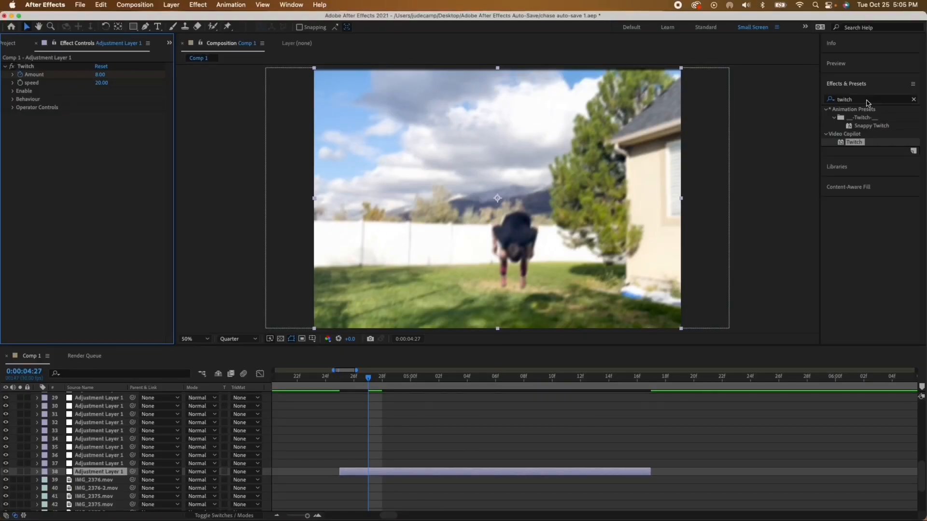
Step: Add the Motion Tile effect above Twitch on the adjustment layer, with Mirror Edges enabled
left_click(866, 101)
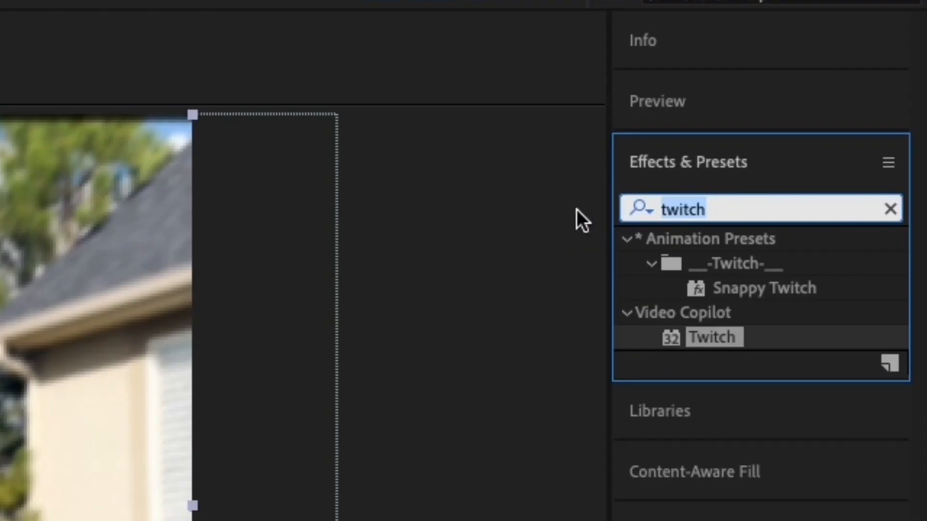
type("motion tile")
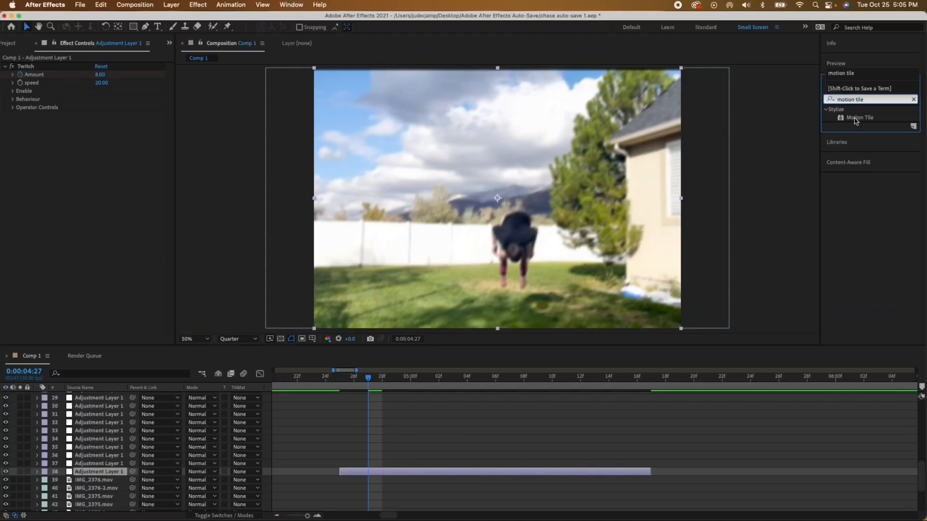
left_click_drag(856, 120, 87, 72)
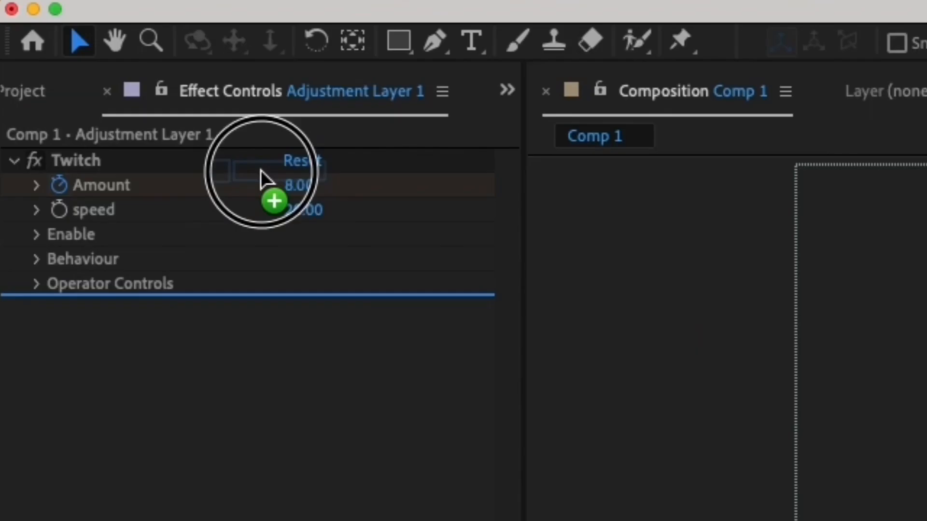
left_click_drag(260, 170, 256, 152)
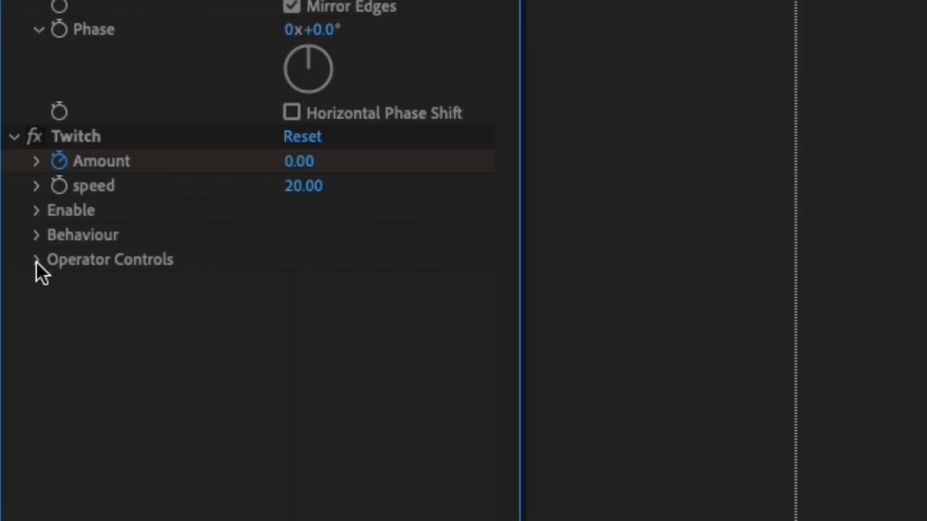
Step: Start keyframing Twitch's Light Amount at 0:00:04:25 with a value of 0
left_click(36, 261)
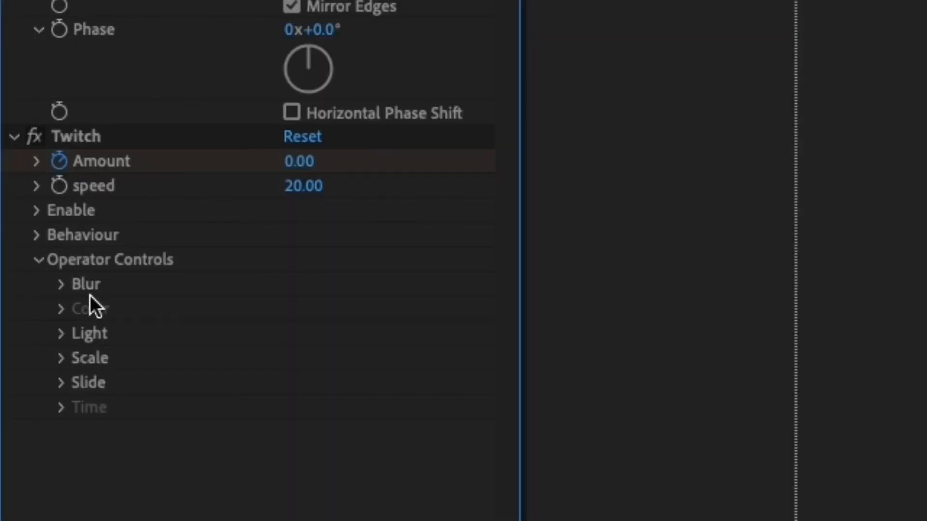
left_click(59, 341)
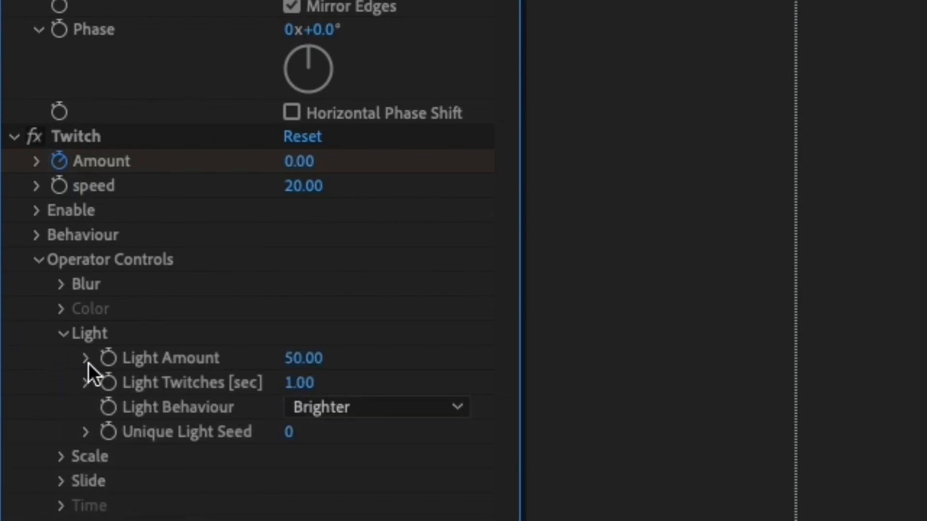
left_click(108, 358)
left_click(300, 357)
type("0")
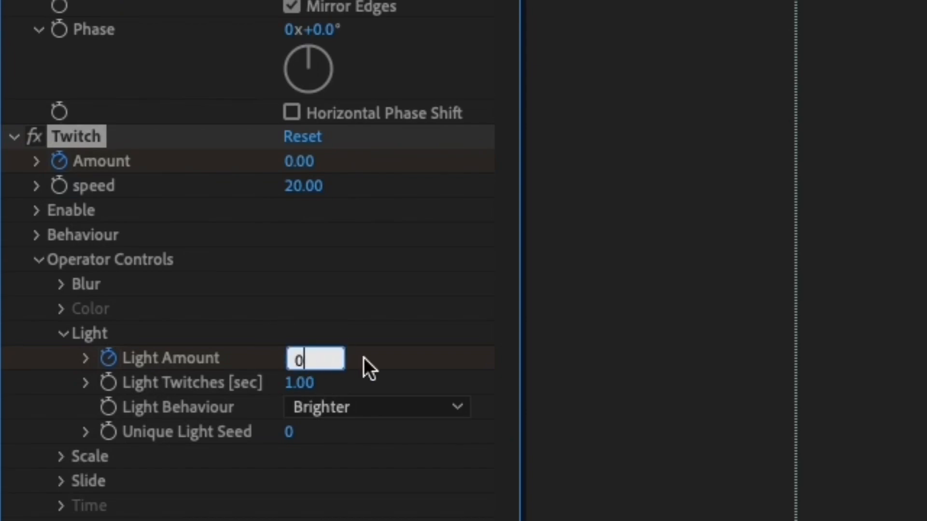
key("Return")
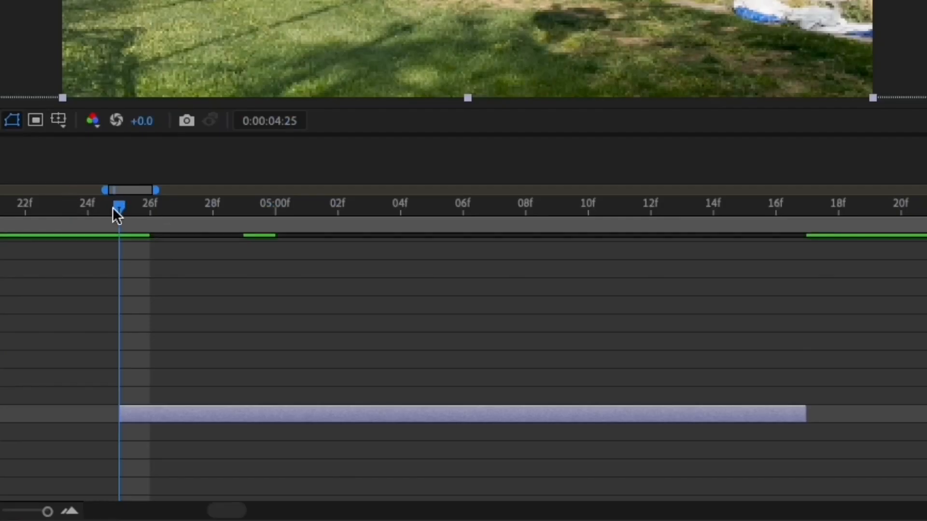
Step: Set Twitch's Light Amount to 100 at 0:00:04:27
left_click_drag(112, 207, 163, 207)
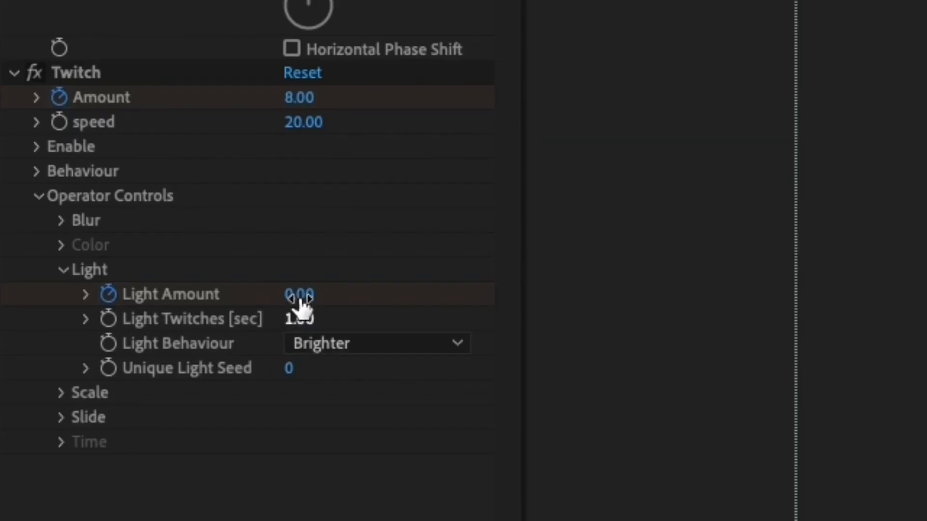
left_click(299, 297)
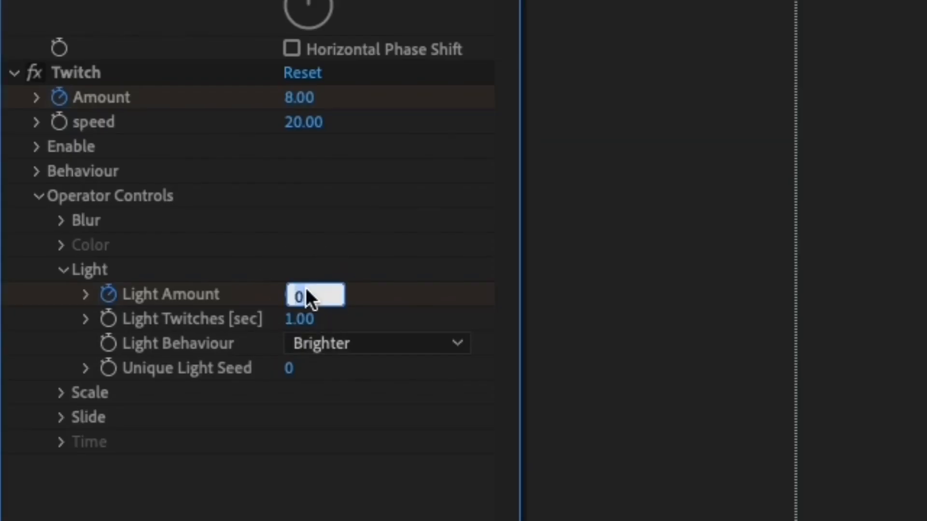
type("100")
key("Return")
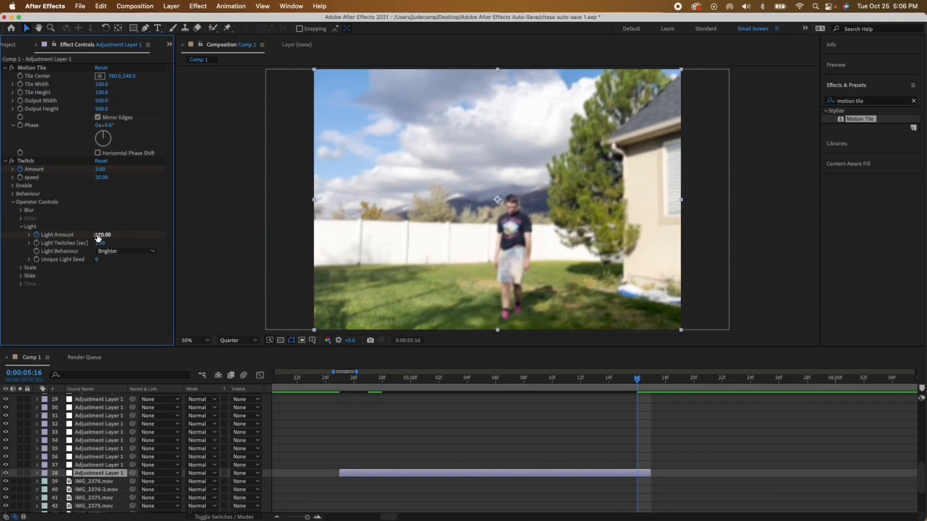
left_click(99, 235)
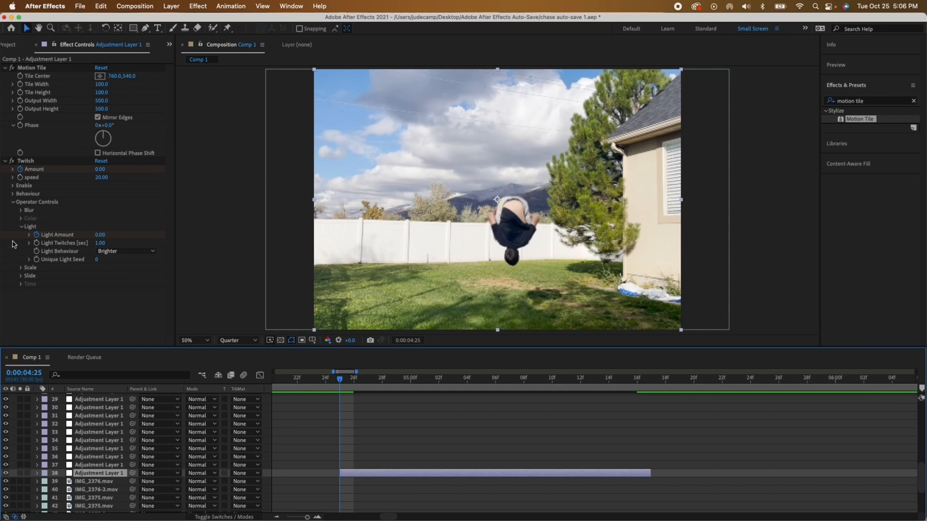
Step: Start keyframing Twitch's Scale Amount at 0:00:04:25 with a value of 0
left_click(21, 226)
left_click(21, 234)
left_click(100, 243)
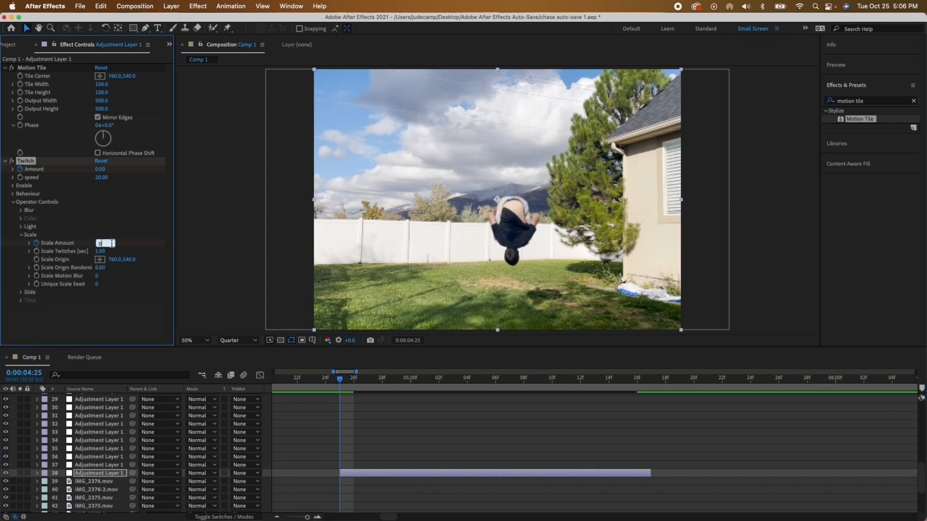
left_click(120, 244)
Step: Set Twitch's Scale Amount to 50 at 0:00:04:27 and collapse the Scale controls
left_click_drag(340, 381, 368, 384)
left_click(99, 244)
type("50")
left_click(120, 244)
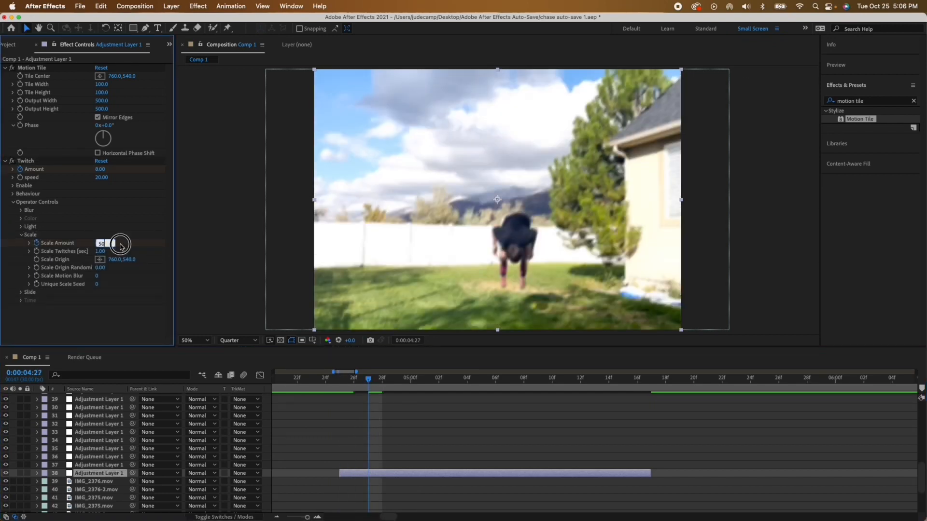
left_click(22, 235)
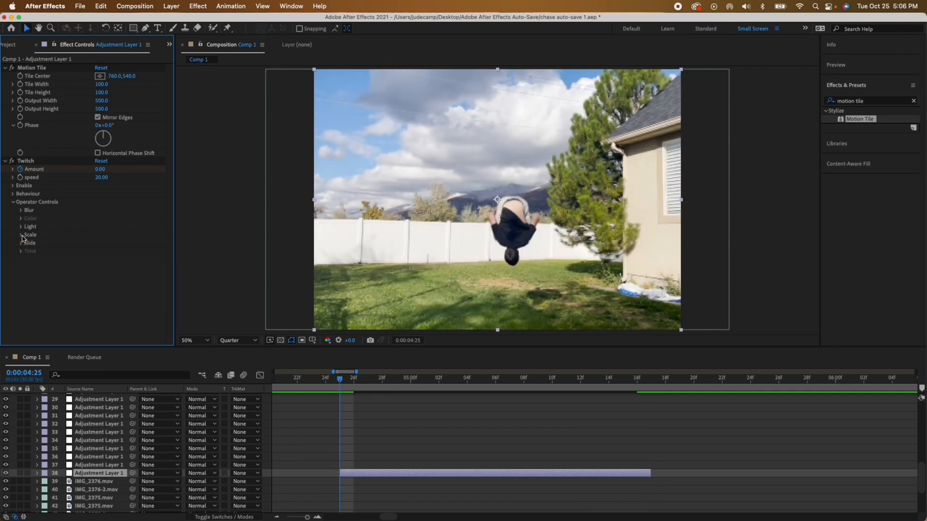
Step: Start keyframing Twitch's Slide Amount at 0:00:04:25 with a value of 0
left_click(21, 243)
left_click(37, 251)
left_click(100, 252)
type("0")
left_click(118, 252)
Step: Set Twitch's Slide Amount to 50 at 0:00:04:27
left_click(342, 382)
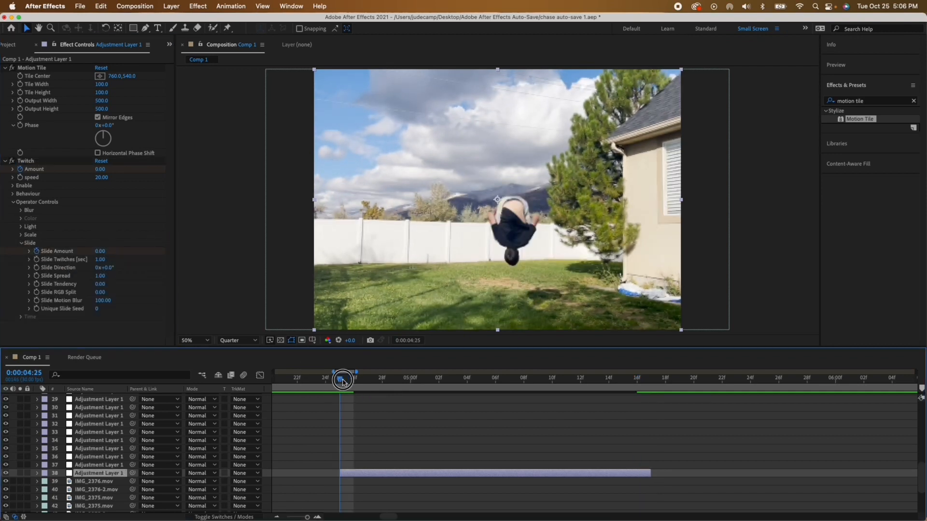
left_click_drag(343, 381, 369, 381)
left_click(99, 252)
type("50")
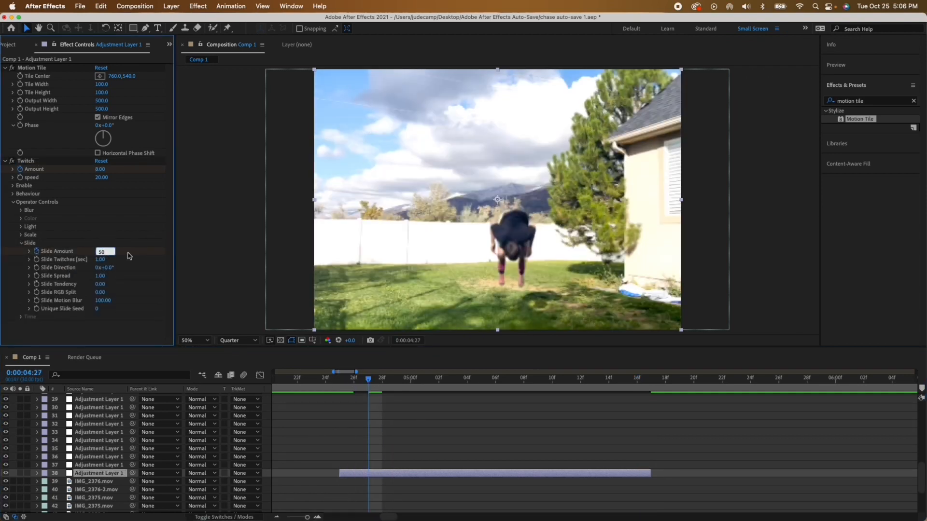
key("Return")
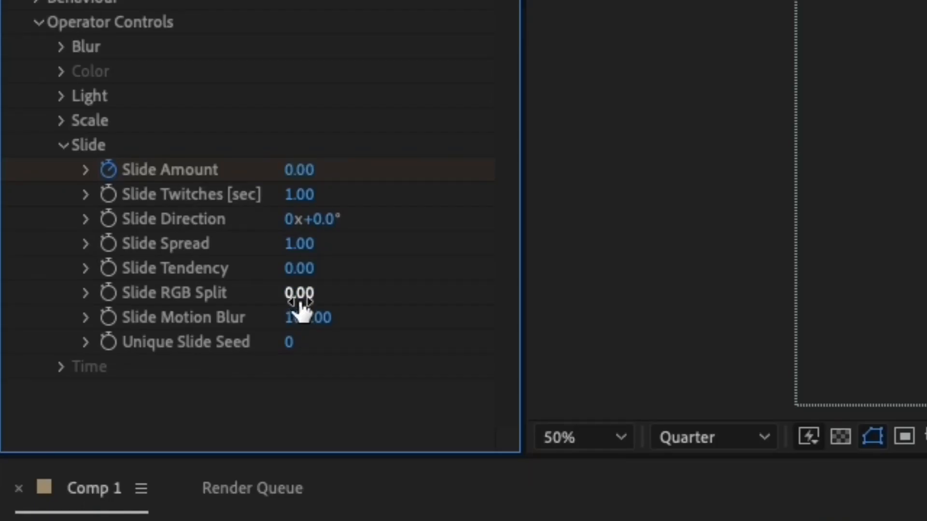
Step: Set Twitch's Slide RGB Split to 30
left_click(100, 293)
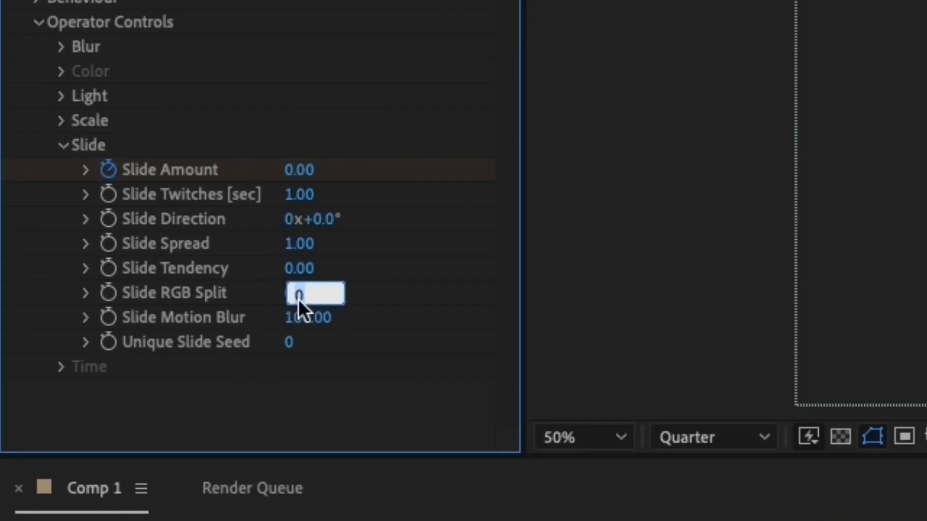
type("30")
key("Return")
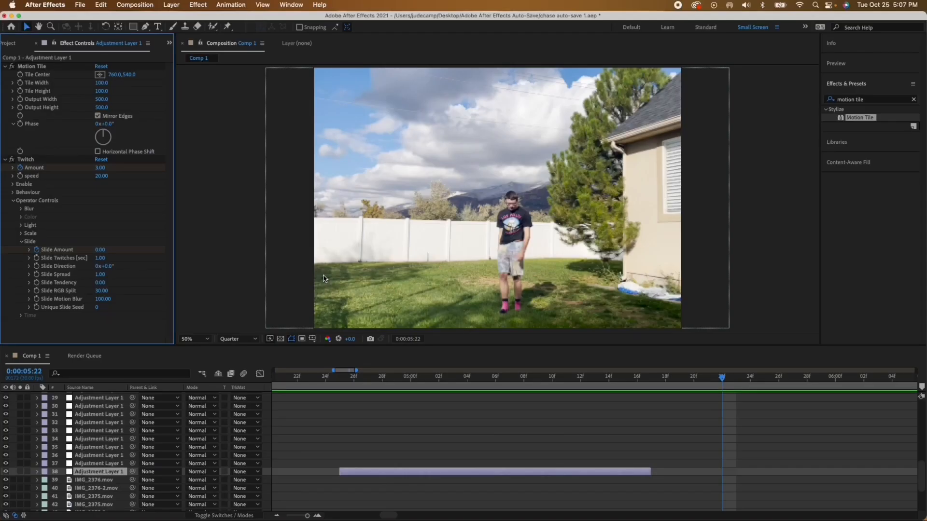
Step: Play back the edit after the Twitch shake and look over the clips and adjustment layers in the timeline
key("minus")
key("minus")
key("minus")
key("minus")
key("minus")
key("minus")
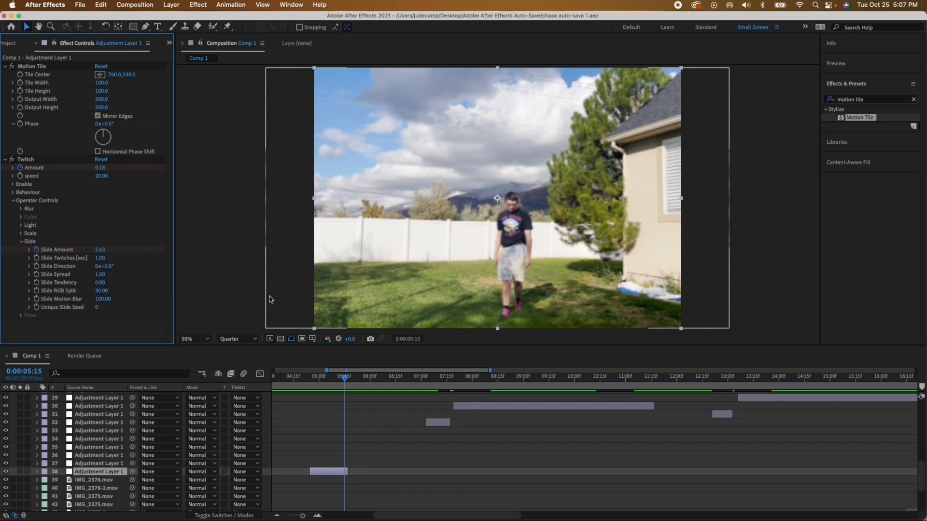
key("space")
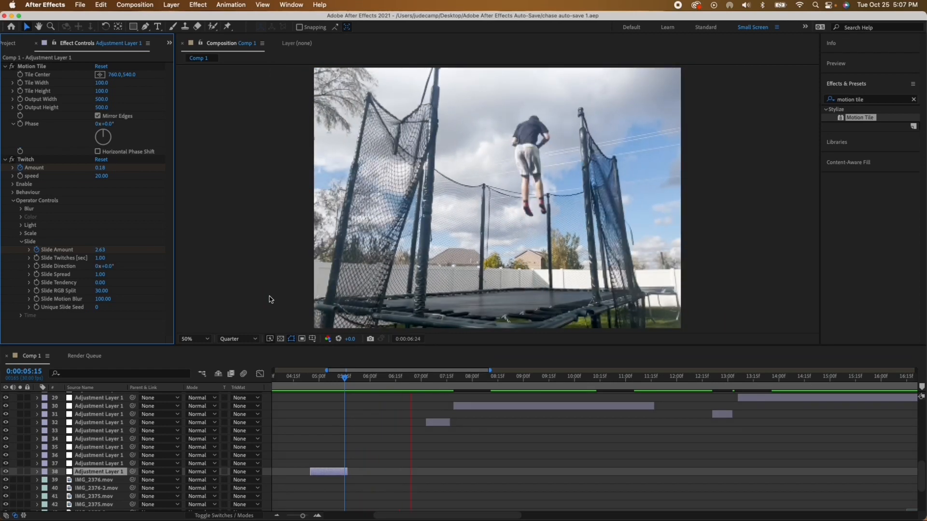
key("space")
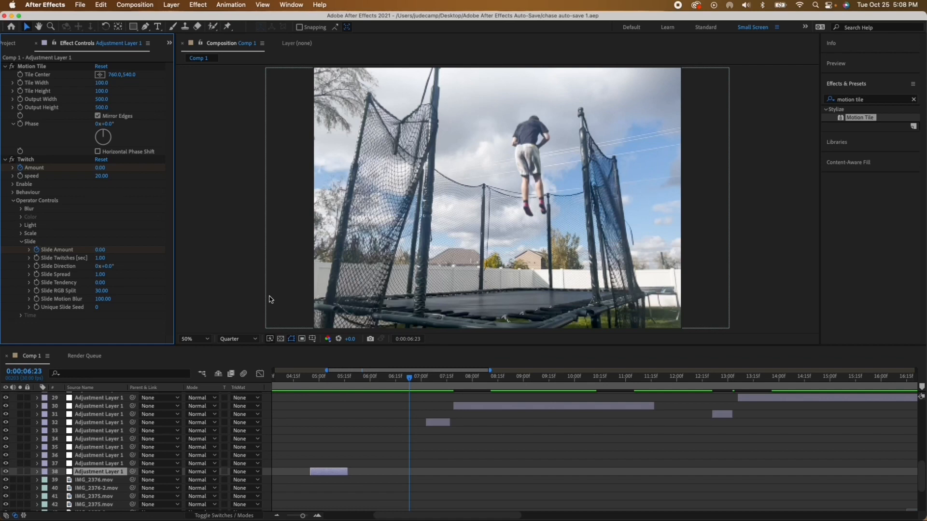
scroll(444, 443, "down", 3)
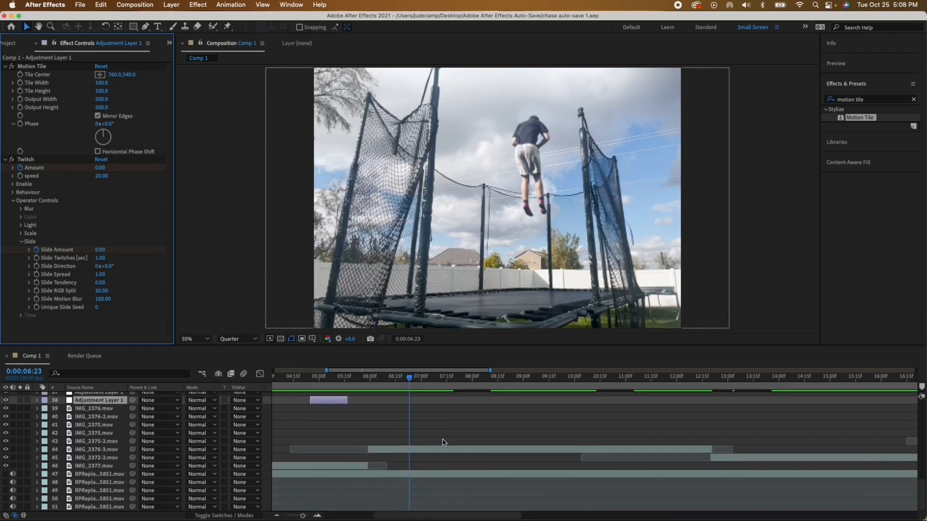
scroll(444, 443, "up", 15)
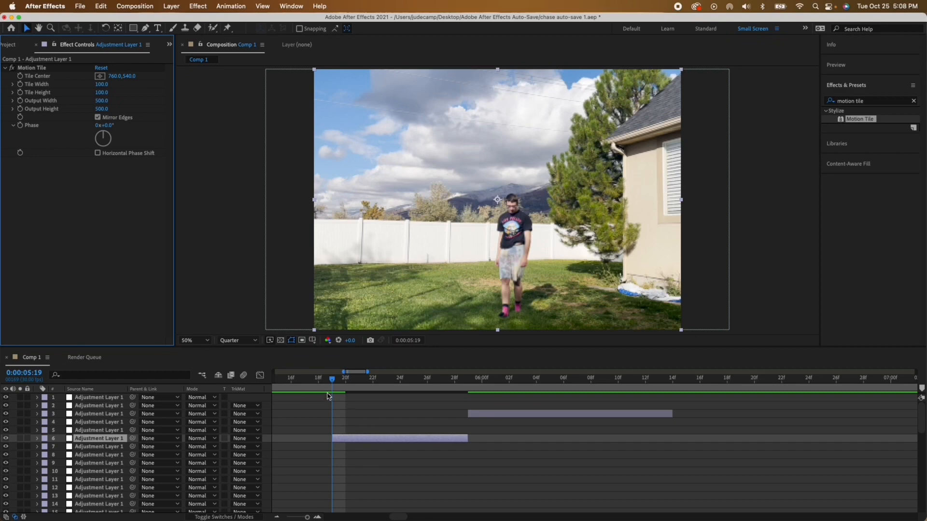
Step: Add the Transform effect below Motion Tile on the adjustment layer starting at 0:00:05:19, with its Scale keyframed at 100
left_click_drag(331, 385, 399, 404)
left_click(872, 99)
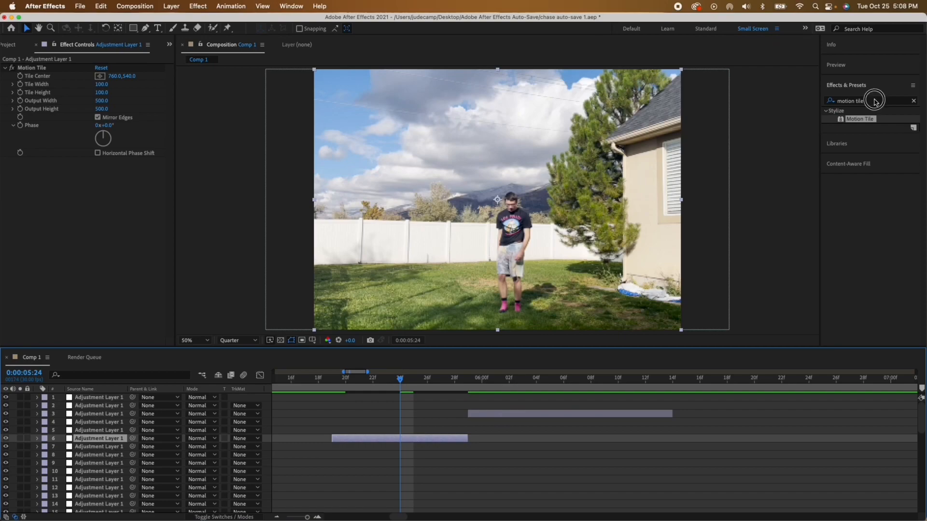
type("transf")
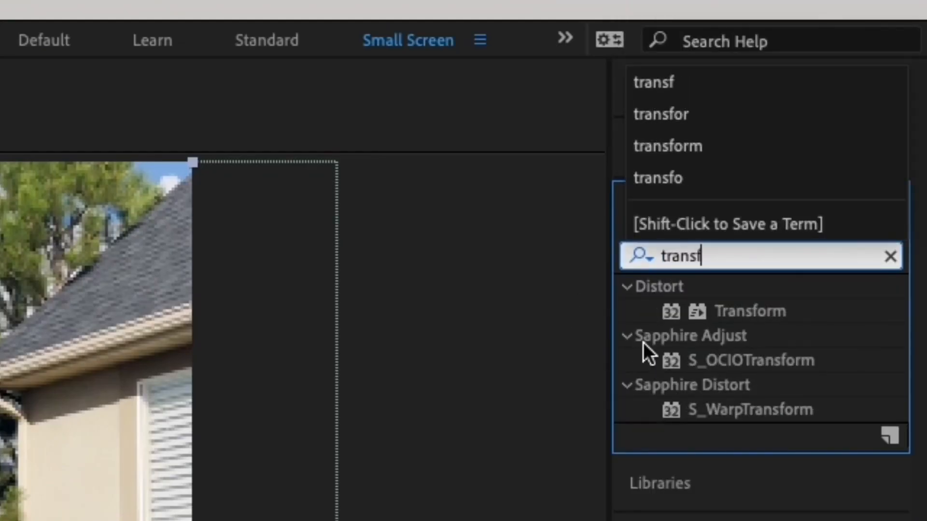
double_click(750, 311)
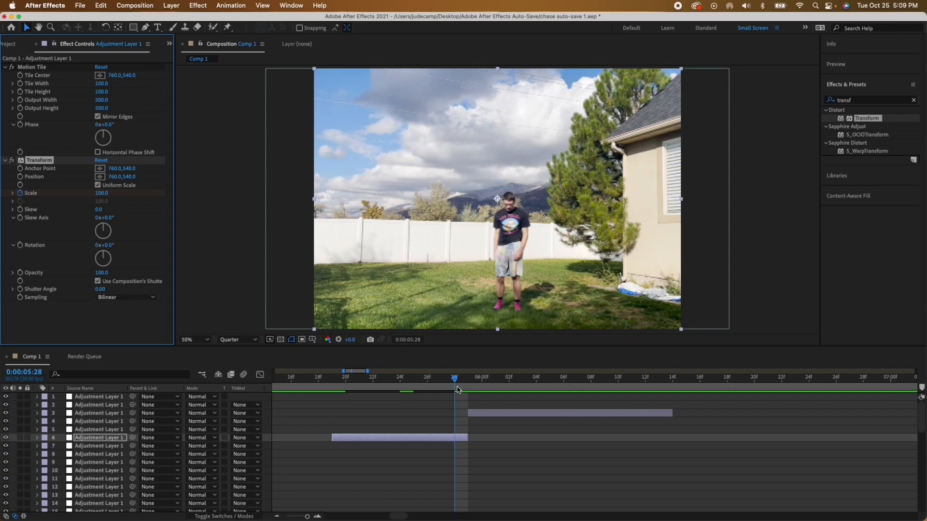
Step: Set the Transform effect's Scale to 30 at 0:00:05:29, the end of the adjustment layer
left_click_drag(455, 380, 467, 380)
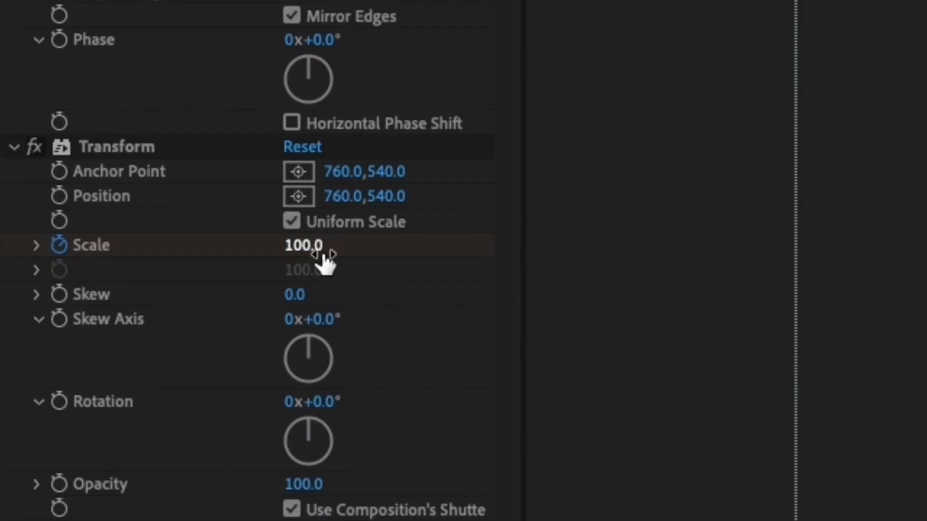
left_click(322, 256)
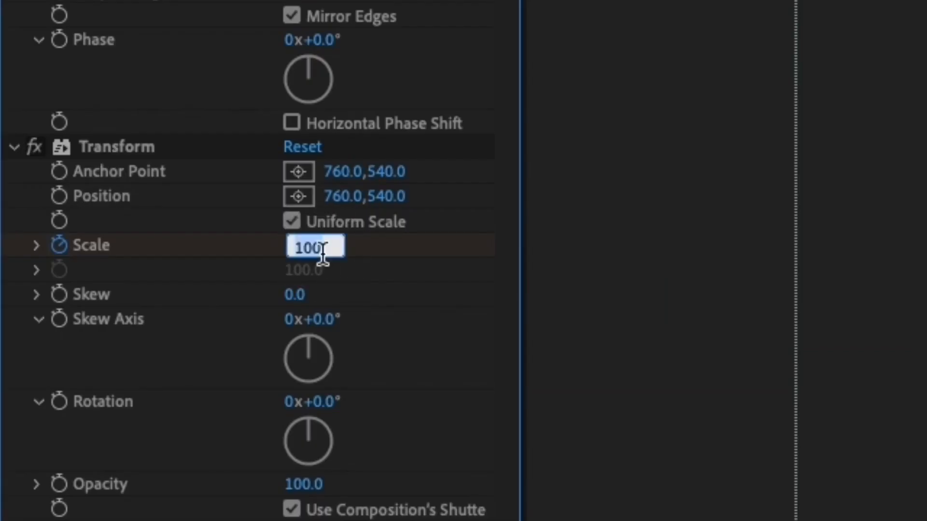
type("30")
key("Return")
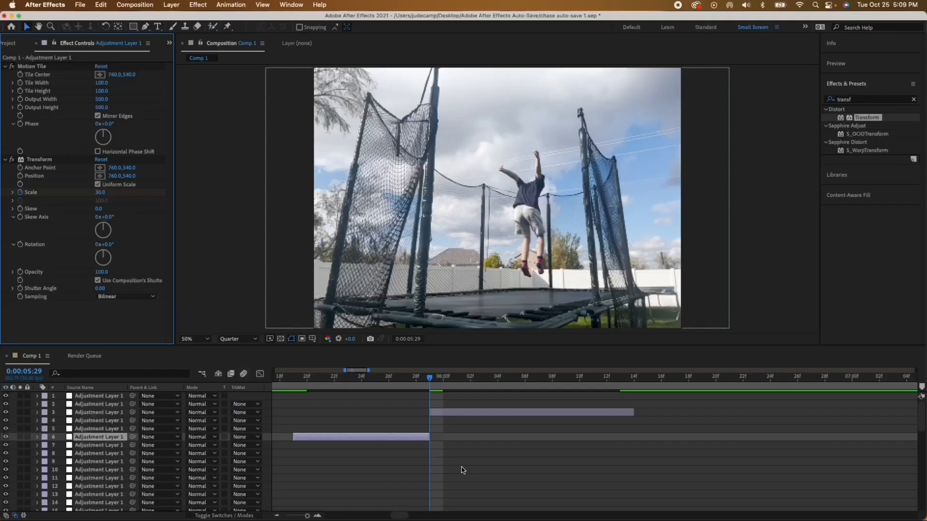
Step: Reveal the adjustment layer's keyframes and apply Easy Ease to both Transform Scale keyframes
key("u")
scroll(461, 470, "left", 5)
left_click_drag(407, 447, 553, 451)
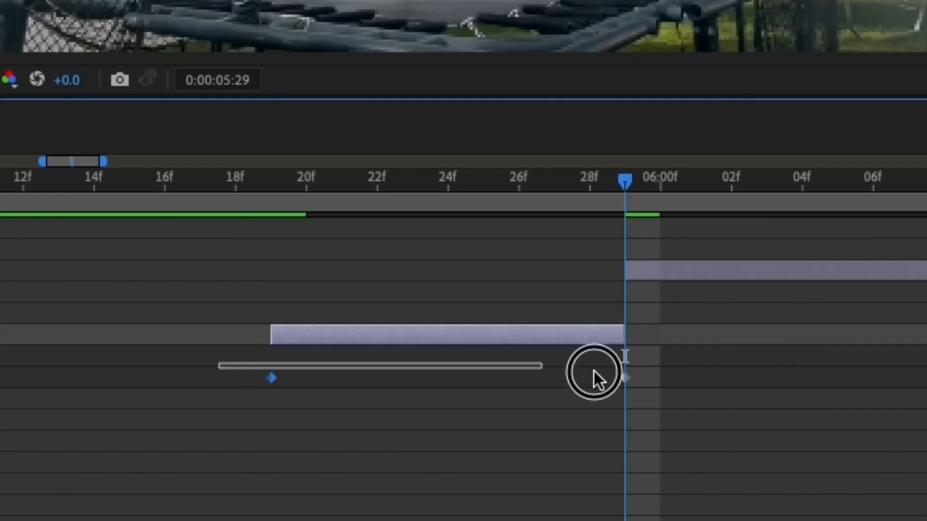
left_click_drag(594, 372, 700, 390)
key("F9")
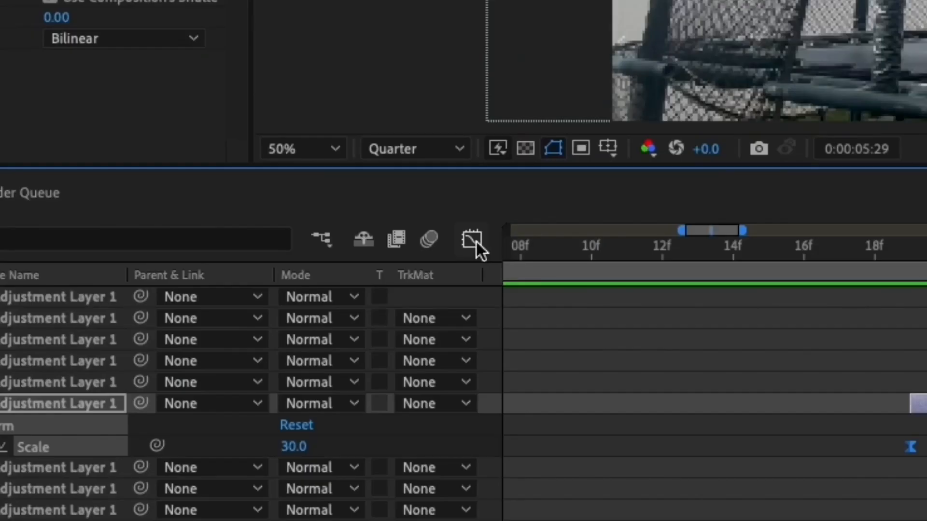
Step: Reshape the Transform Scale curve in the Graph Editor so it stays nearly level and drops steeply just before 0:00:05:29
left_click(474, 242)
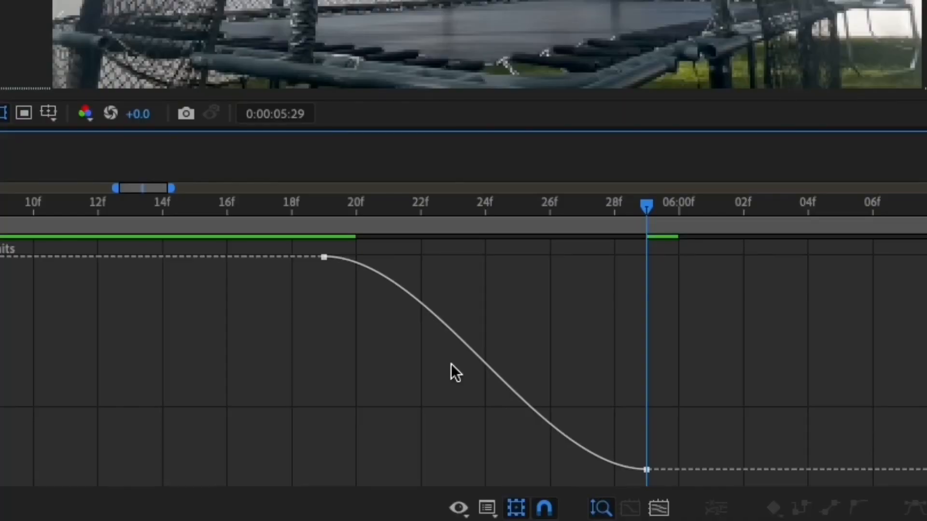
left_click(456, 336)
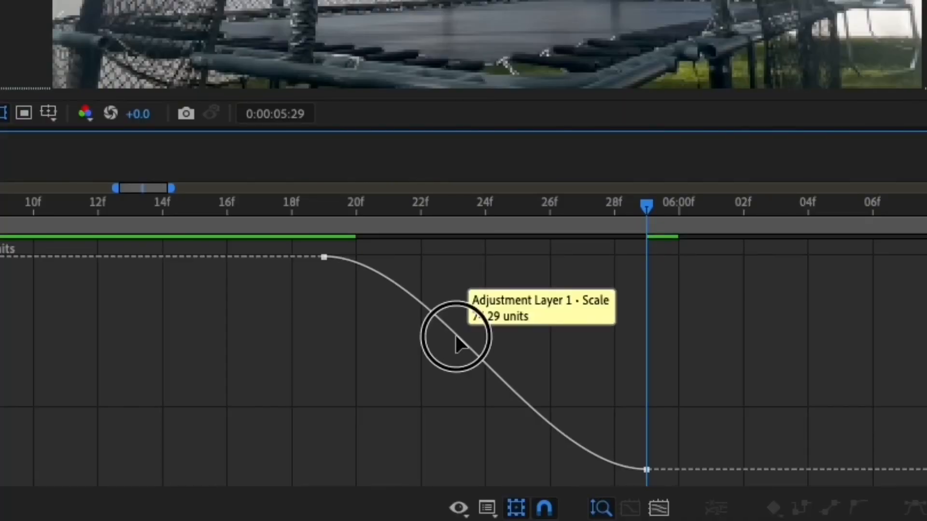
left_click_drag(456, 334, 908, 333)
left_click(908, 333)
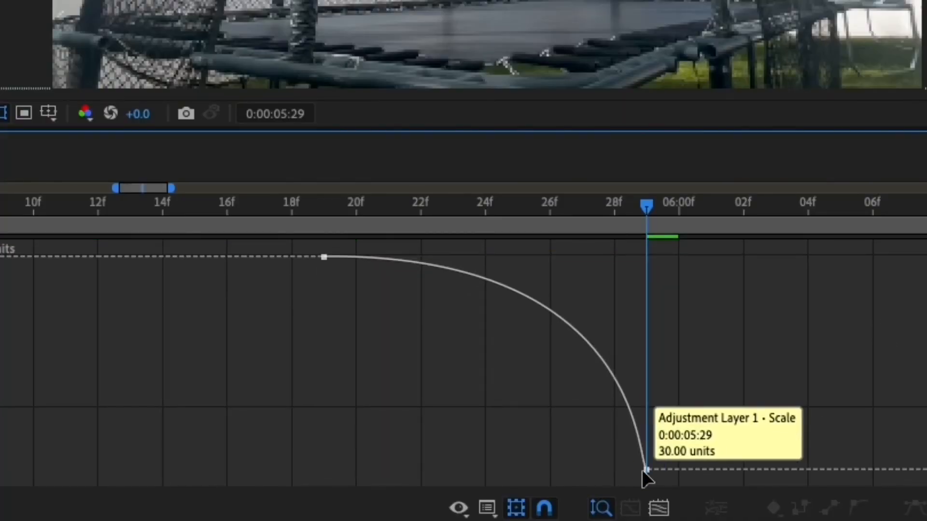
left_click_drag(646, 470, 675, 238)
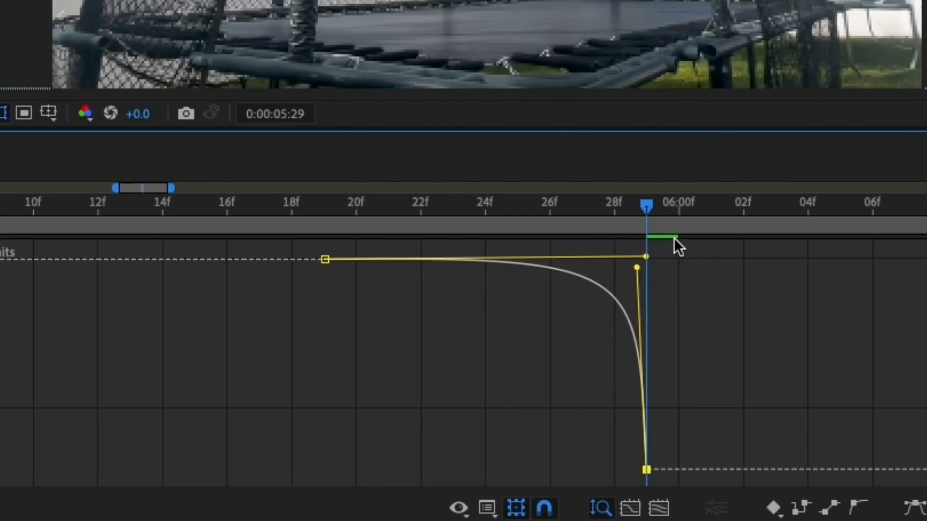
left_click_drag(517, 219, 633, 395)
Step: Add the CC Force Motion Blur effect below Transform on the adjustment layer
type("fo")
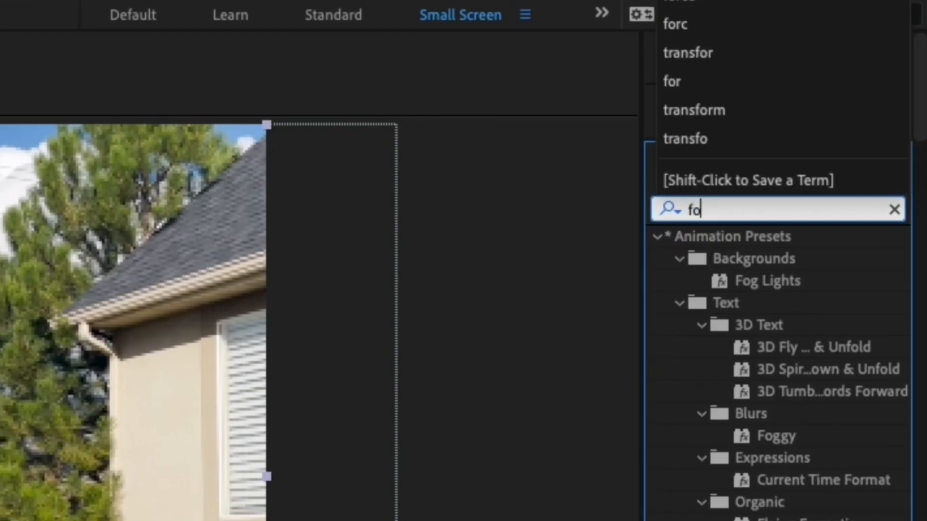
type("rce")
double_click(705, 261)
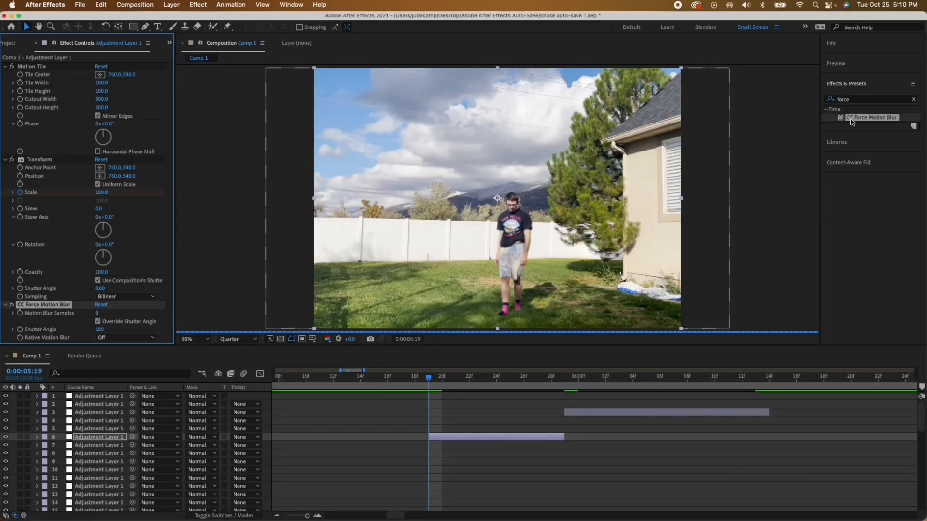
Step: Start keyframing CC Force Motion Blur's Shutter Angle at 0:00:05:19 with a value of 0
left_click(20, 329)
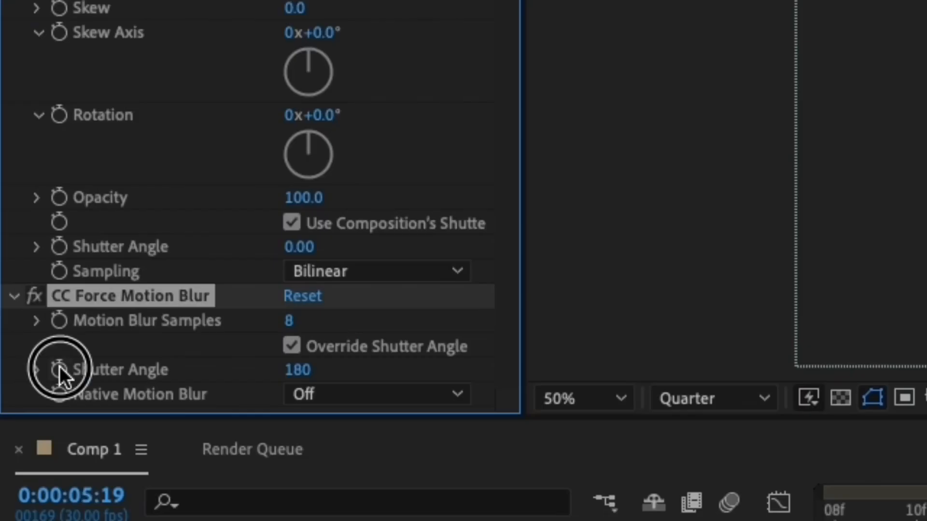
left_click(290, 370)
type("0")
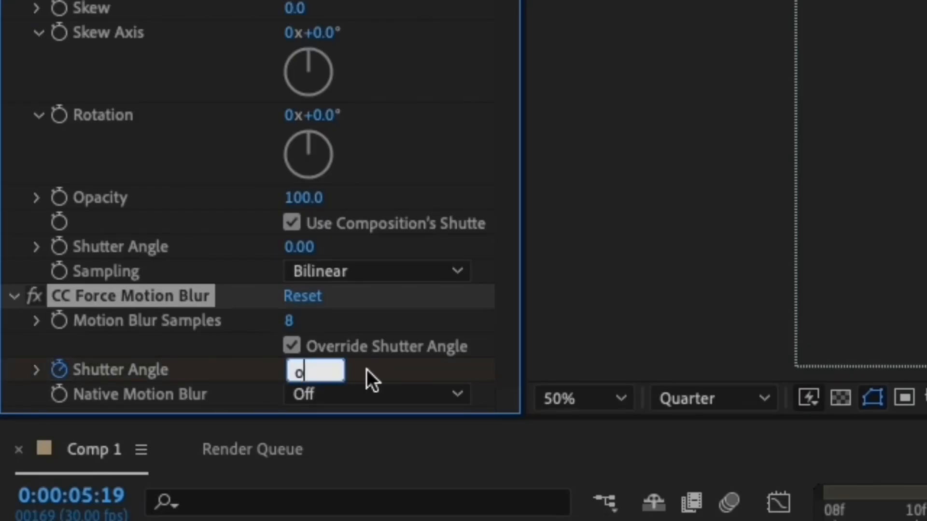
key("Return")
Step: Set CC Force Motion Blur's Shutter Angle to 50 at 0:00:05:28 on adjustment layer 6
left_click(290, 370)
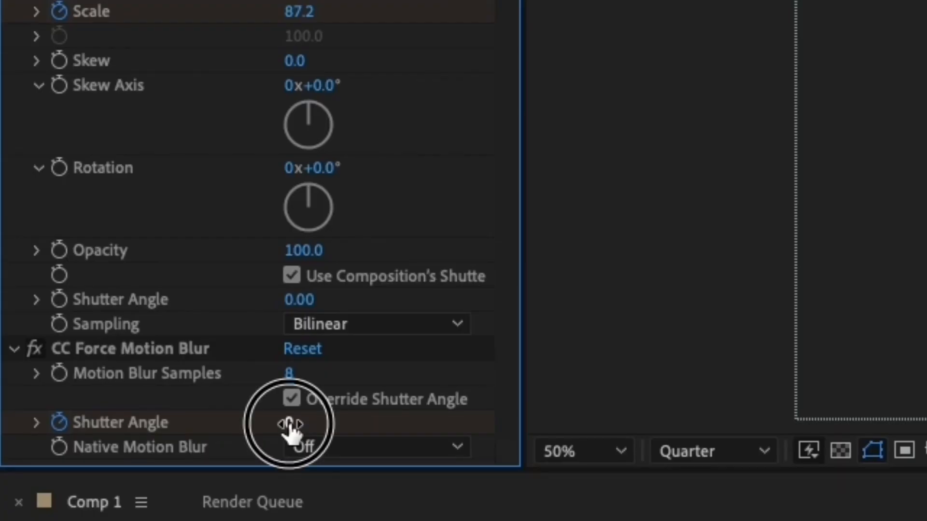
type("50")
key("Return")
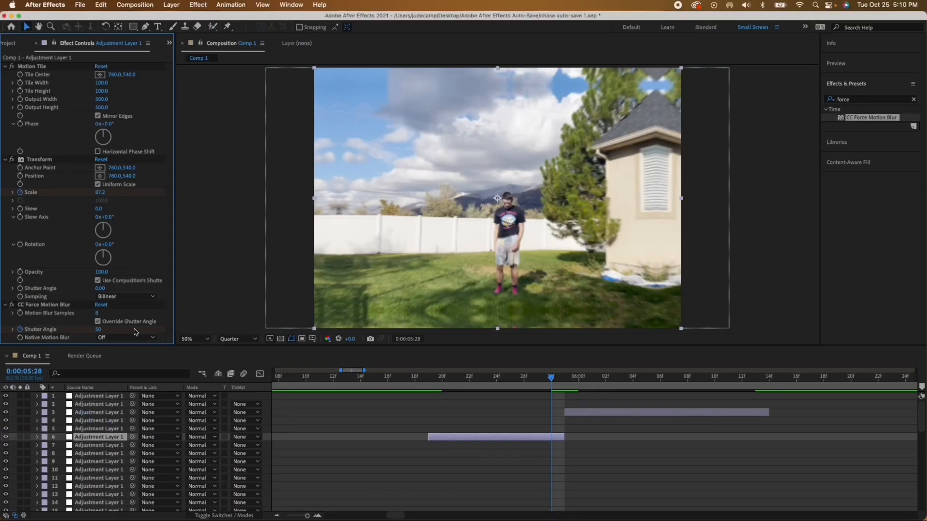
Step: Add the Transform effect to the adjustment layer that starts at 0:00:05:29, below its Motion Tile effect
left_click(496, 418)
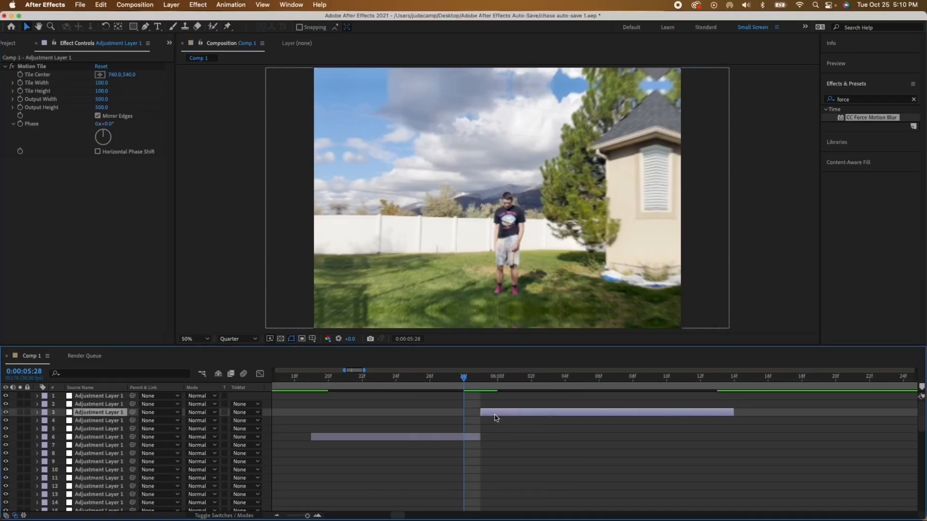
key("super+Right")
left_click_drag(853, 99, 806, 94)
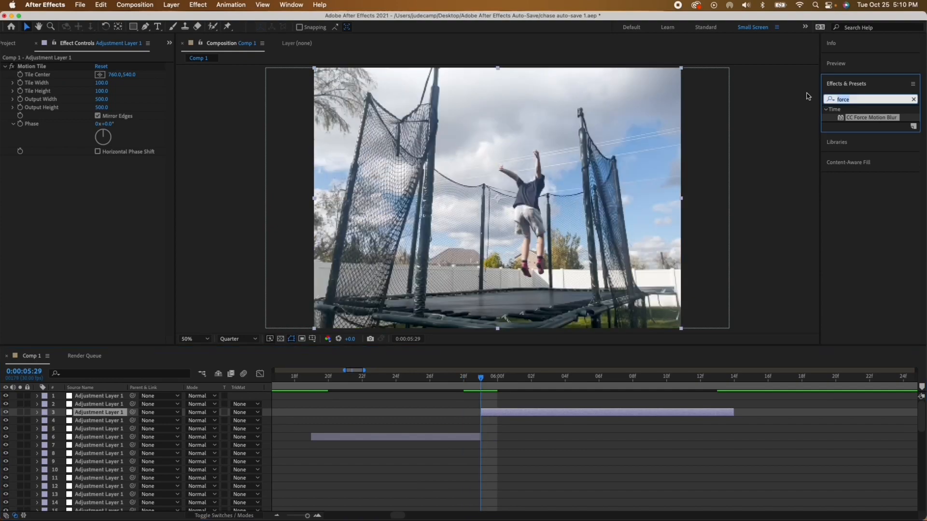
type("trans")
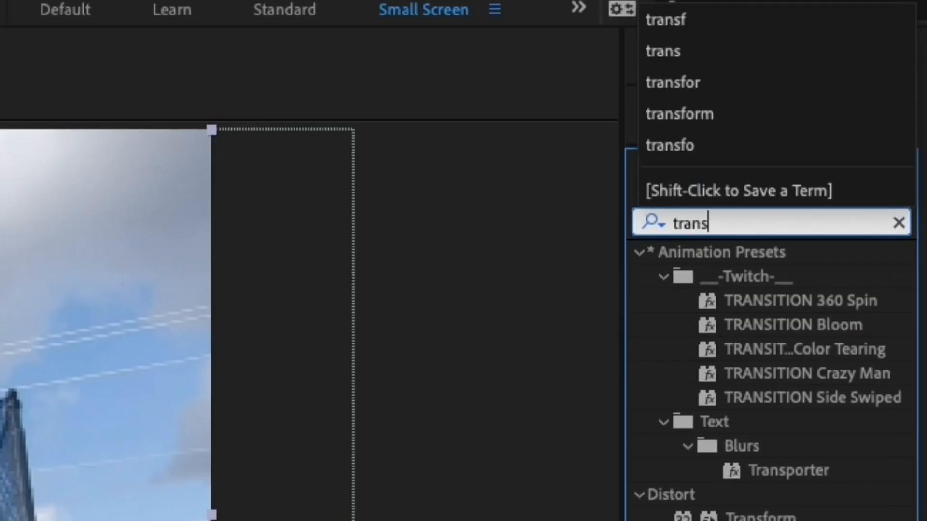
type("f")
double_click(770, 282)
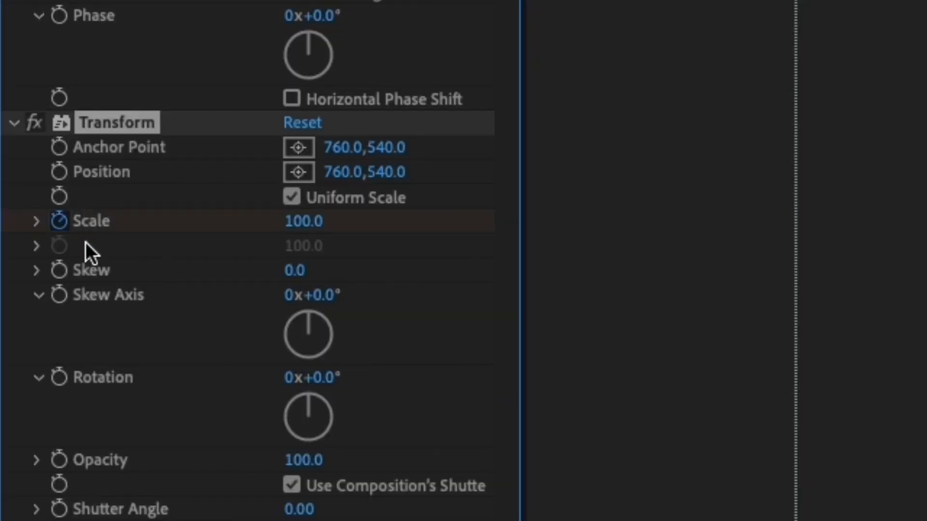
Step: Keyframe the Transform Scale of adjustment layer 3 at 500 on 0:00:05:29 and 100 on 0:00:06:13
left_click(313, 222)
type("5")
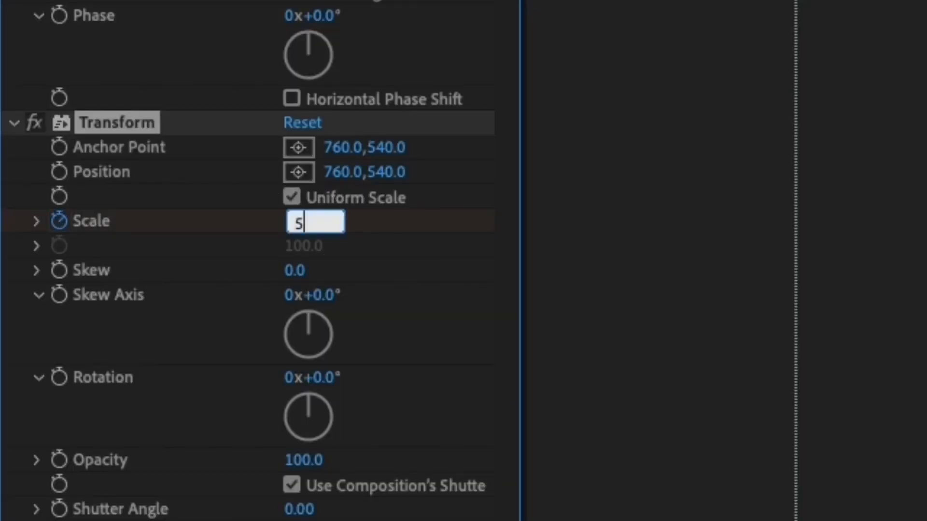
type("00")
key("Return")
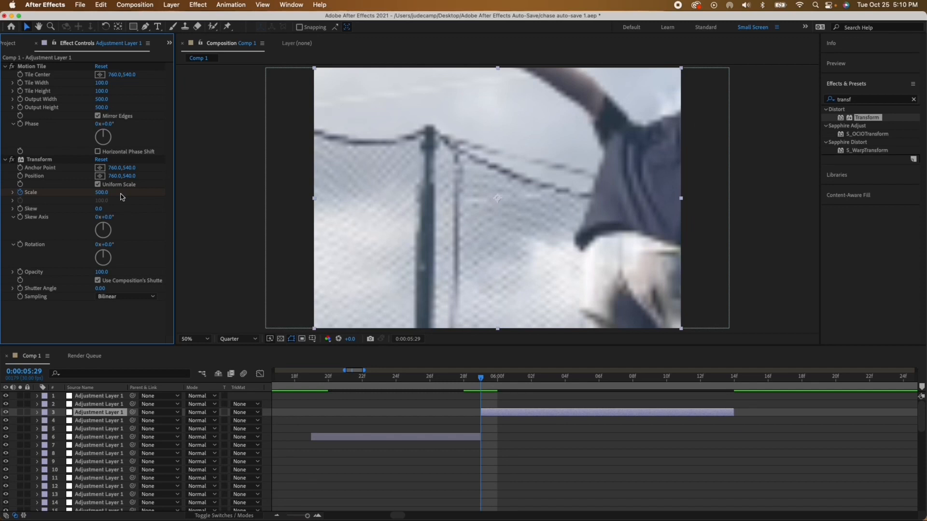
left_click(102, 193)
type("1")
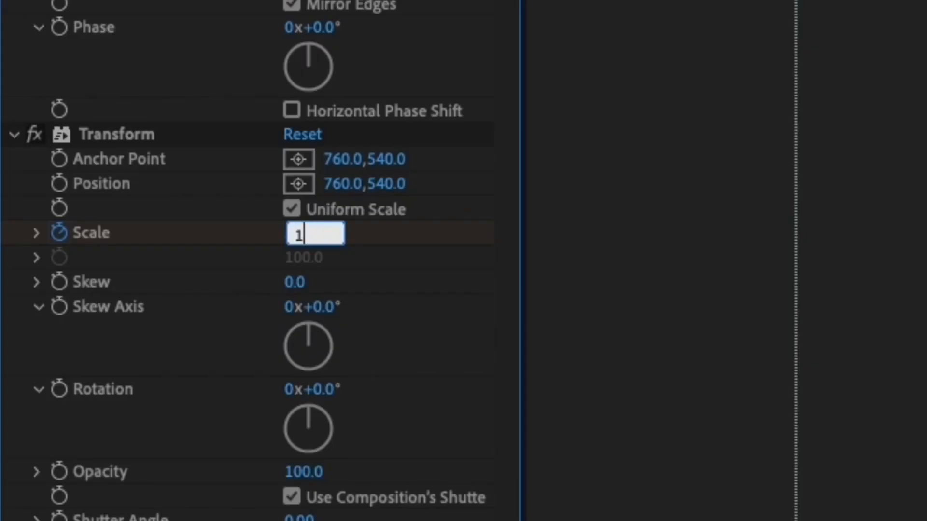
type("00")
key("Return")
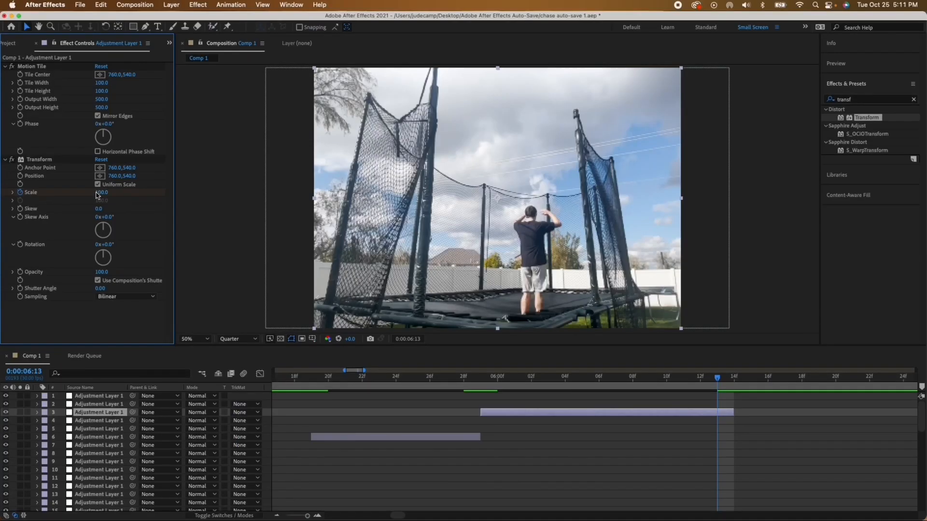
Step: Try a Transform Scale of 0 at 0:00:06:13 and undo it
left_click(295, 234)
type("0")
key("Return")
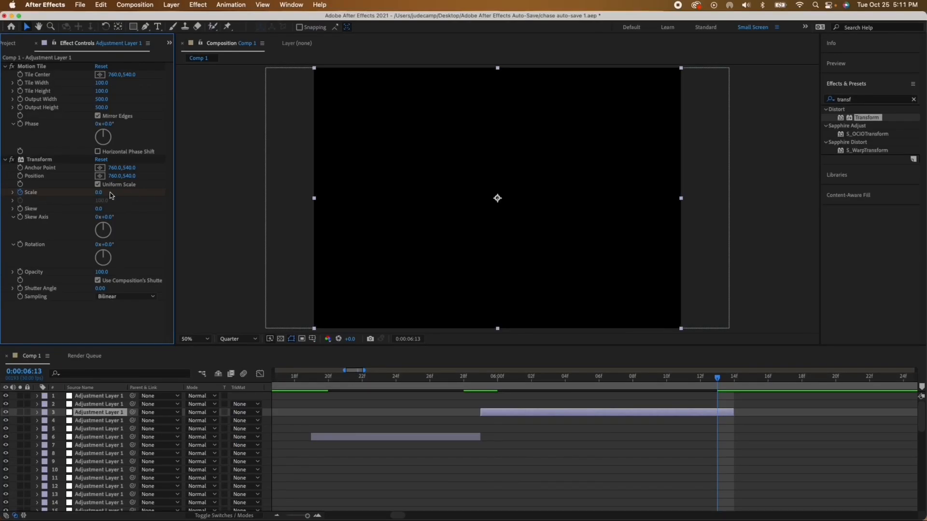
key("super+z")
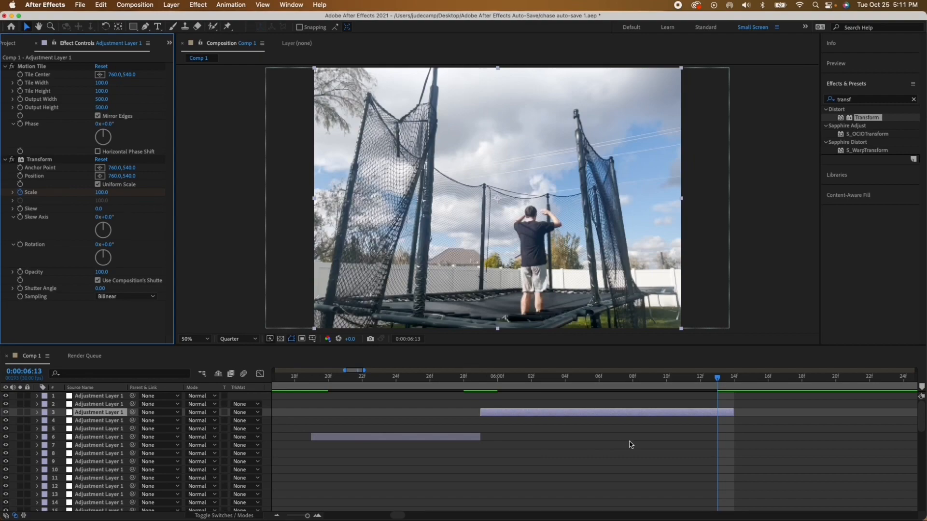
Step: Reshape layer 3's Transform Scale curve in the Graph Editor so it drops steeply after 0:00:05:29 and levels off towards 0:00:06:13
key("u")
left_click_drag(758, 424, 455, 435)
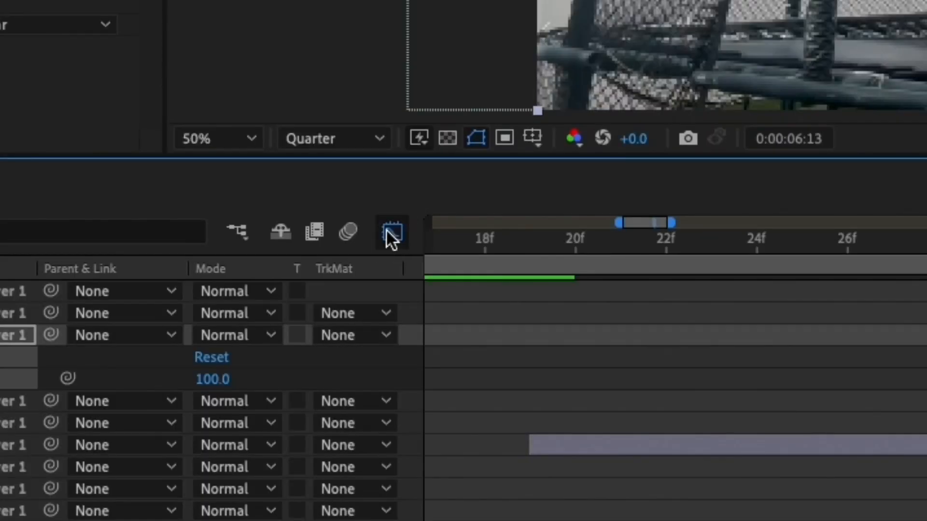
left_click(389, 233)
left_click_drag(617, 402, 174, 399)
left_click(91, 291)
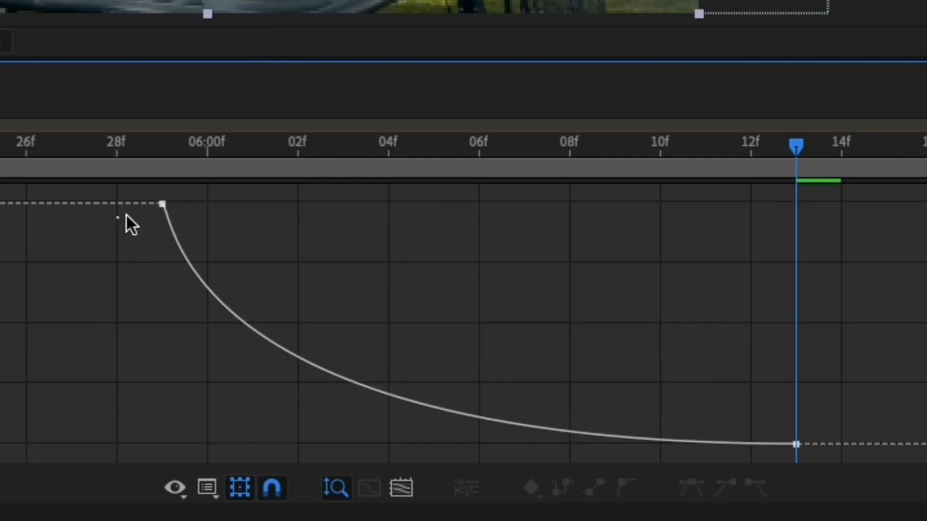
left_click_drag(164, 205, 114, 426)
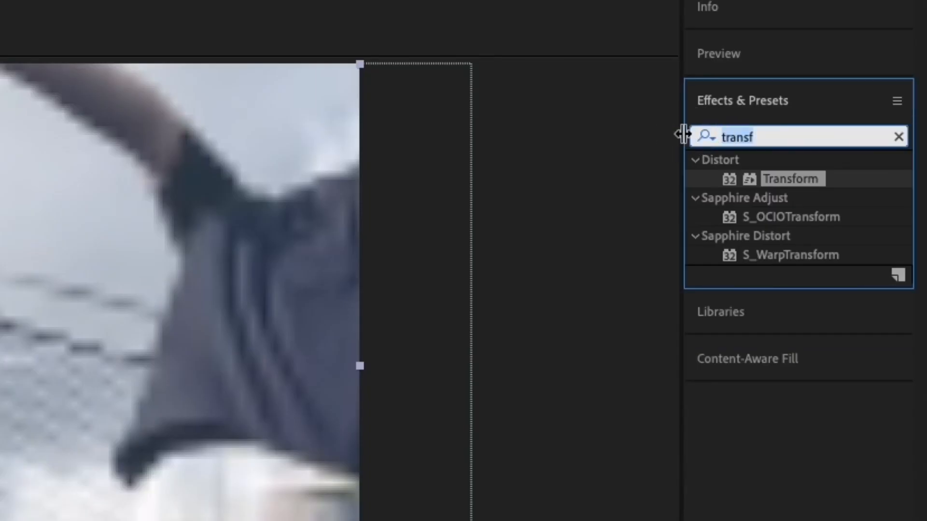
Step: Add the CC Force Motion Blur effect below Transform on adjustment layer 3
type("force")
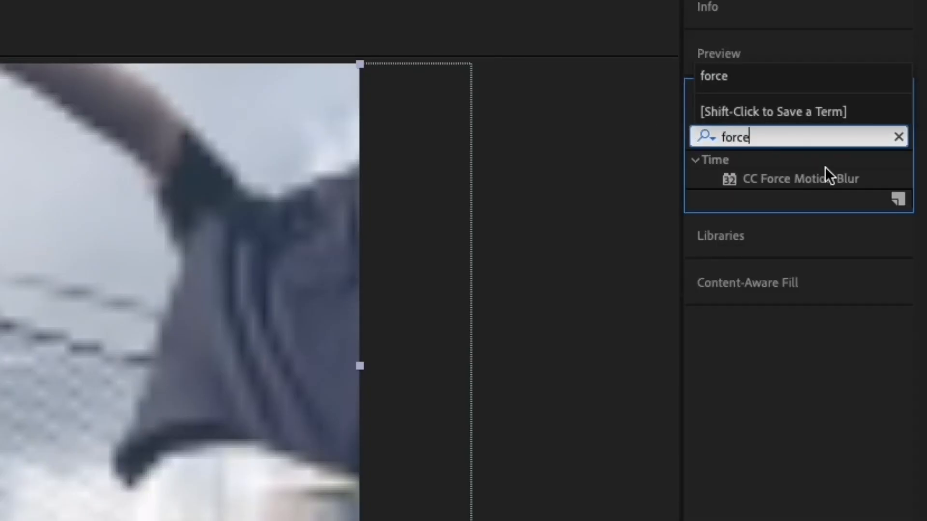
left_click(821, 170)
double_click(821, 172)
Step: Keyframe CC Force Motion Blur's Shutter Angle at 15 on 0:00:05:29 and 0 on 0:00:06:13
left_click(300, 347)
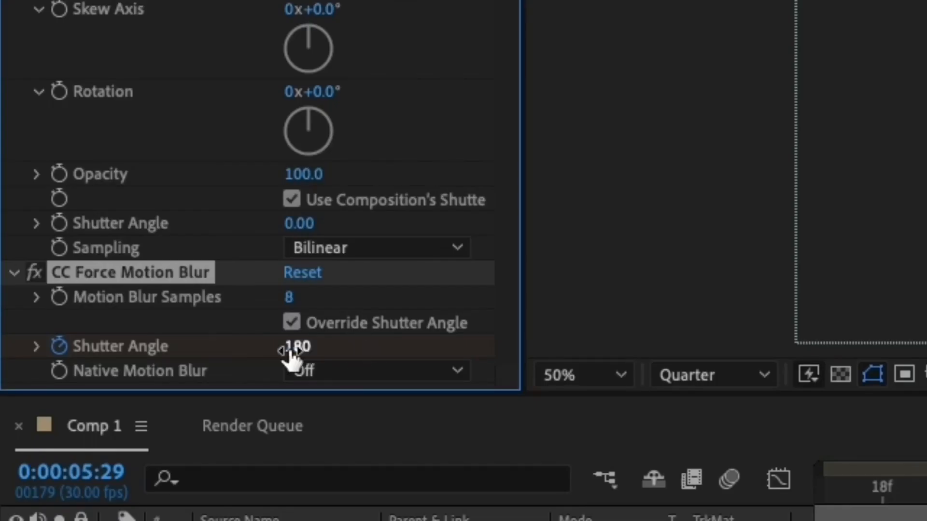
left_click(293, 347)
type("15")
key("Return")
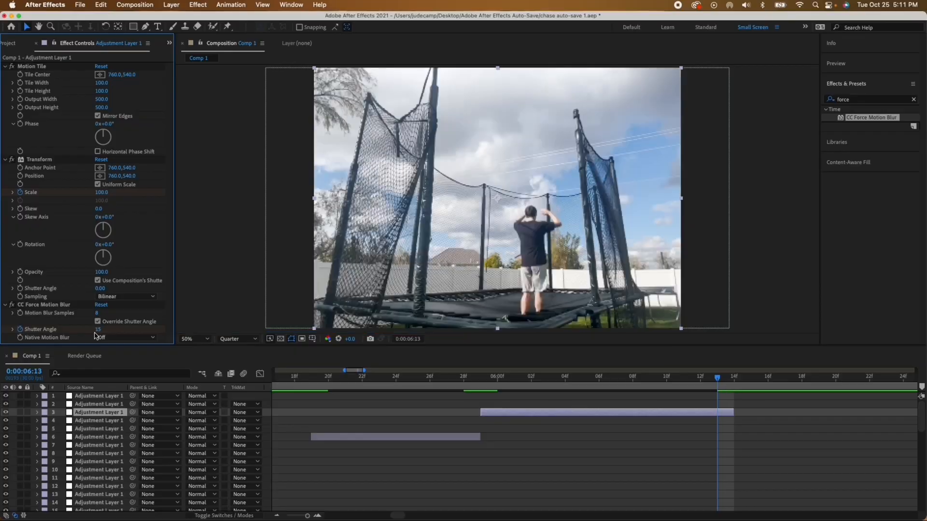
left_click(99, 329)
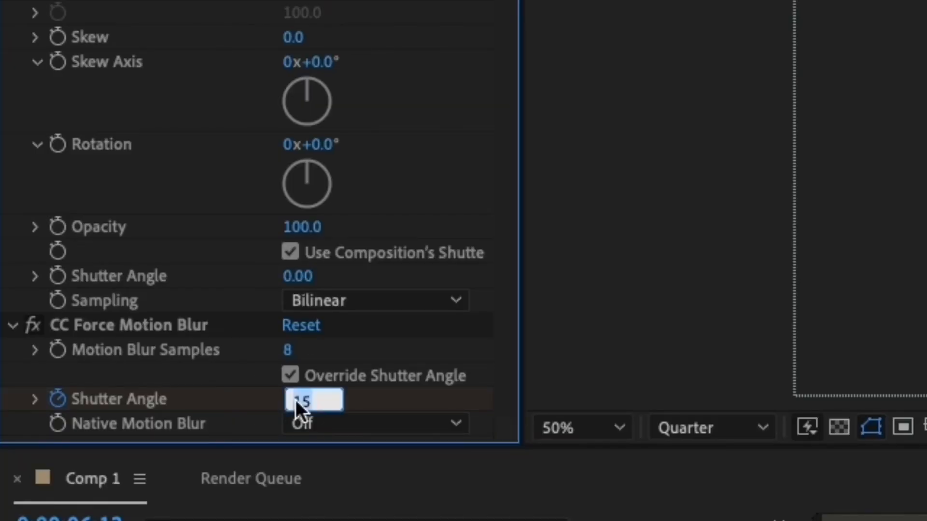
type("0")
key("Return")
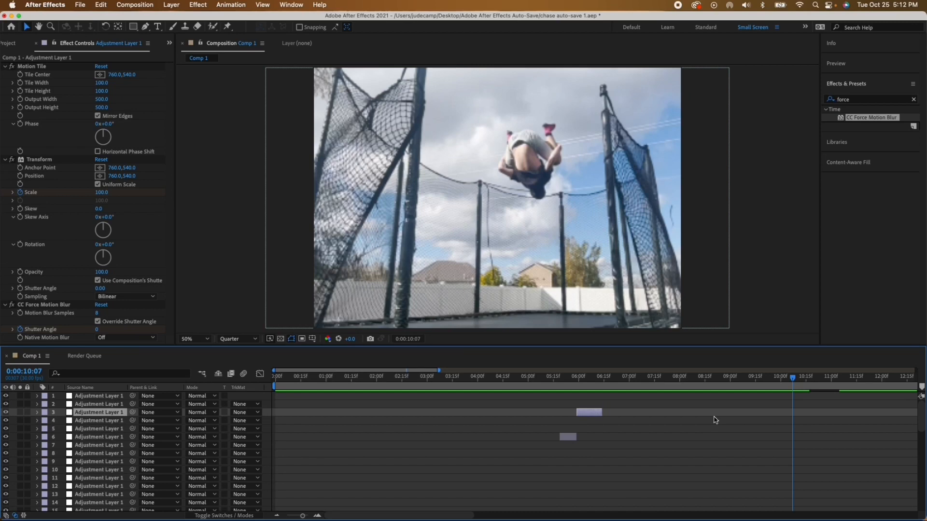
Step: Play back the trampoline flip section from 0:00:07:19
scroll(715, 419, "down", 8)
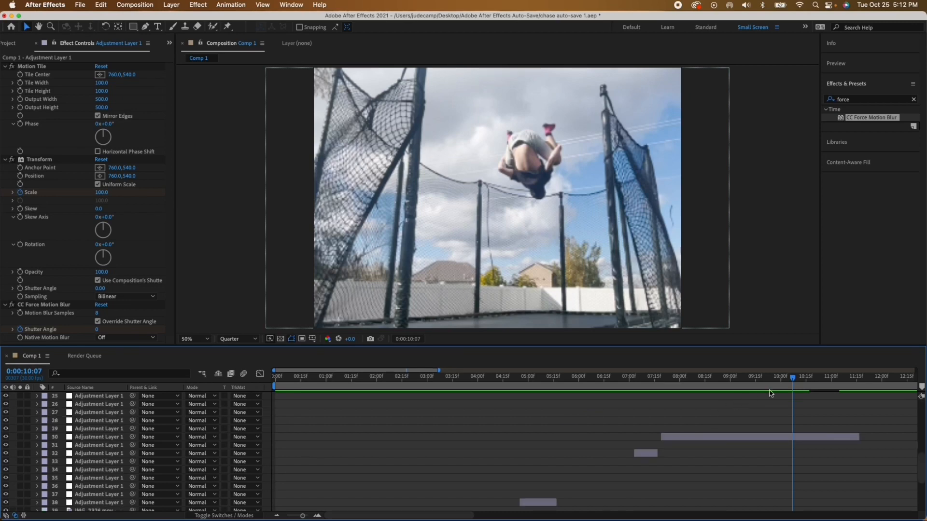
left_click_drag(792, 383, 661, 398)
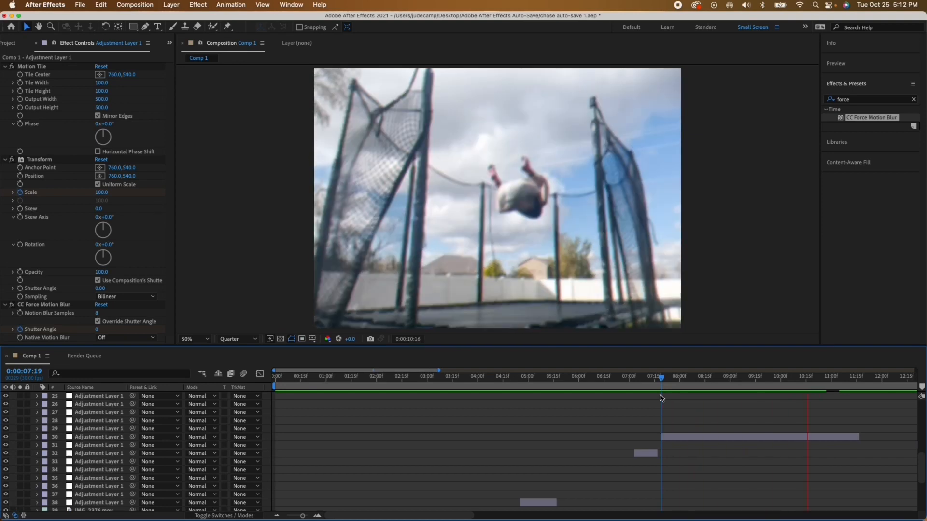
key("space")
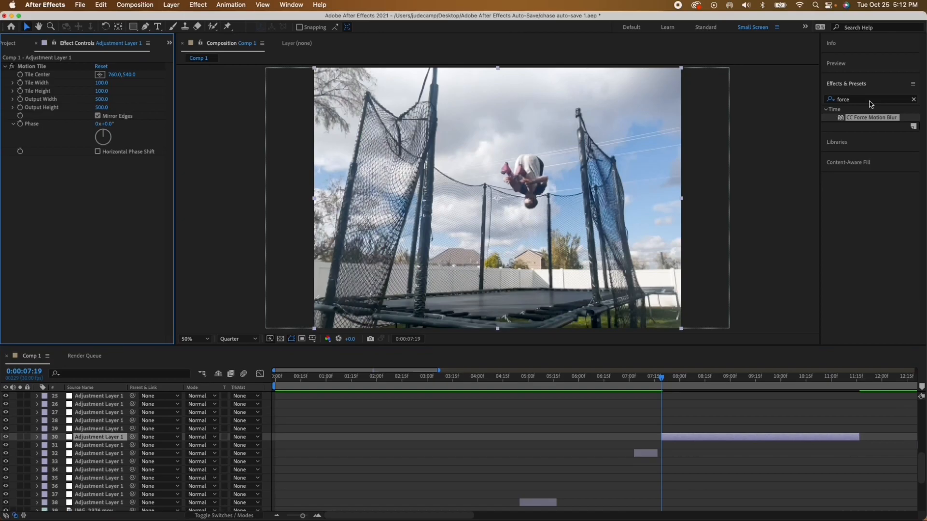
Step: Add the Transform effect to adjustment layer 30, which starts at 0:00:07:19
left_click_drag(871, 100, 804, 98)
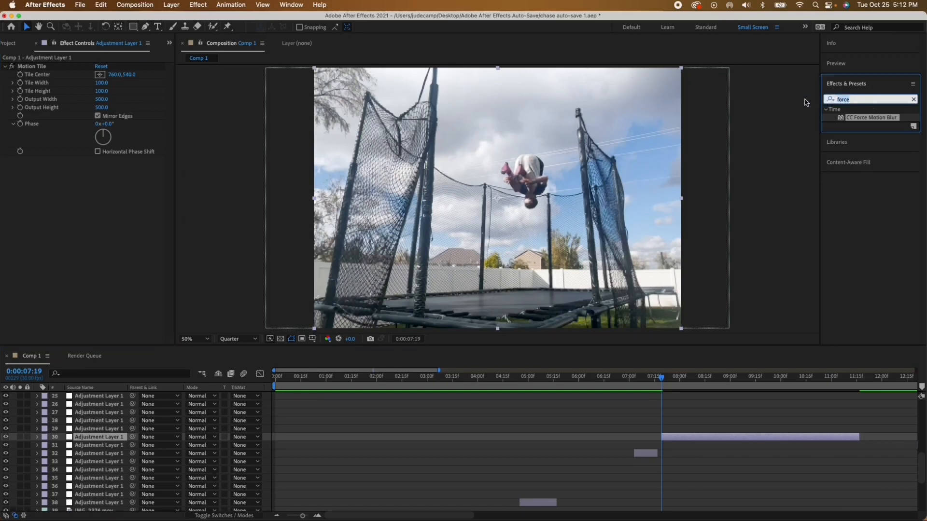
type("transf")
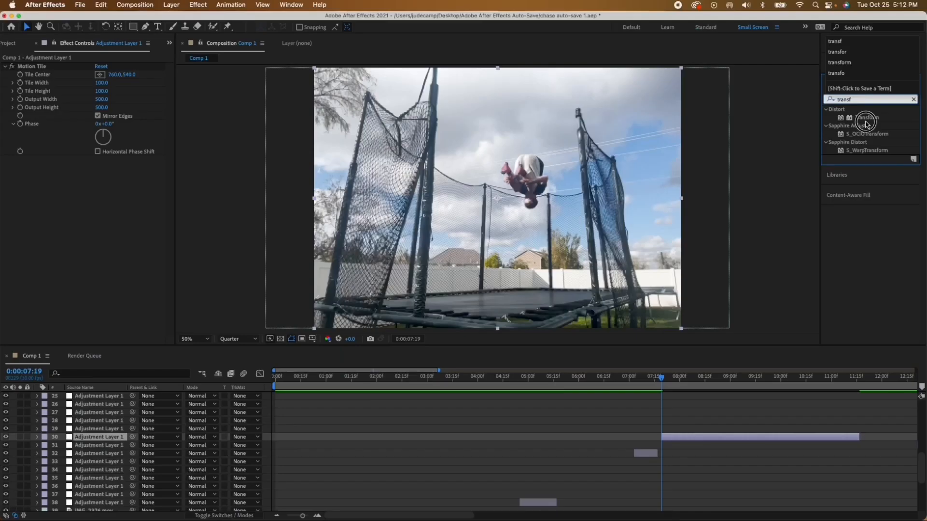
double_click(865, 118)
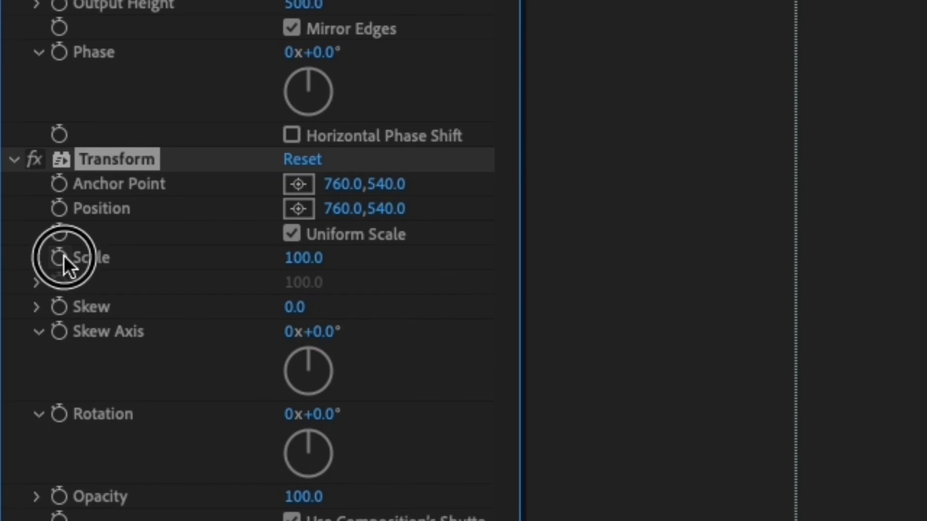
Step: Start keyframing layer 30's Transform Scale at 0:00:07:19 and set it to 125 at 0:00:08:11
left_click(60, 257)
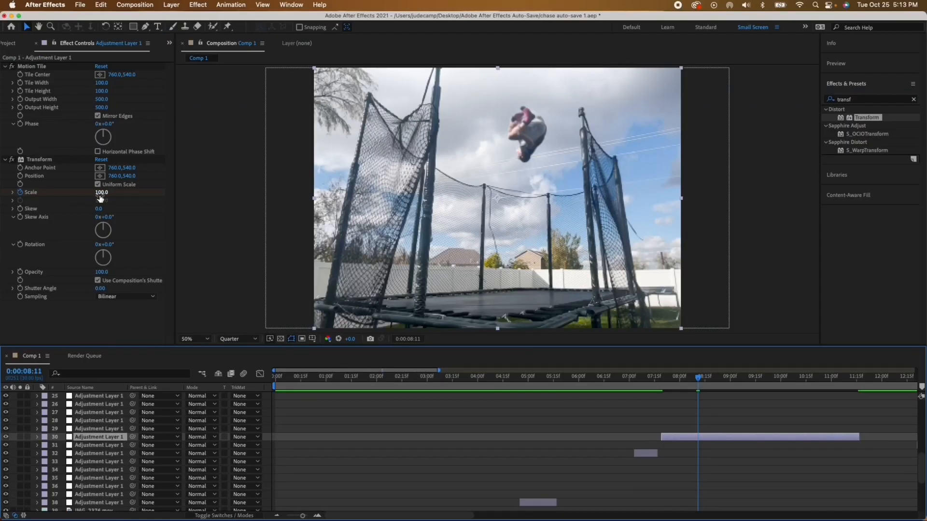
left_click(101, 193)
type("125")
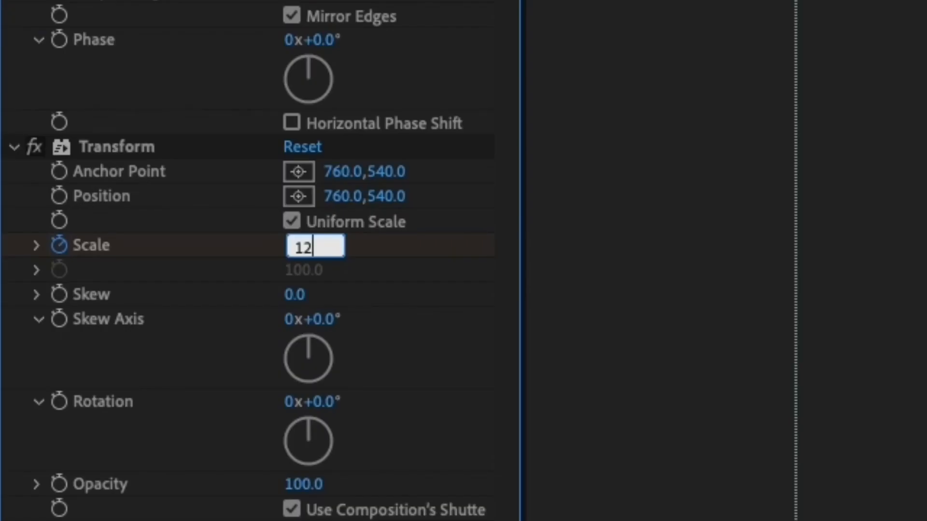
key("Return")
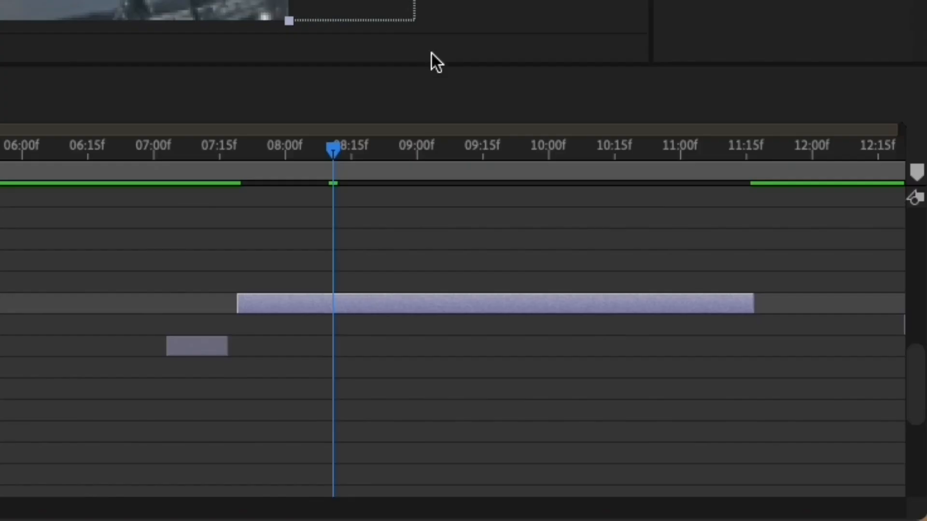
Step: Reveal layer 30's keyframes and apply Easy Ease to both Transform Scale keyframes
key("u")
left_click_drag(398, 340, 220, 359)
key("F9")
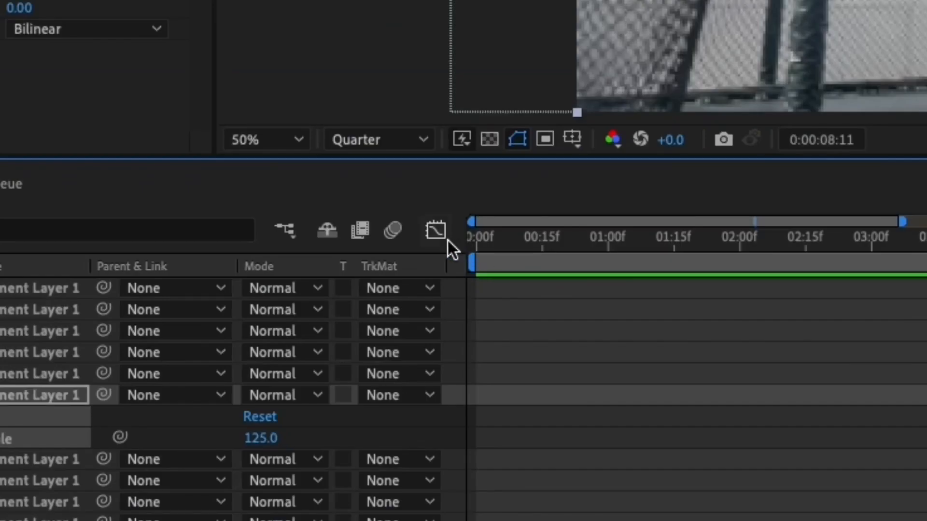
Step: Reshape layer 30's Transform Scale curve in the Graph Editor to rise slowly from 0:00:07:19 and steeply into 0:00:08:11, undoing the last adjustment
left_click(436, 231)
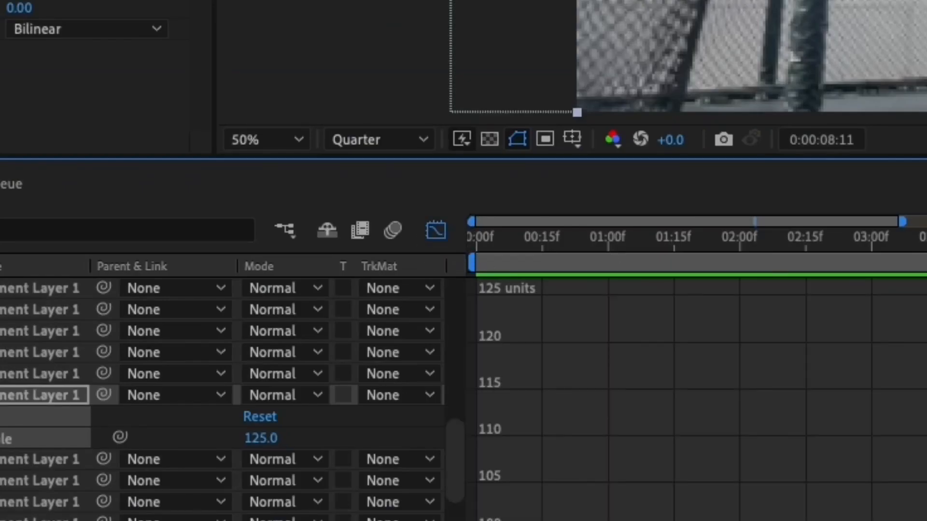
left_click(414, 366)
left_click_drag(281, 354, 280, 354)
left_click(236, 361)
left_click_drag(390, 375, 589, 378)
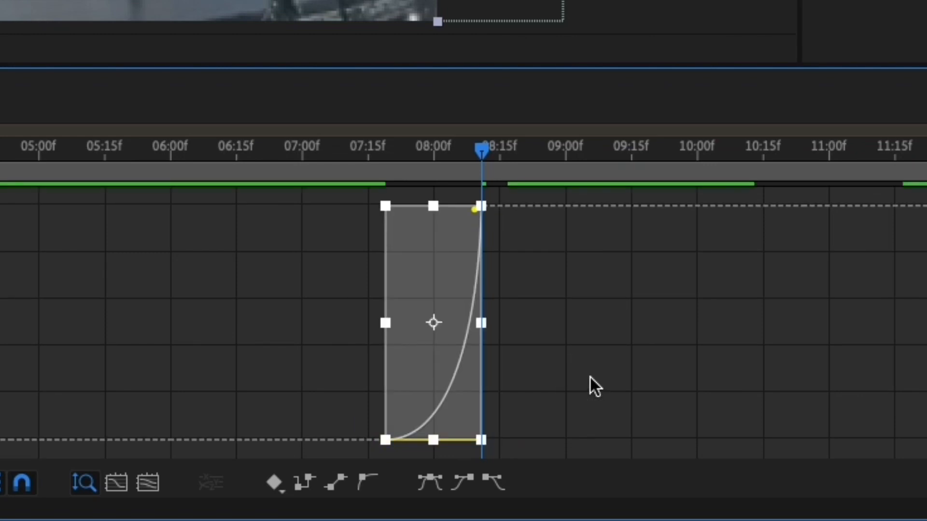
key("super+z")
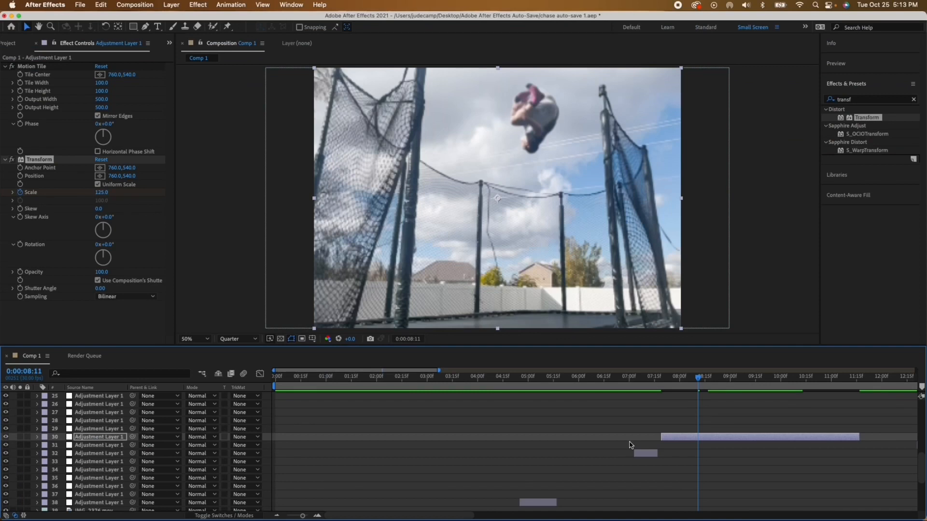
Step: Add a Transform Scale keyframe on adjustment layer 30 at 0:00:10:13, holding the value there
scroll(565, 444, "up", 1)
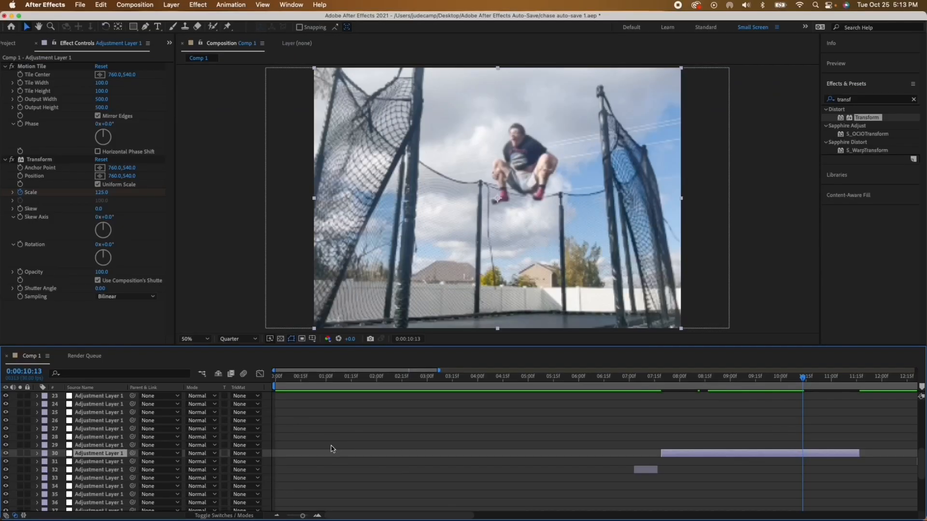
key("u")
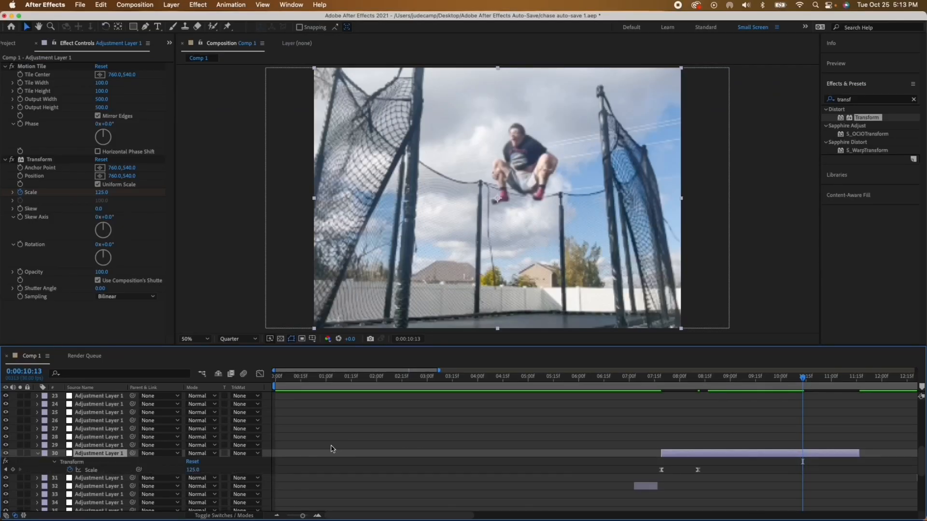
left_click(92, 470)
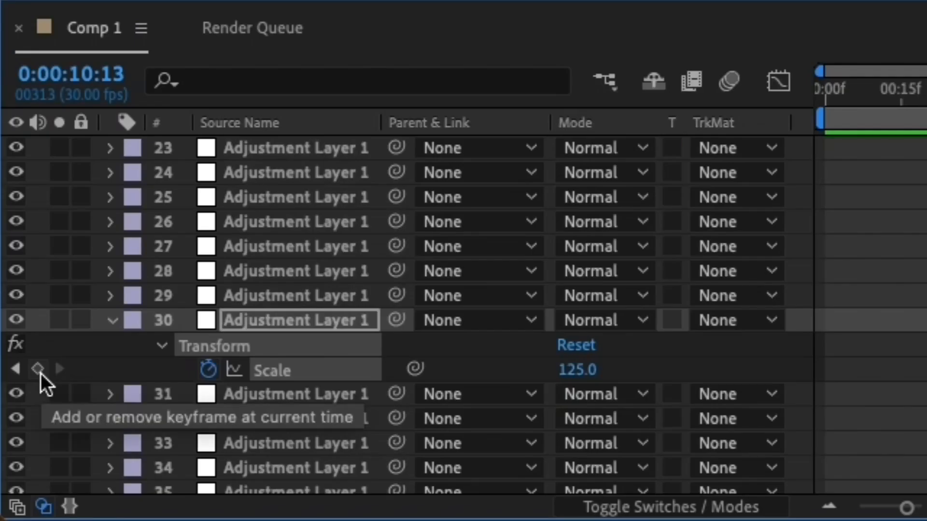
left_click(40, 371)
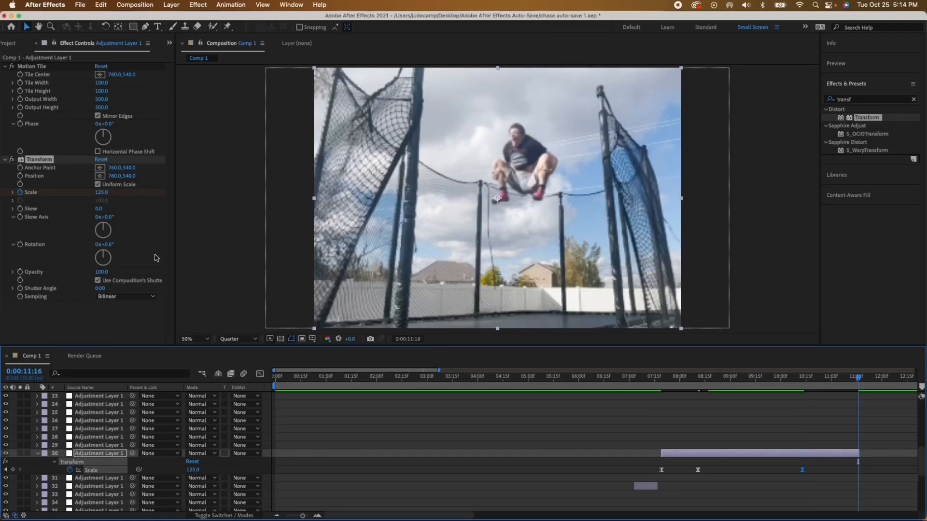
Step: Set layer 30's Transform Scale to 100 at 0:00:11:16
left_click(102, 192)
type("10")
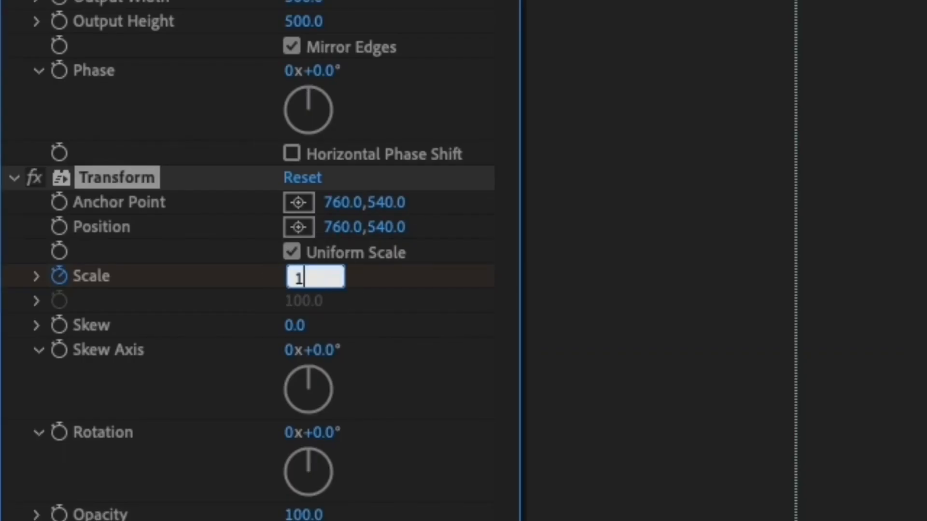
type("0")
left_click(408, 296)
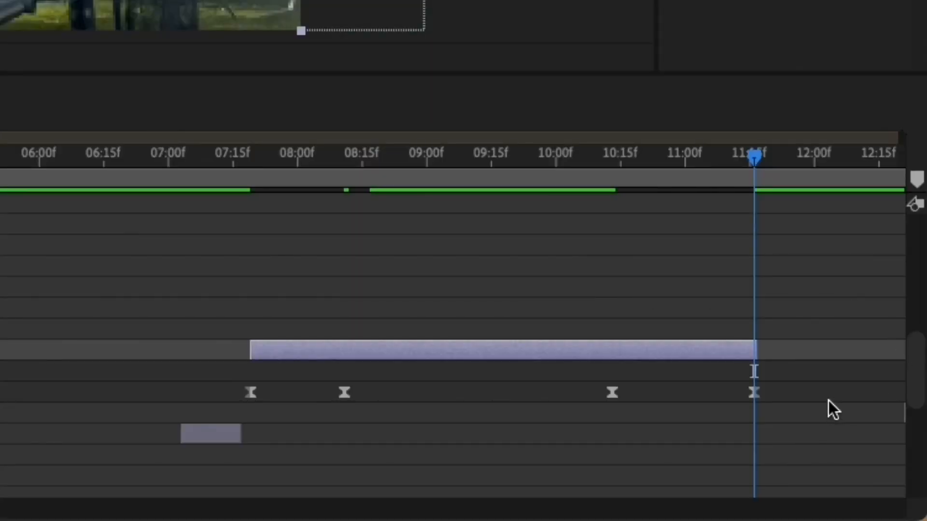
Step: Reshape layer 30's Scale curve in the Graph Editor to fall steeply from 0:00:10:13 and settle slowly into 0:00:11:16
left_click_drag(823, 390, 537, 409)
left_click_drag(537, 410, 536, 409)
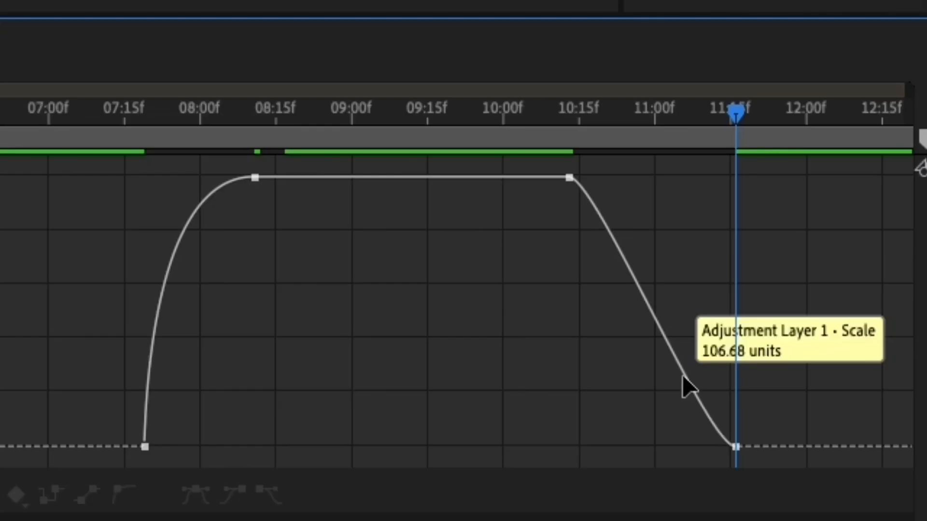
left_click_drag(682, 375, 473, 375)
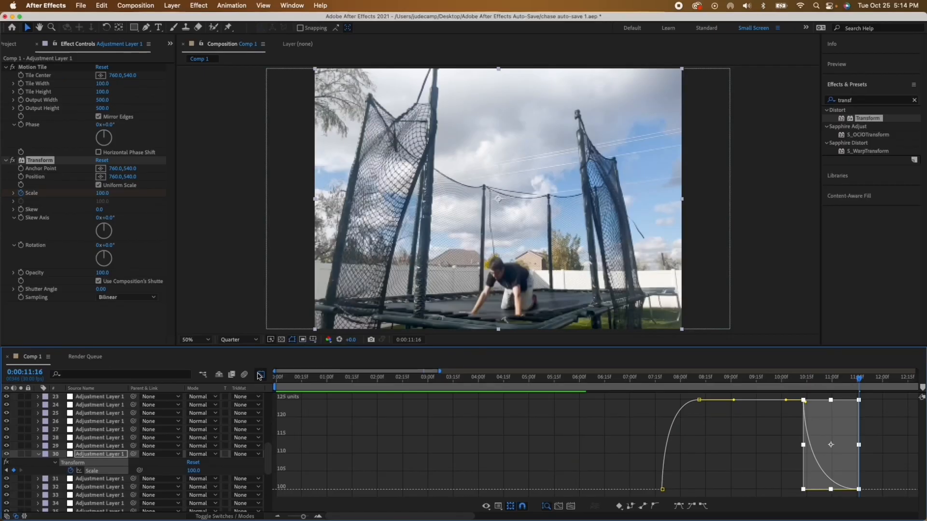
key("shift+F3")
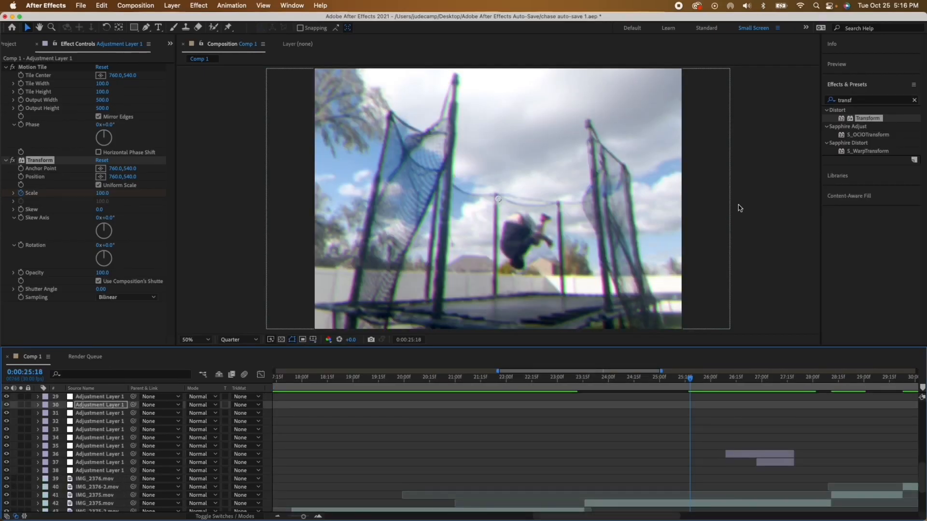
Step: Play back the section from 0:00:25:18 and check where adjustment layers 36 and 37 start
key("space")
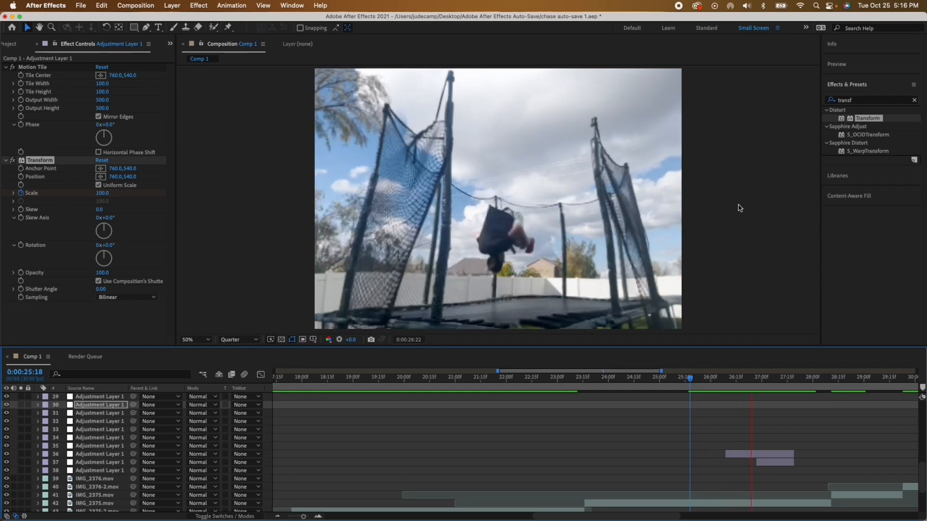
key("space")
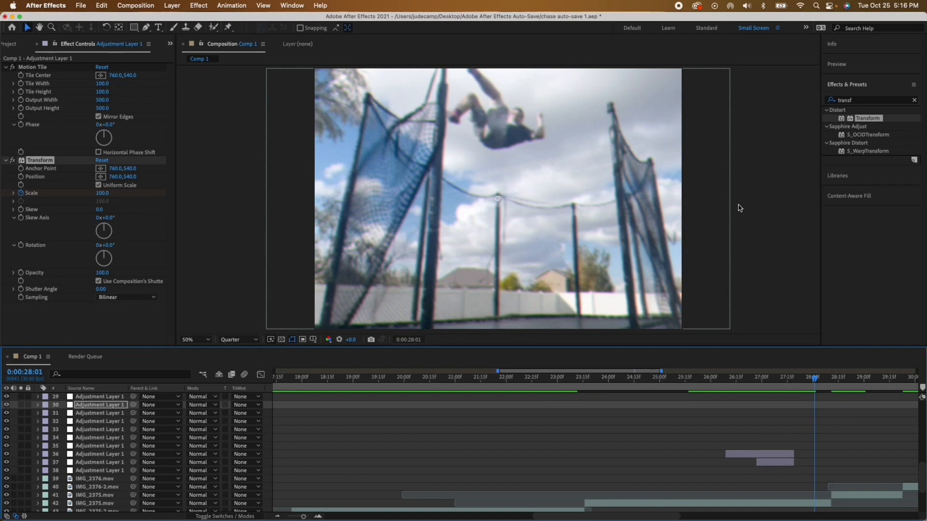
left_click(759, 462)
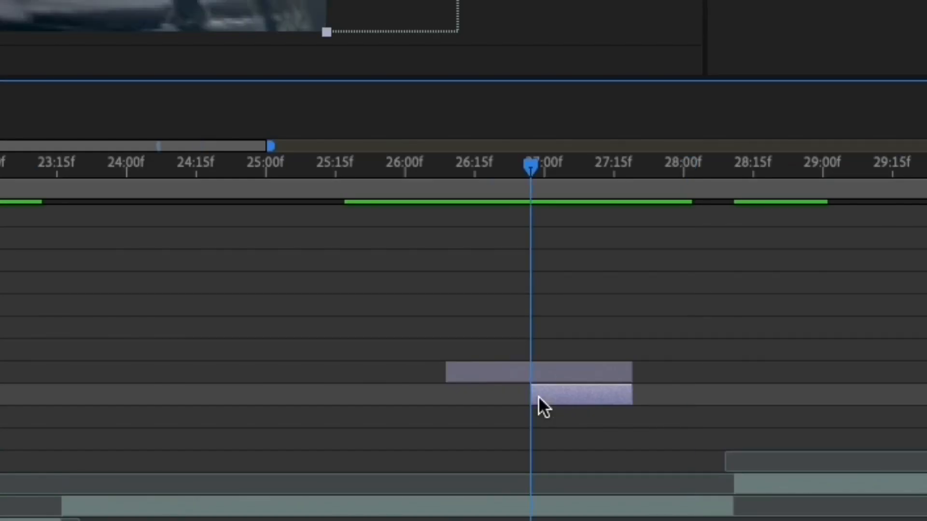
left_click(532, 377)
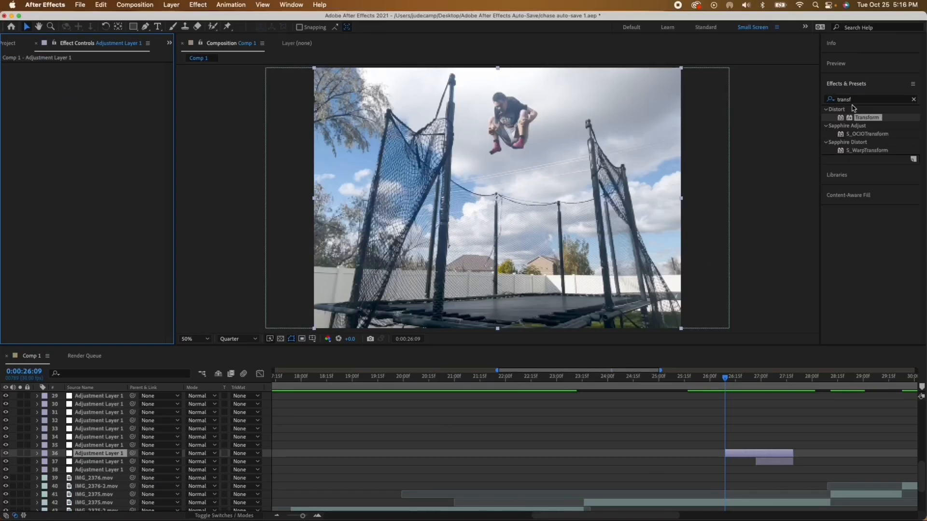
Step: Apply Optics Compensation to adjustment layer 36 with Reverse Lens Distortion enabled and FOV Orientation set to Vertical
left_click(861, 101)
type("optics")
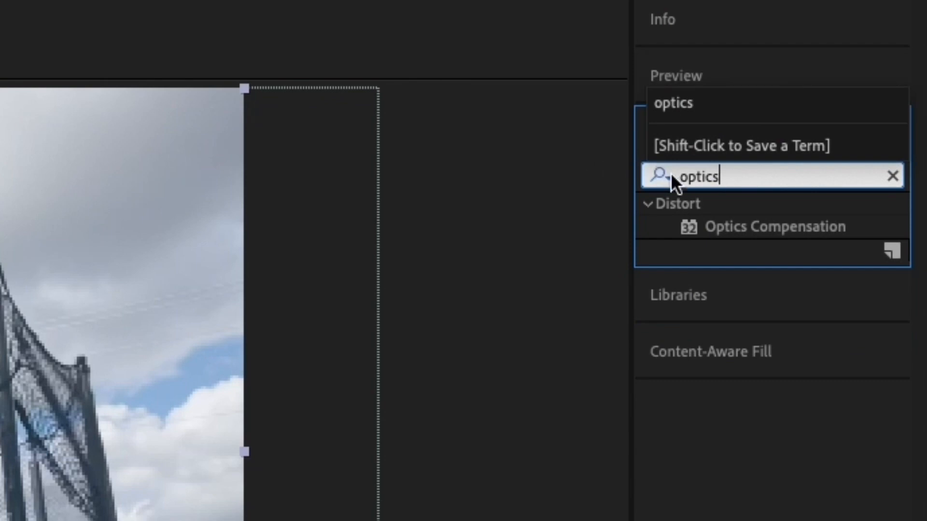
double_click(778, 227)
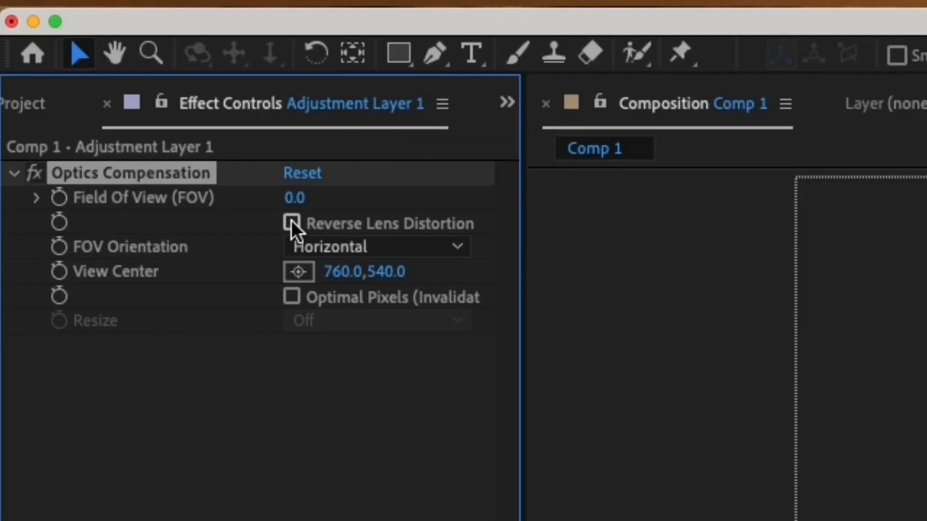
left_click(291, 222)
left_click(327, 249)
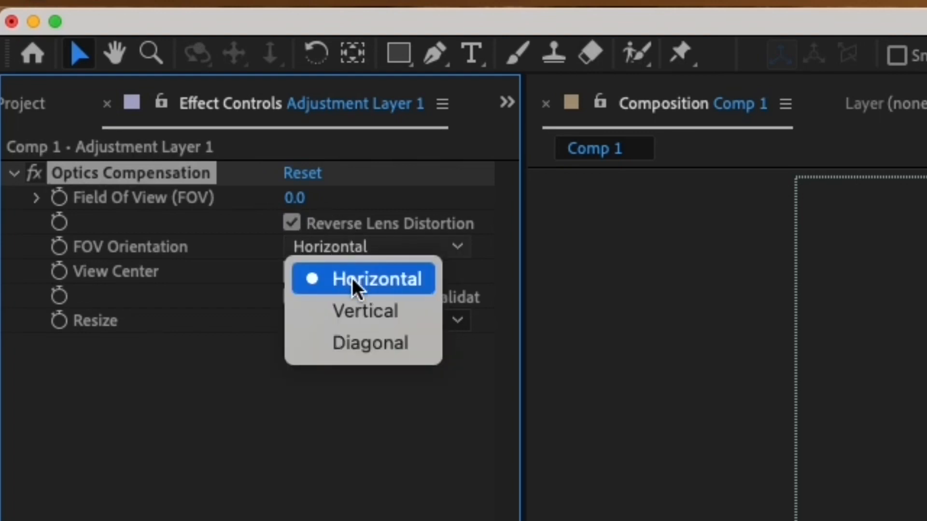
left_click(360, 310)
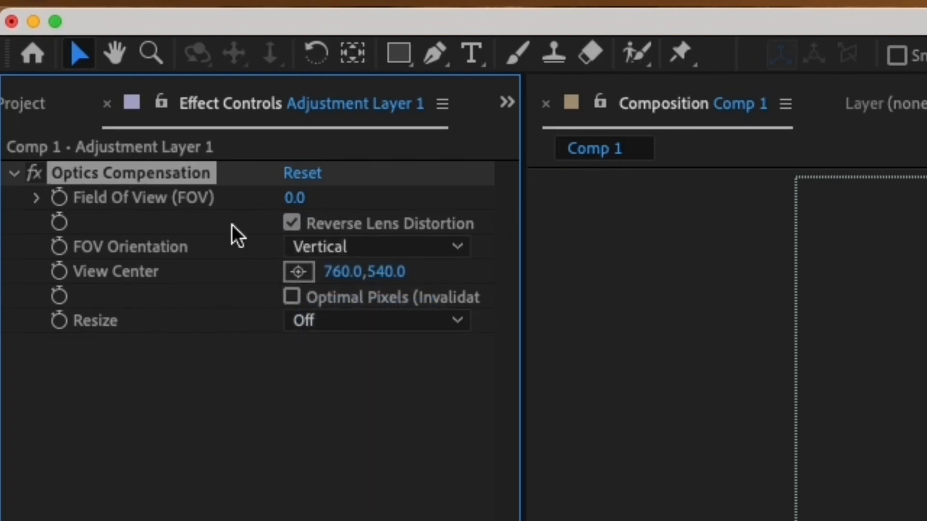
Step: Start keyframing layer 36's Field Of View at 0:00:26:09 and set it to 80 at 0:00:26:29, keeping Reverse Lens Distortion enabled
left_click(60, 197)
left_click_drag(754, 378, 760, 399)
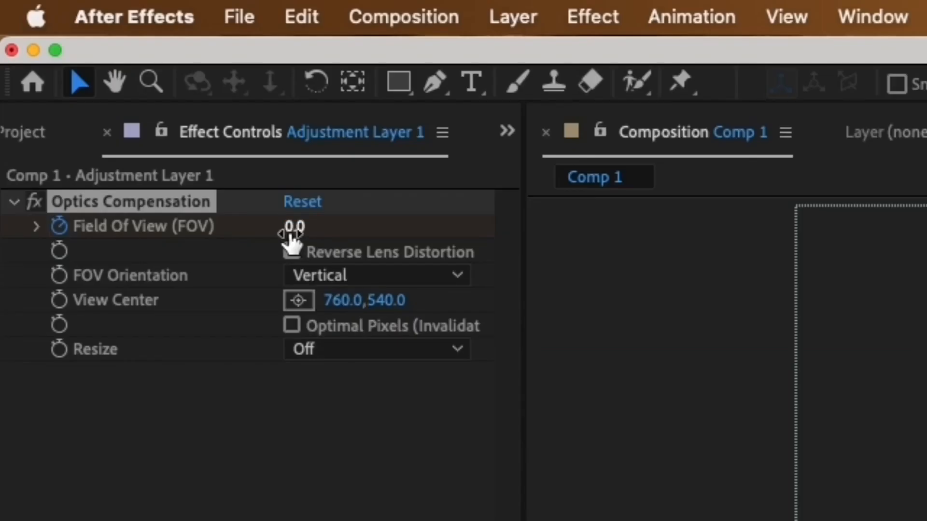
left_click(291, 227)
type("80")
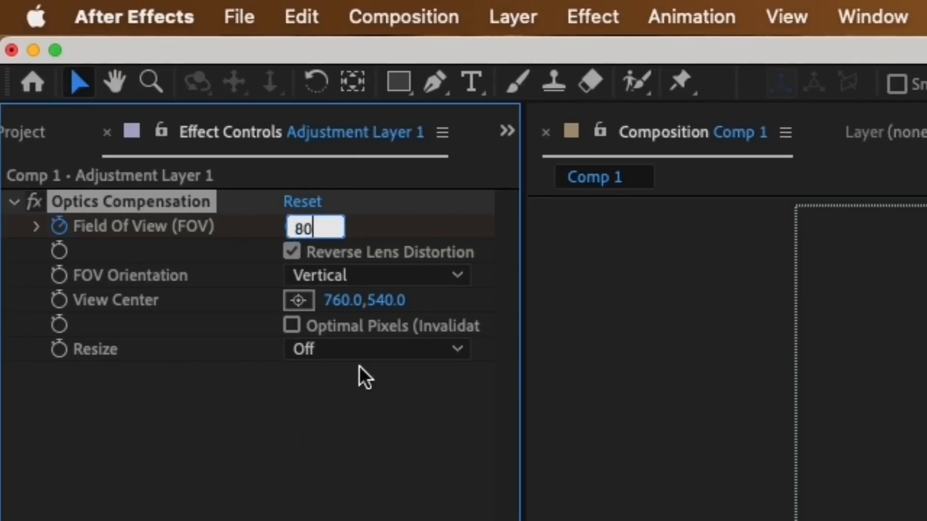
left_click(395, 241)
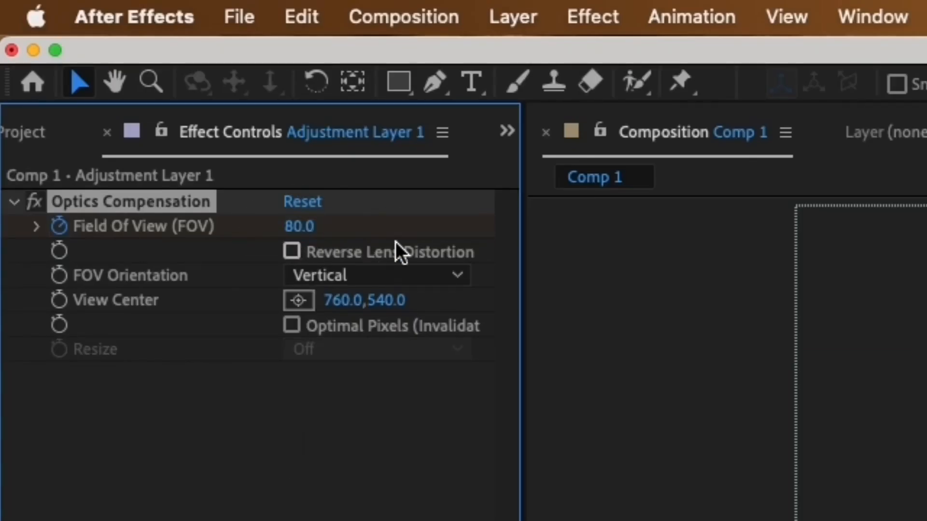
left_click(293, 252)
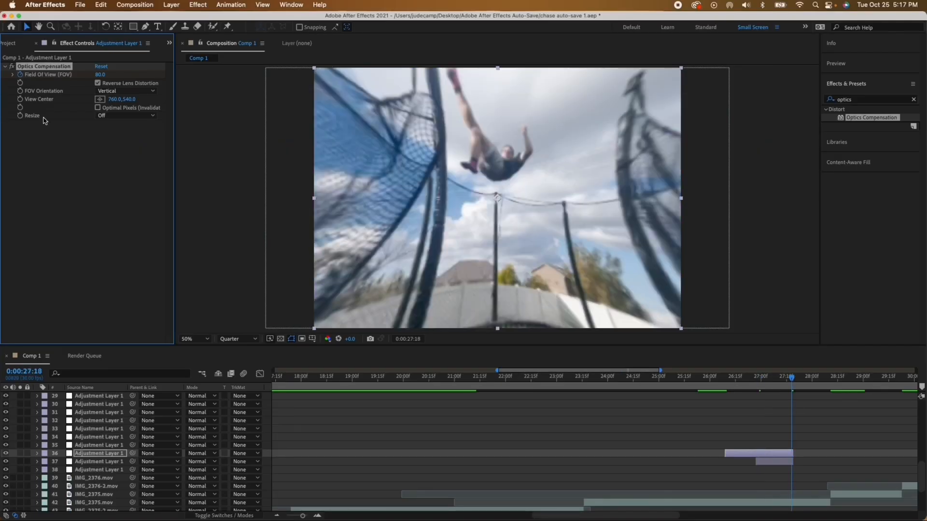
Step: Set layer 36's Field Of View back to 0 at 0:00:27:18
left_click(100, 75)
type("0")
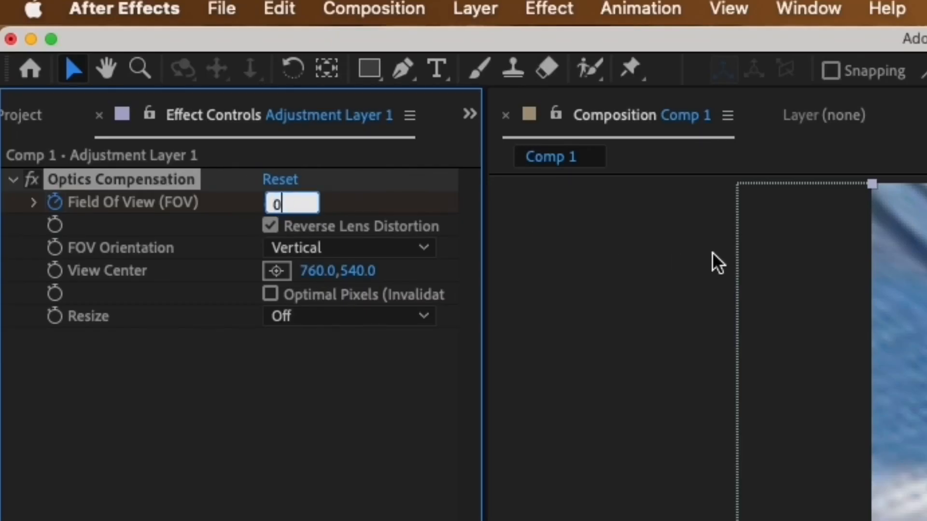
key("Return")
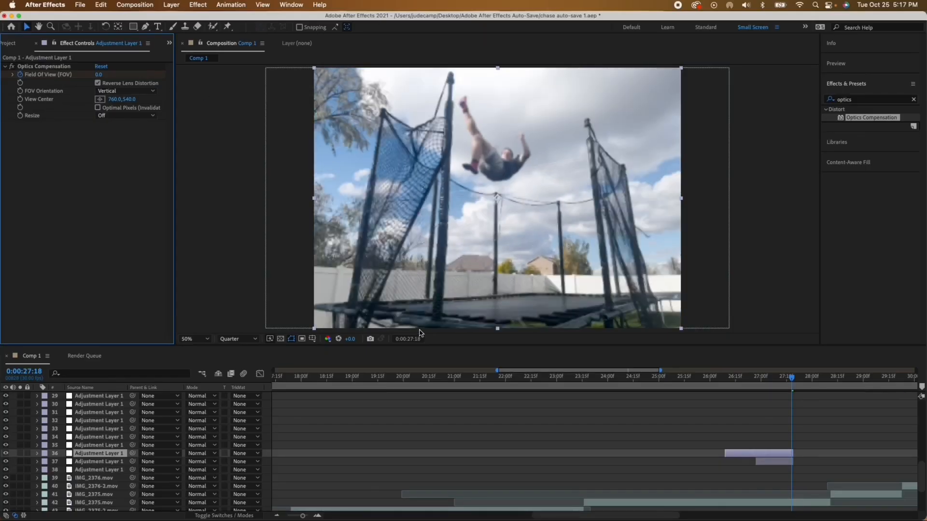
Step: Apply Easy Ease to layer 36's three Field Of View keyframes and reshape their curve in the Graph Editor
key("u")
left_click_drag(800, 463, 710, 478)
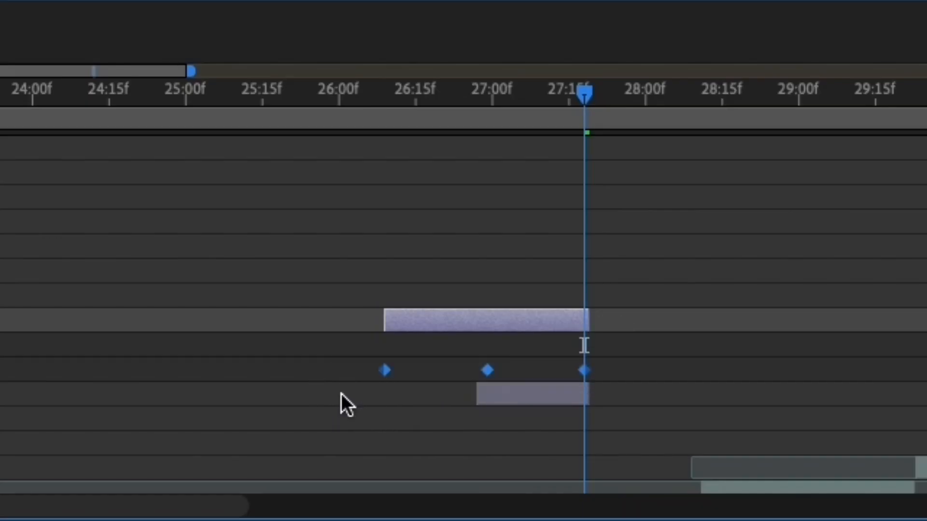
key("F9")
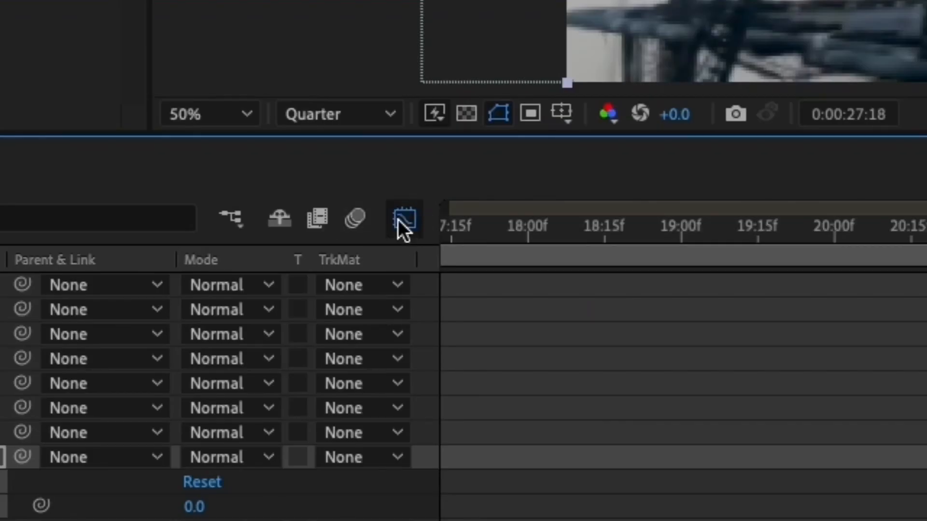
left_click(399, 220)
left_click_drag(413, 380, 506, 373)
left_click_drag(505, 373, 503, 372)
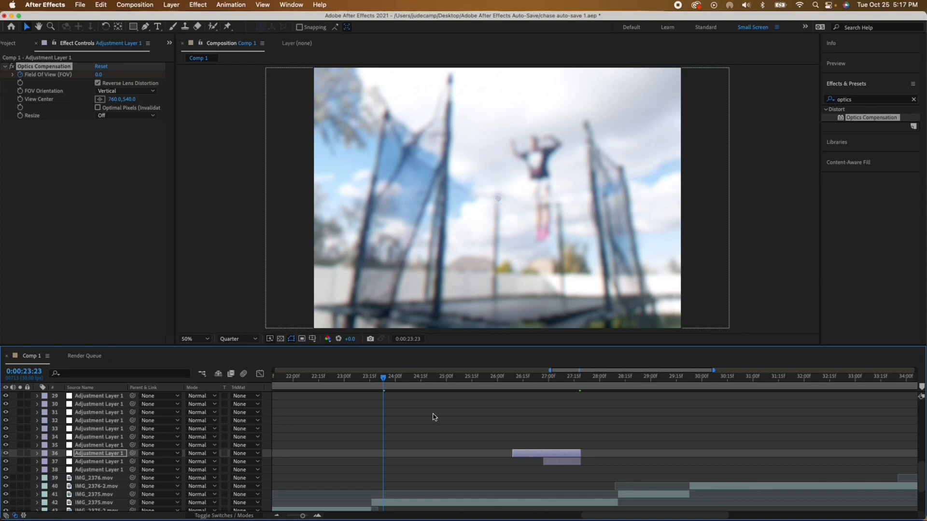
Step: Add the Turbulent Displace effect to adjustment layer 36
left_click(855, 99)
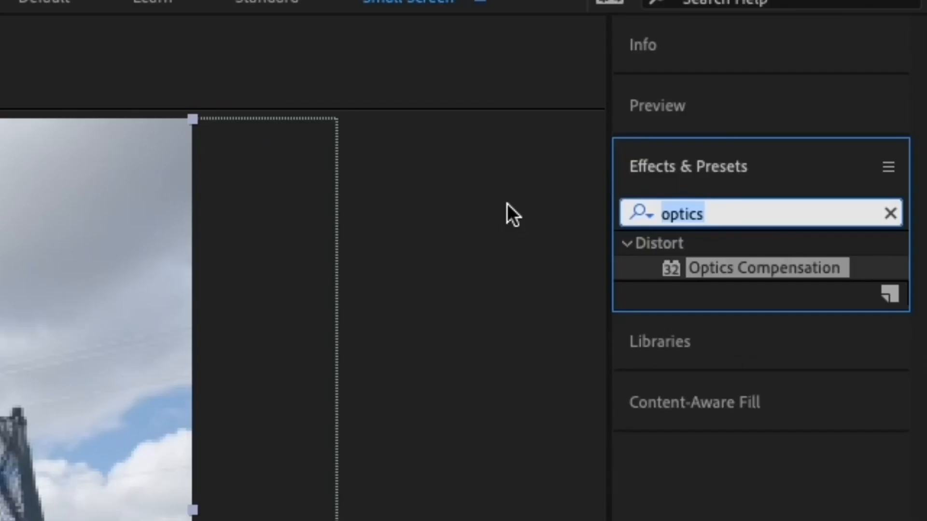
type("turb")
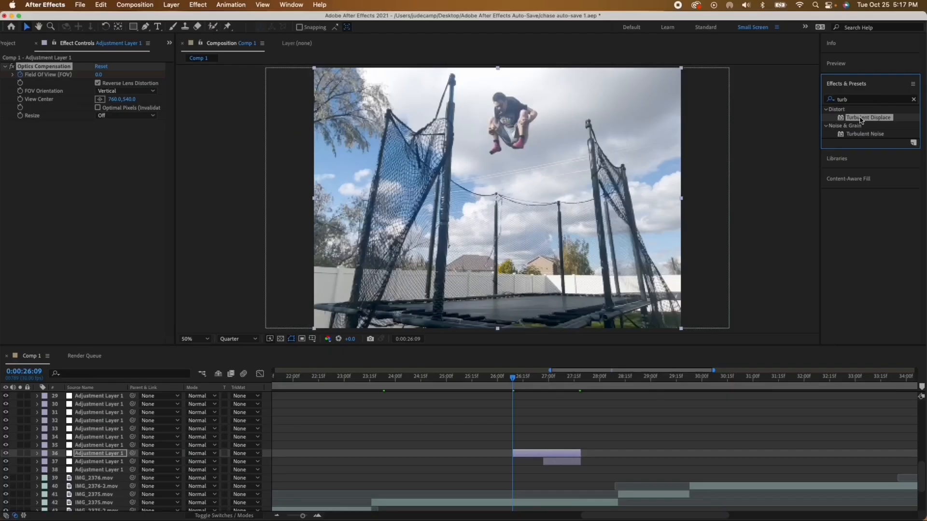
double_click(724, 267)
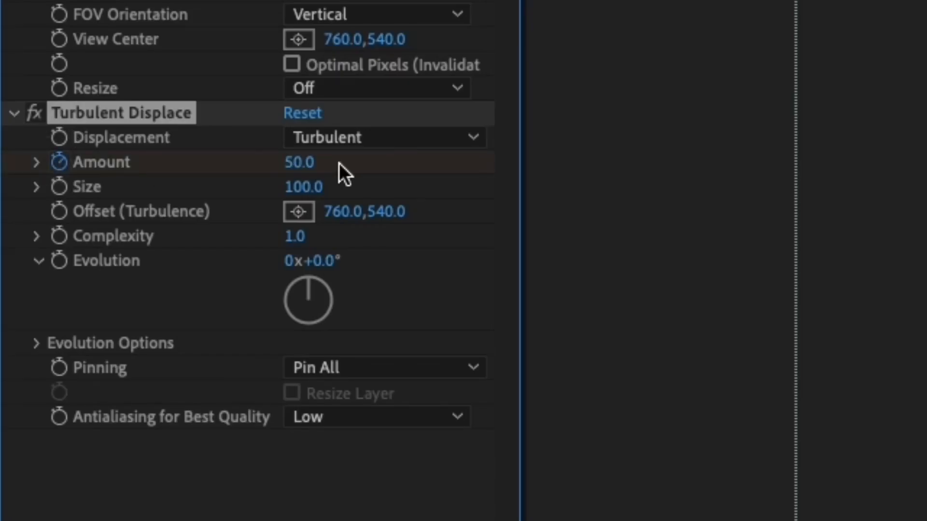
Step: Keyframe Turbulent Displace Amount at 0 at 0:00:26:09 and set its Size to 200
left_click(100, 140)
type("0")
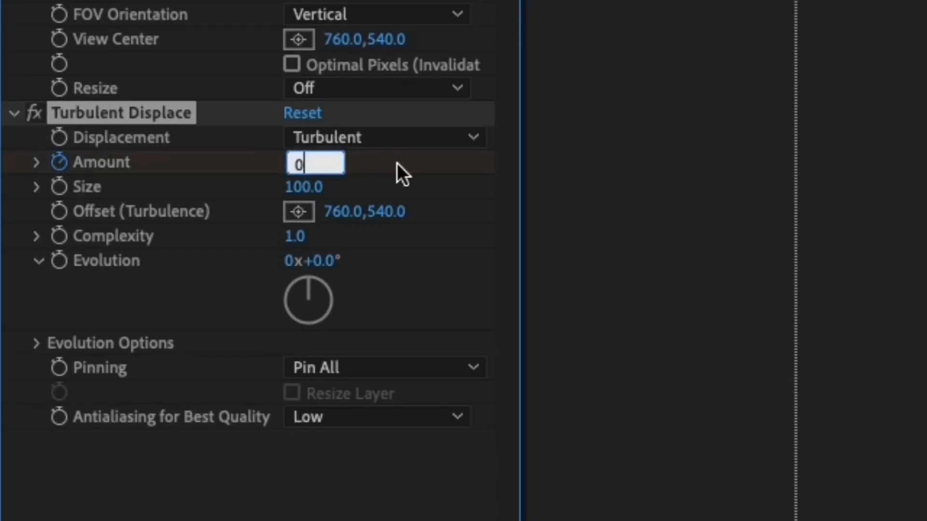
left_click(398, 172)
left_click(313, 184)
type("200")
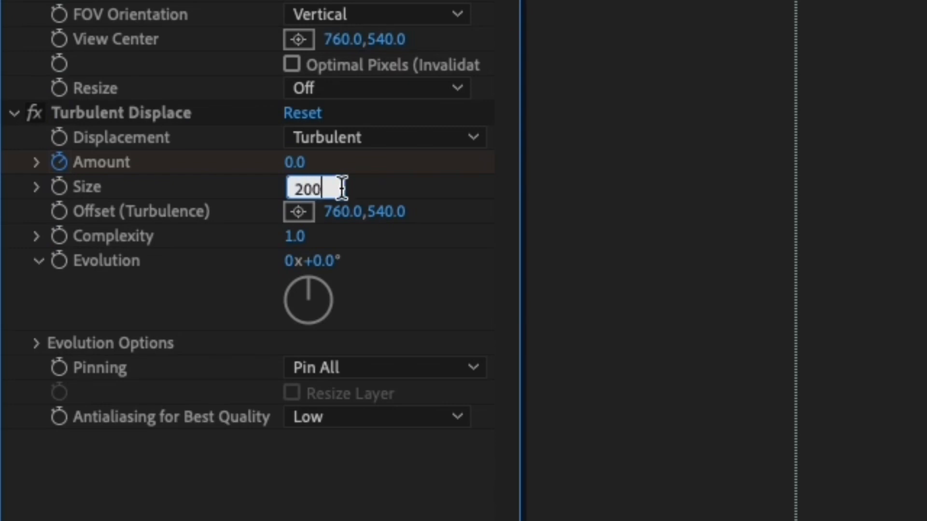
key("Return")
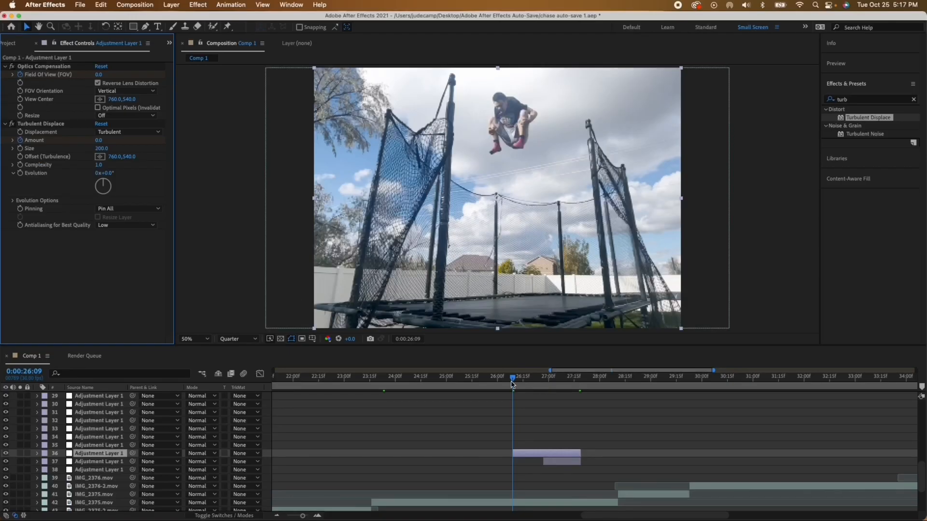
Step: Set Turbulent Displace Amount to 50 at about 0:00:27:00 and to 0 at 0:00:27:18
left_click_drag(512, 379, 546, 382)
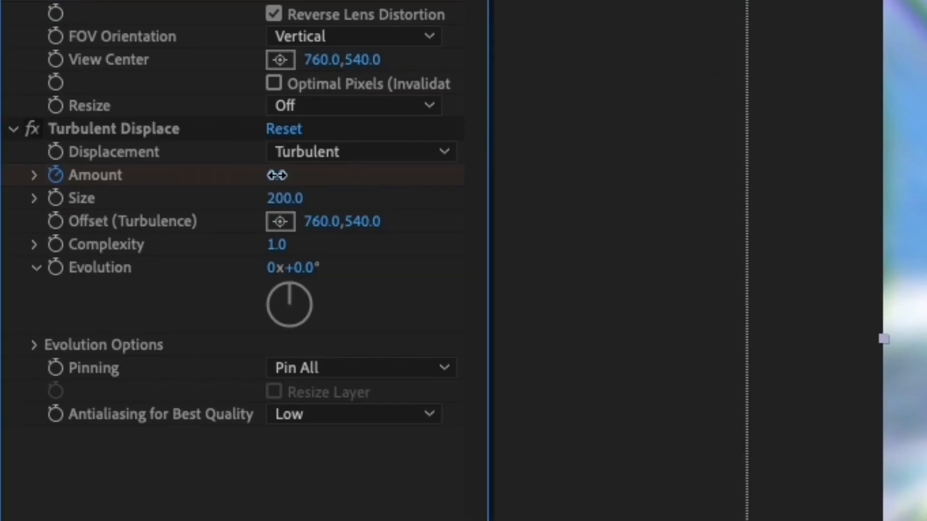
left_click(99, 140)
type("50")
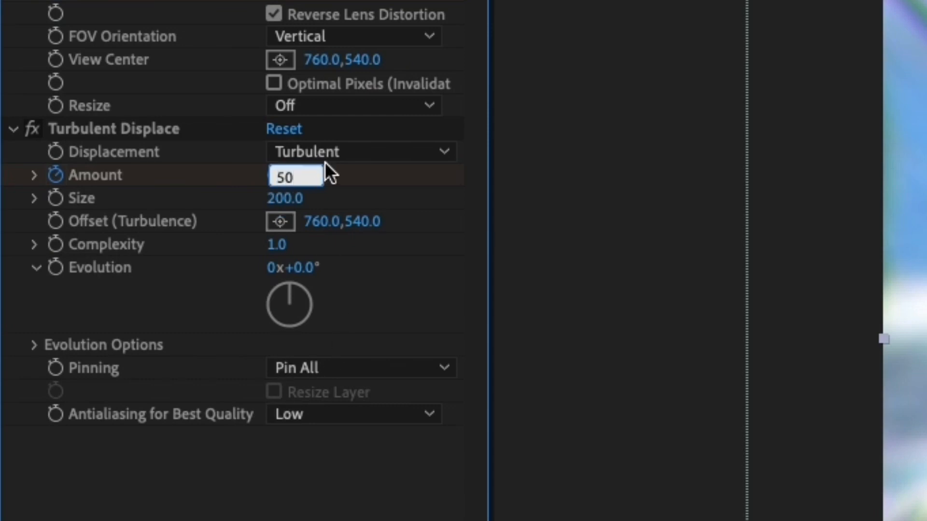
key("Return")
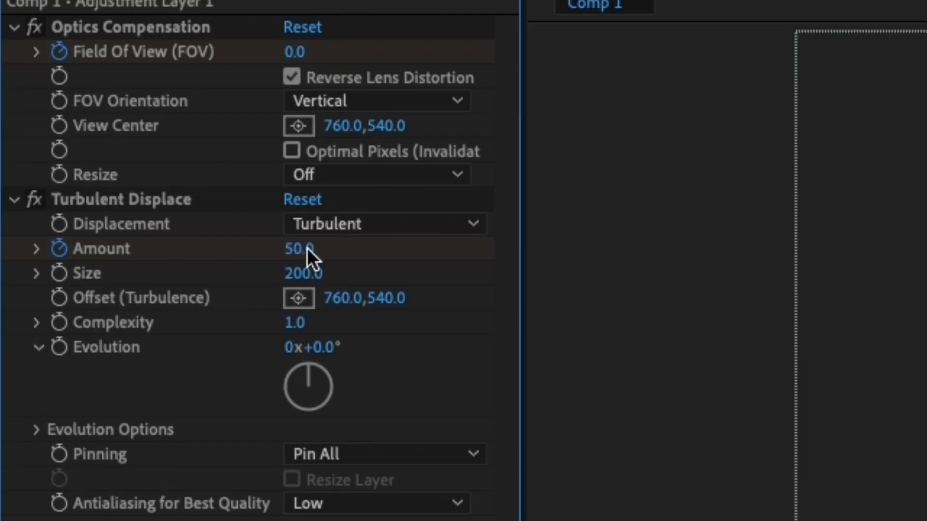
left_click(101, 141)
type("0")
key("Return")
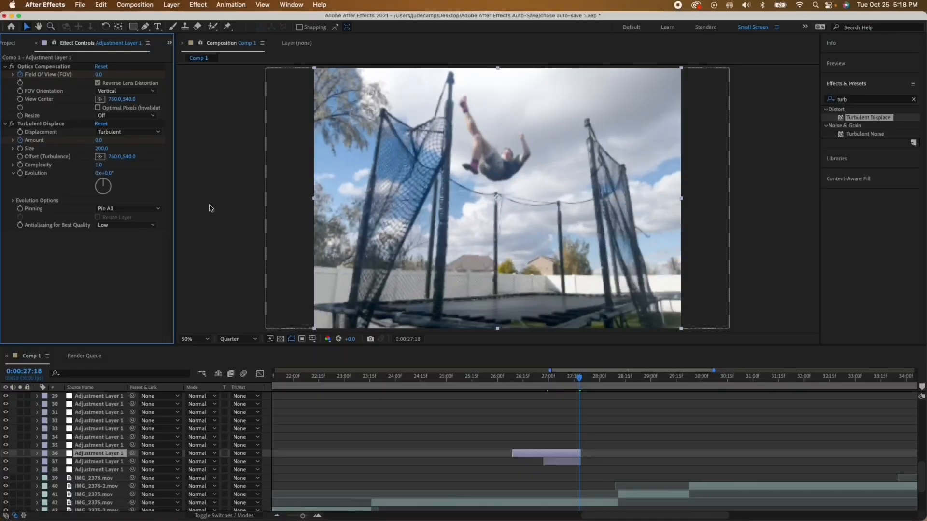
Step: Reveal layer 36's keyframes and apply Easy Ease to the Turbulent Displace Amount keyframes
key("u")
left_click_drag(586, 483, 575, 482)
left_click_drag(594, 415, 381, 431)
key("F9")
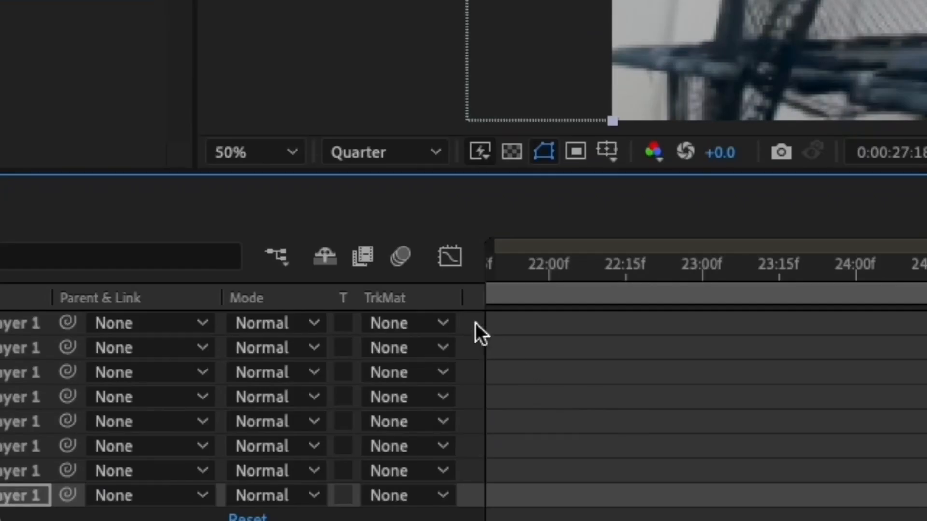
Step: Adjust the Turbulent Displace Amount curve in the graph editor, then collapse layer 36's keyframes
left_click(450, 256)
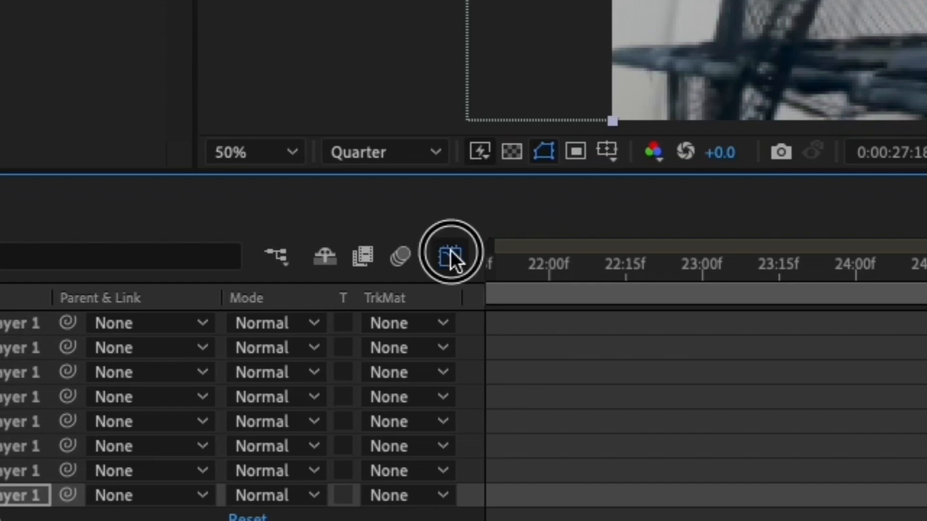
left_click_drag(476, 375, 570, 378)
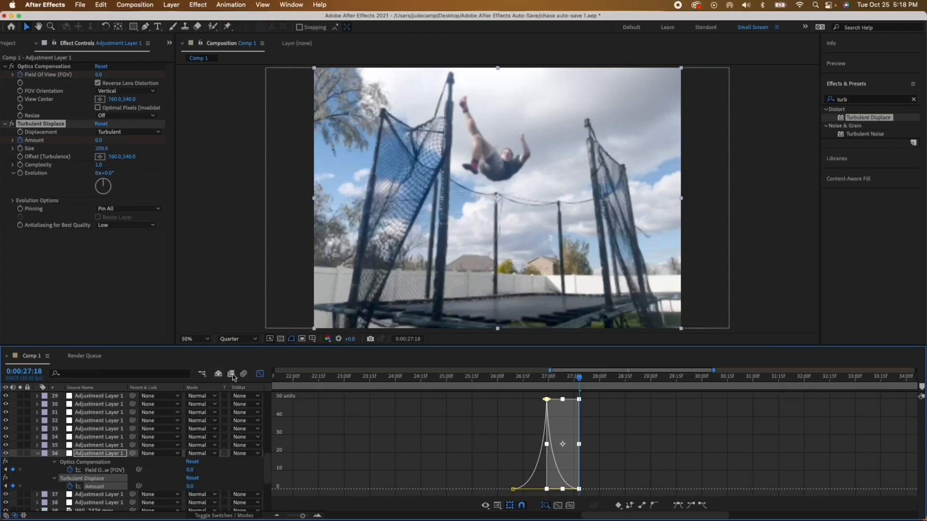
left_click(259, 374)
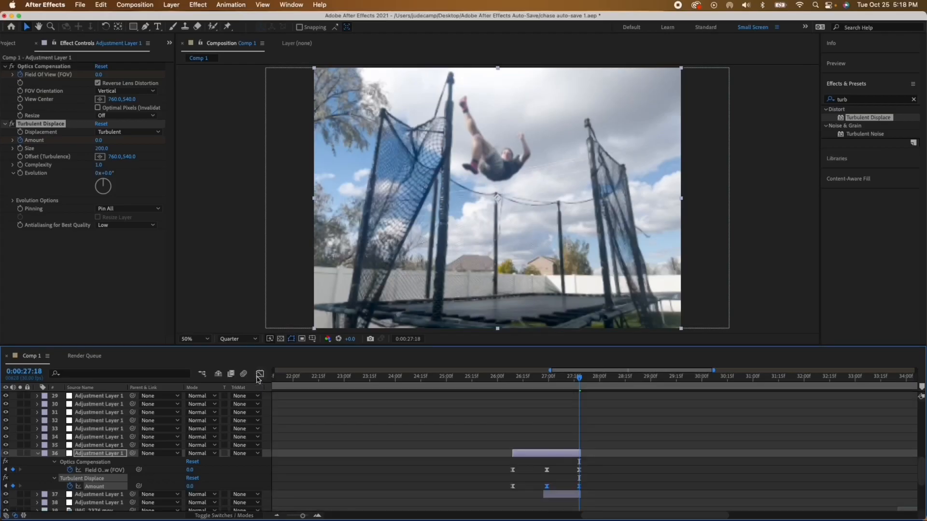
key("u")
Step: Play back the edit around 0:00:28:24 to review the warp and the clips that follow it
key("i")
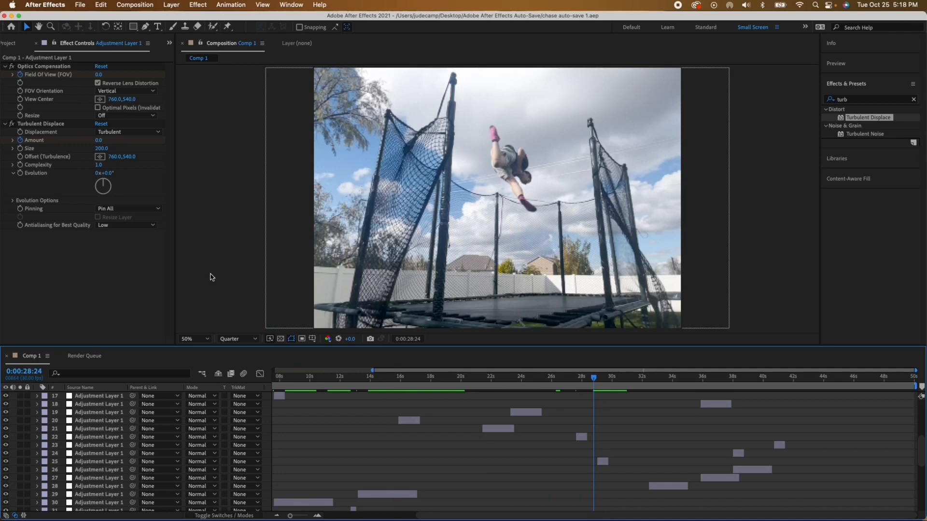
key("space")
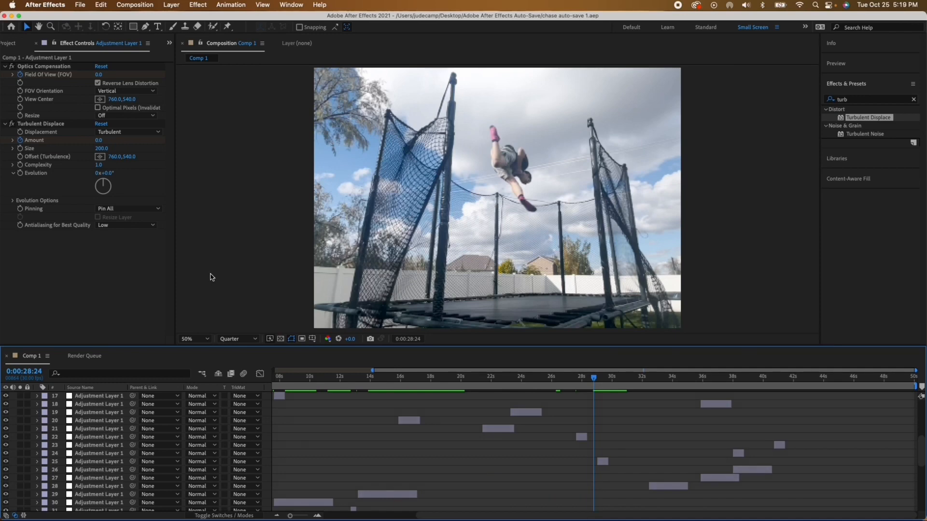
key("space")
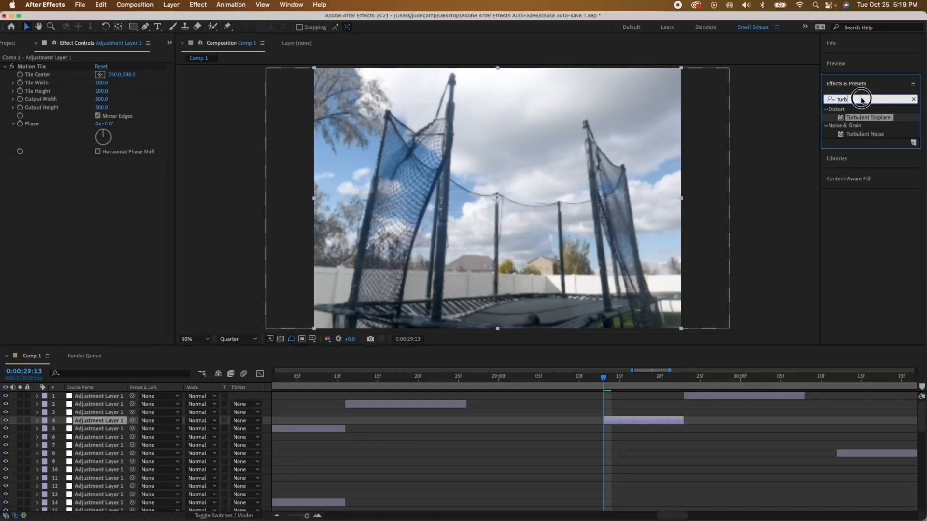
Step: Add the Transform effect to adjustment layer 4 and keyframe its Rotation at 0° at 0:00:29:13
left_click_drag(861, 100, 818, 99)
type("transf")
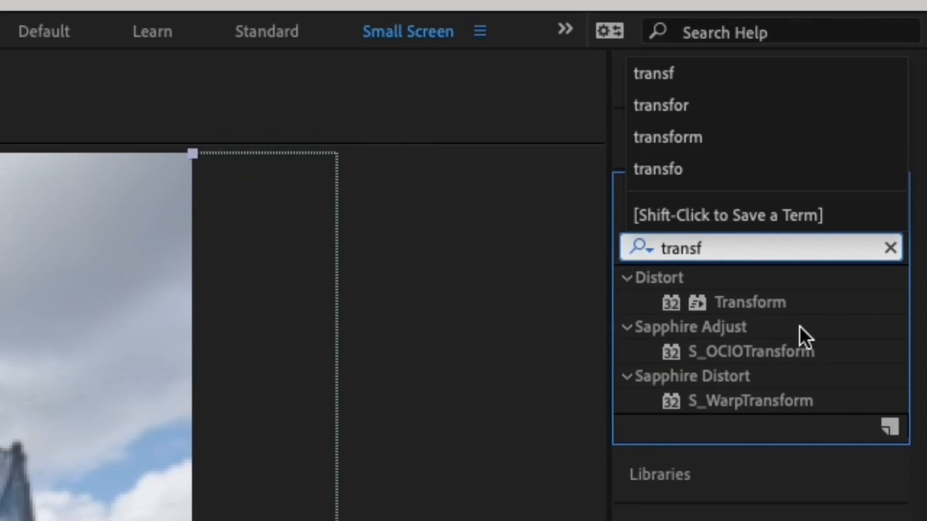
double_click(750, 302)
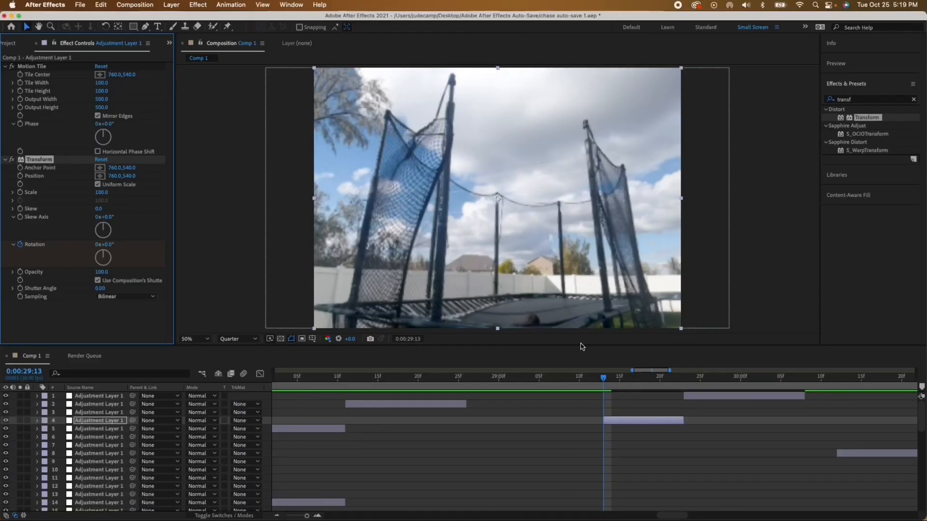
Step: Set the Transform Rotation of adjustment layer 4 to 180° at 0:00:29:23
left_click(678, 381)
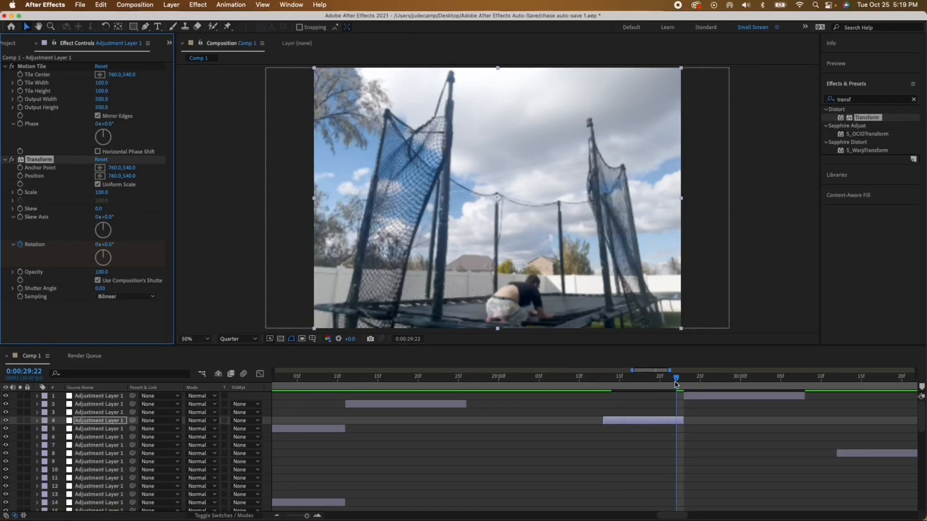
left_click_drag(679, 383, 682, 382)
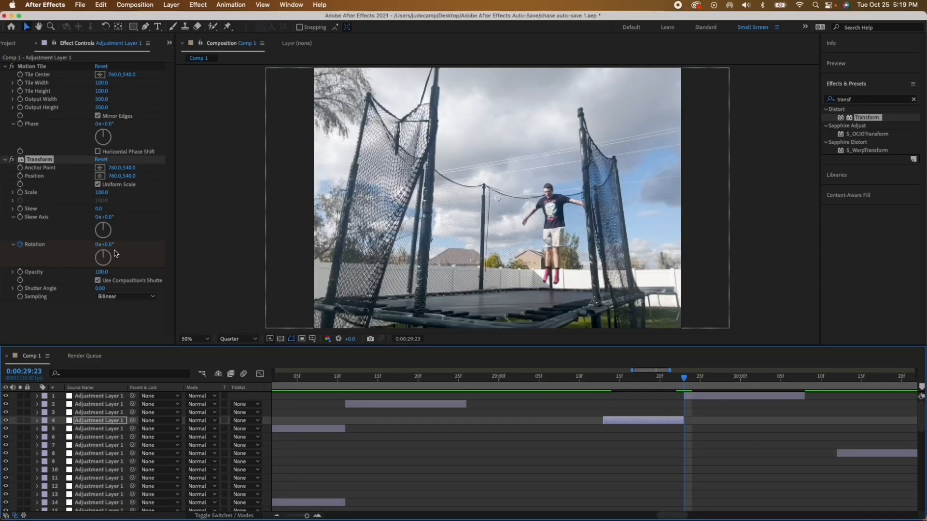
left_click(106, 244)
type("180")
left_click(399, 296)
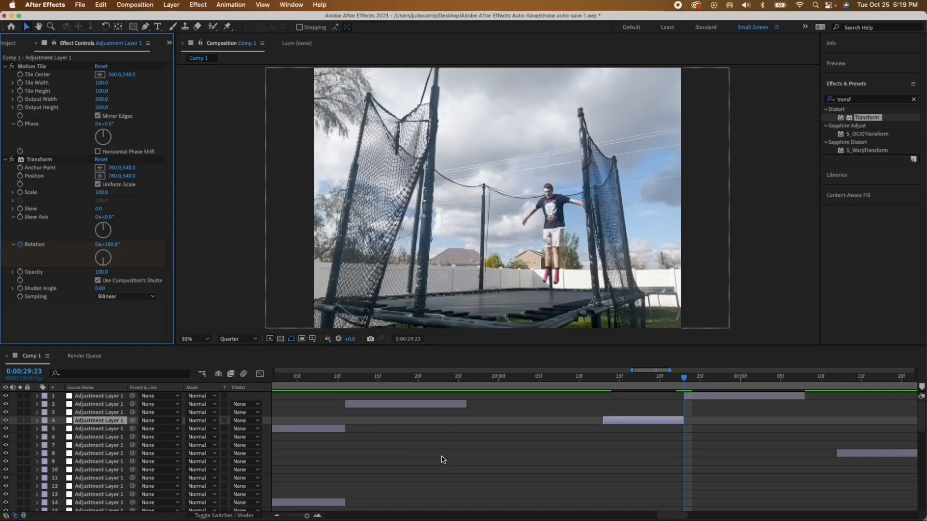
Step: Apply Easy Ease to layer 4's Rotation keyframes and shape their curve to start slowly and accelerate sharply into the last keyframe
key("u")
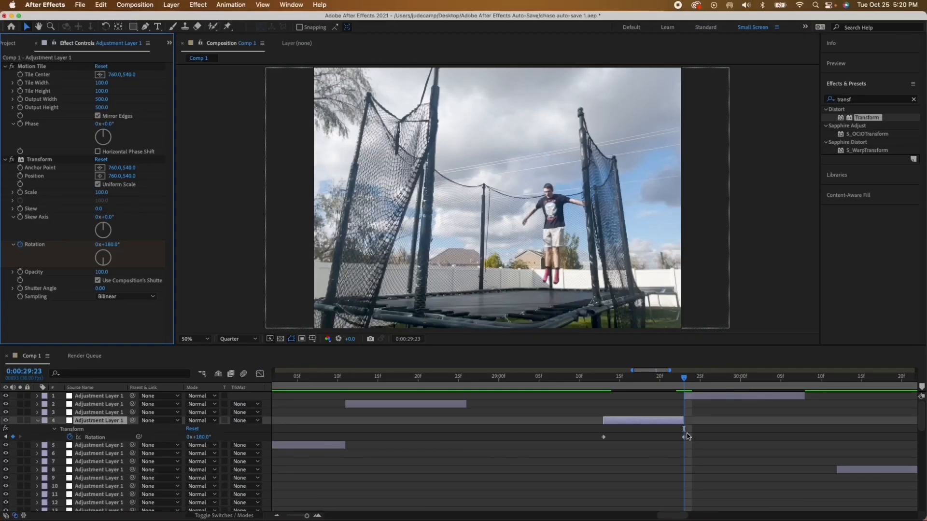
left_click_drag(707, 430, 584, 446)
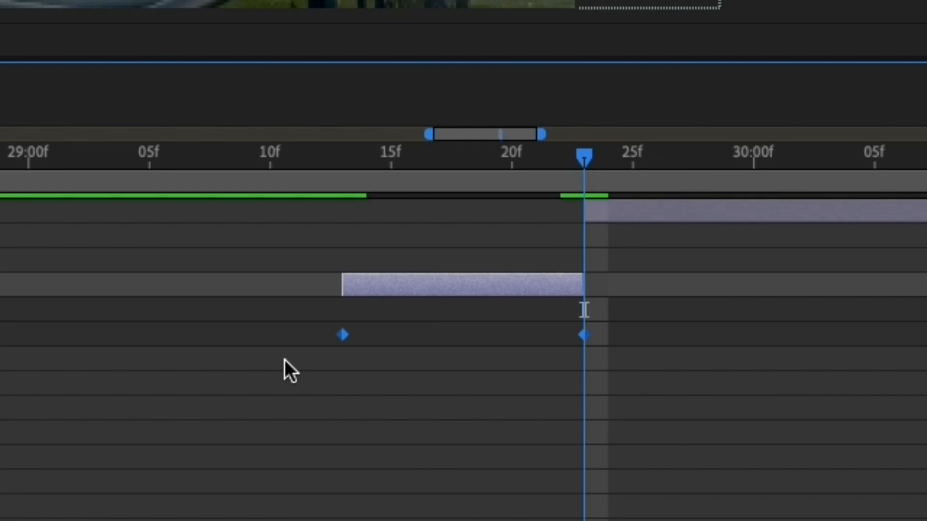
key("F9")
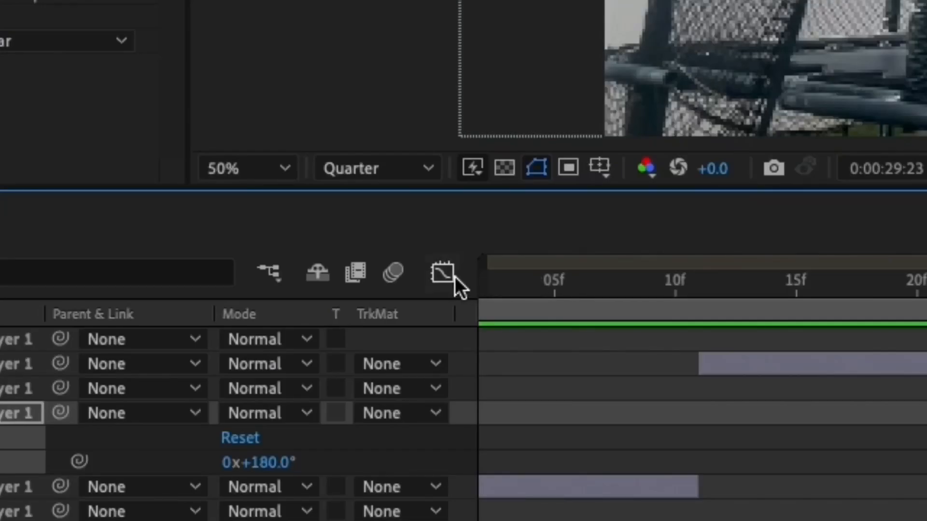
left_click(449, 276)
left_click_drag(364, 366, 524, 366)
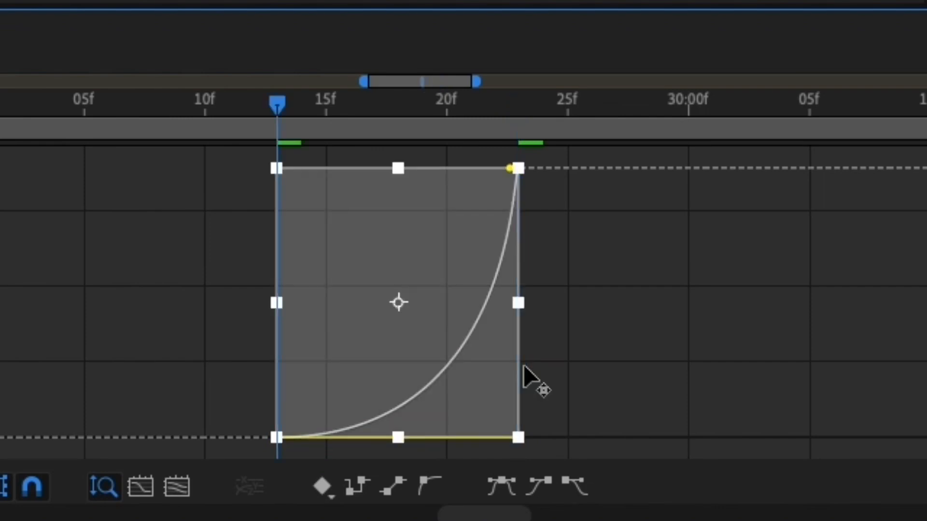
left_click_drag(509, 168, 628, 438)
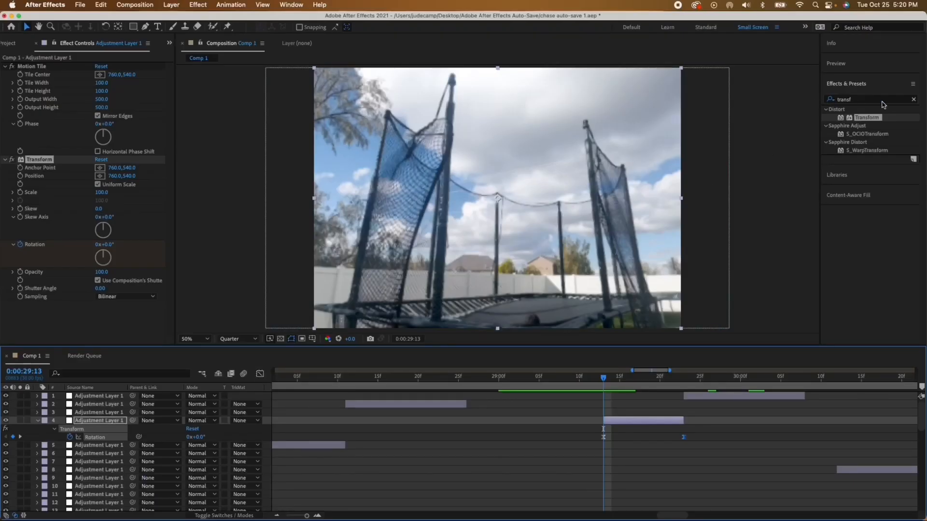
Step: Add CC Force Motion Blur to adjustment layer 4 and keyframe its Shutter Angle at 0 at 0:00:29:13
left_click_drag(891, 99, 831, 100)
type("force")
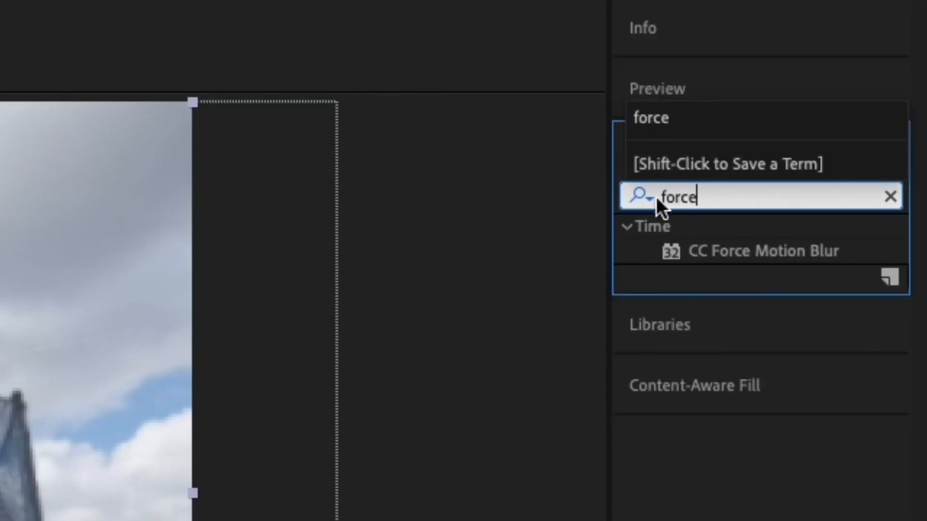
double_click(780, 253)
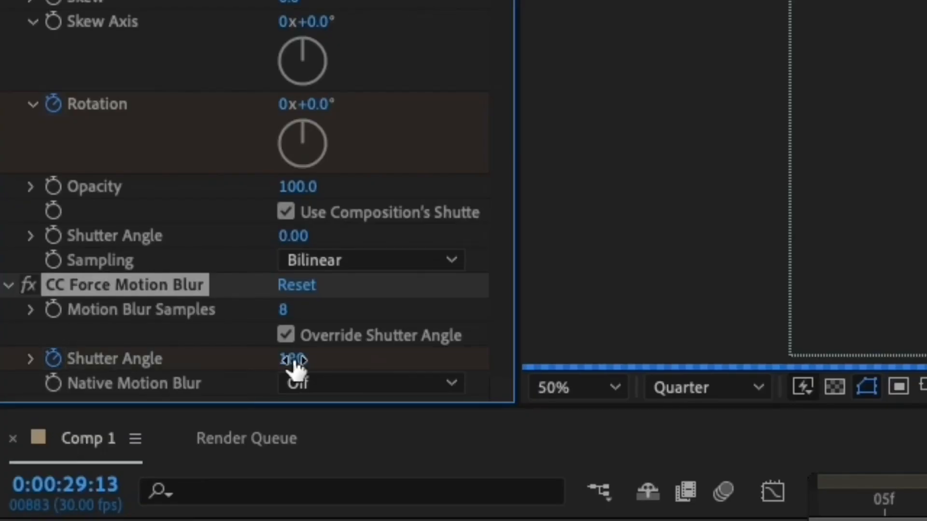
left_click(100, 329)
type("0")
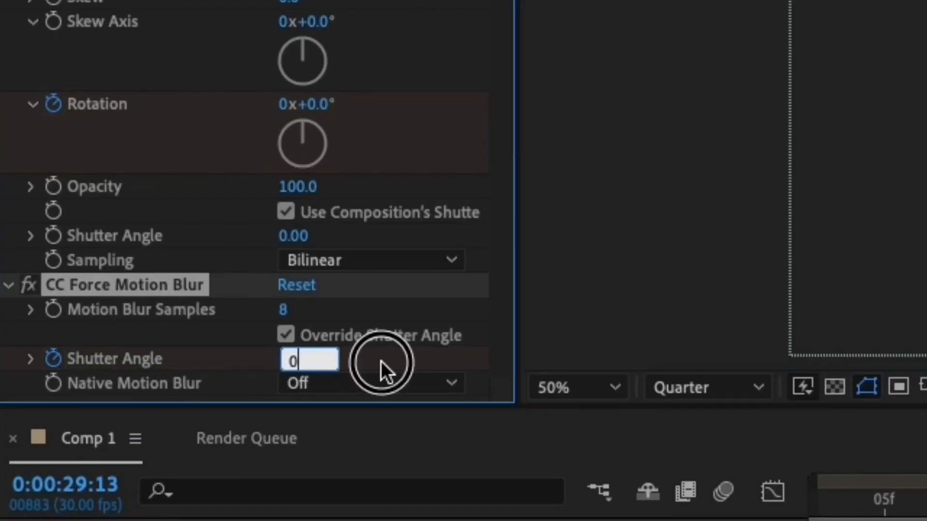
left_click(381, 361)
Step: Set the CC Force Motion Blur Shutter Angle of layer 4 to 50 at 0:00:29:22 and collapse its properties
key("o")
left_click(289, 360)
type("5")
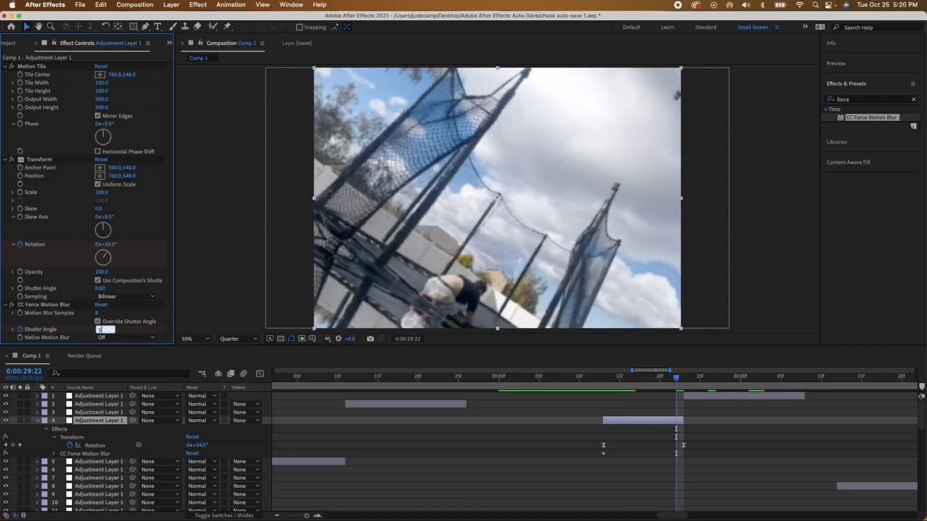
type("0")
key("Return")
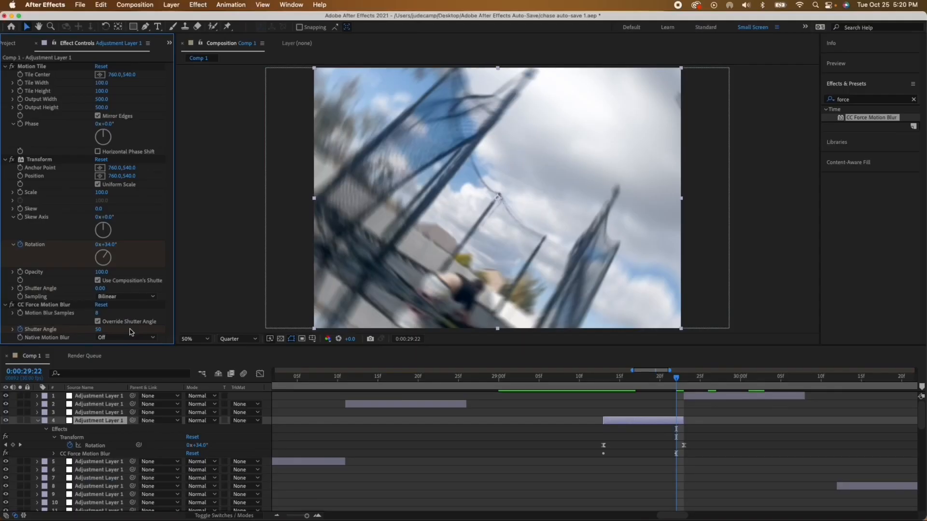
key("u")
Step: Select adjustment layer 1, go to its start at 0:00:29:23, and add the Transform effect
left_click(724, 396)
key("i")
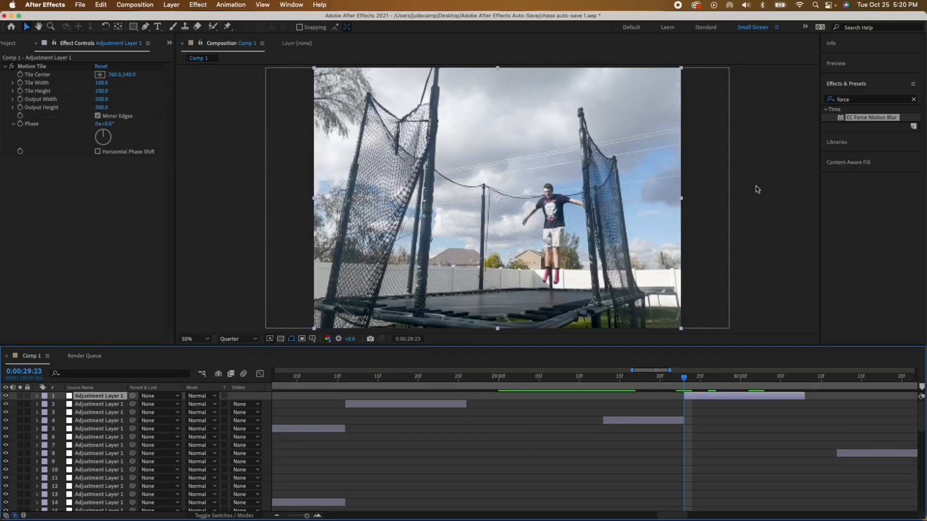
left_click(861, 100)
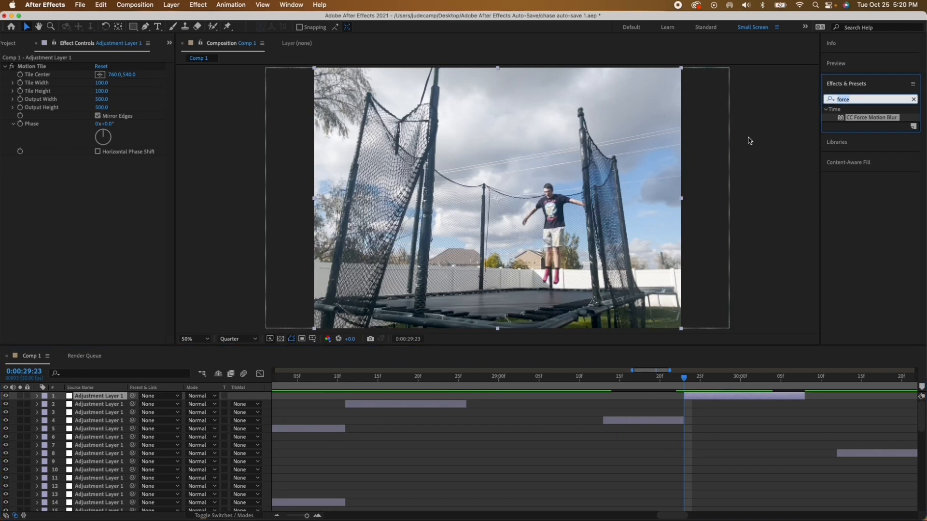
type("transf")
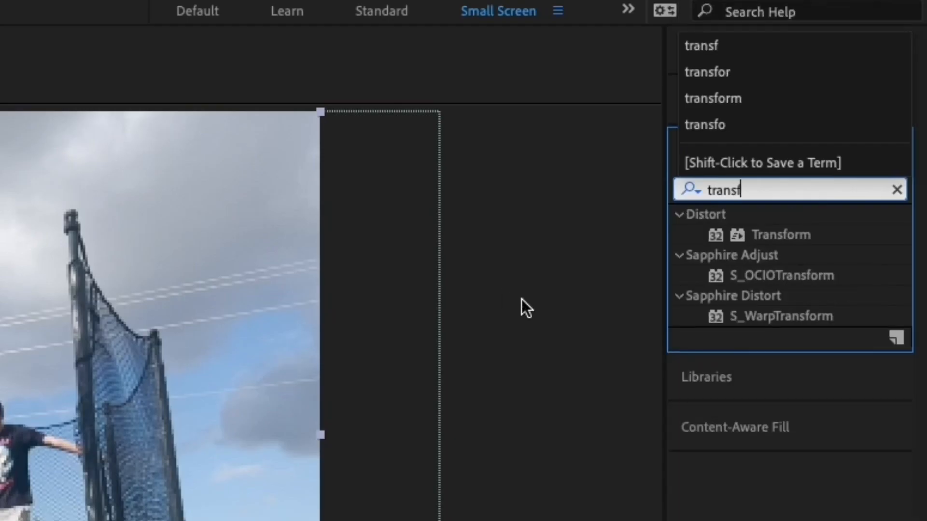
double_click(770, 235)
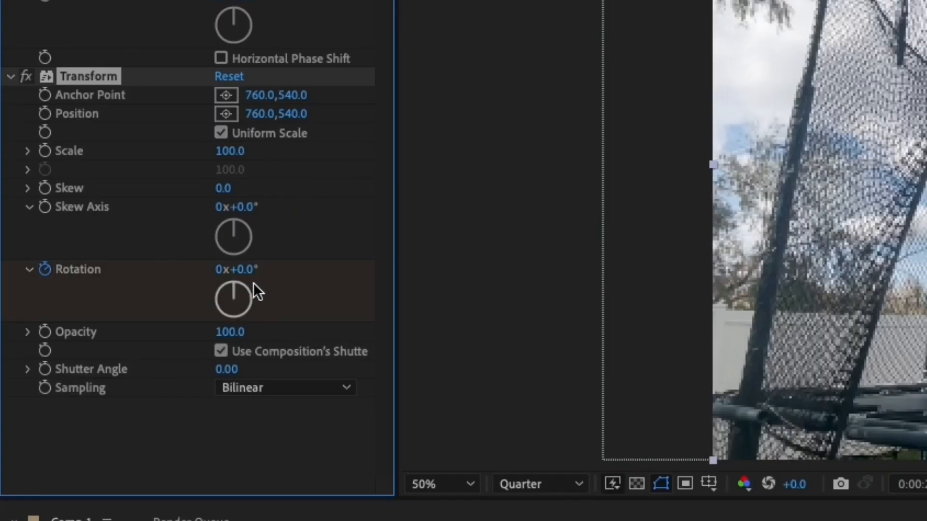
Step: Keyframe layer 1's Transform Rotation at 200° at 0:00:29:23 and 360° at 0:00:30:07
left_click(110, 245)
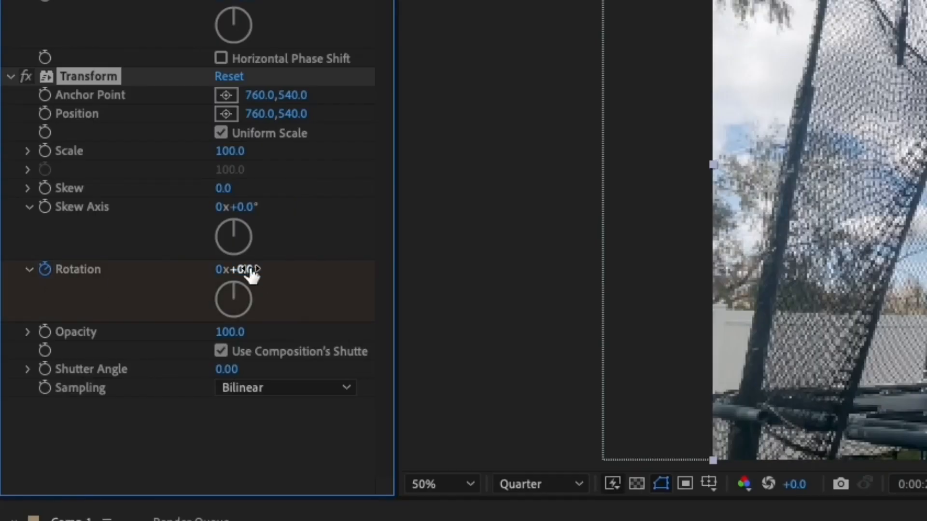
type("200")
key("Return")
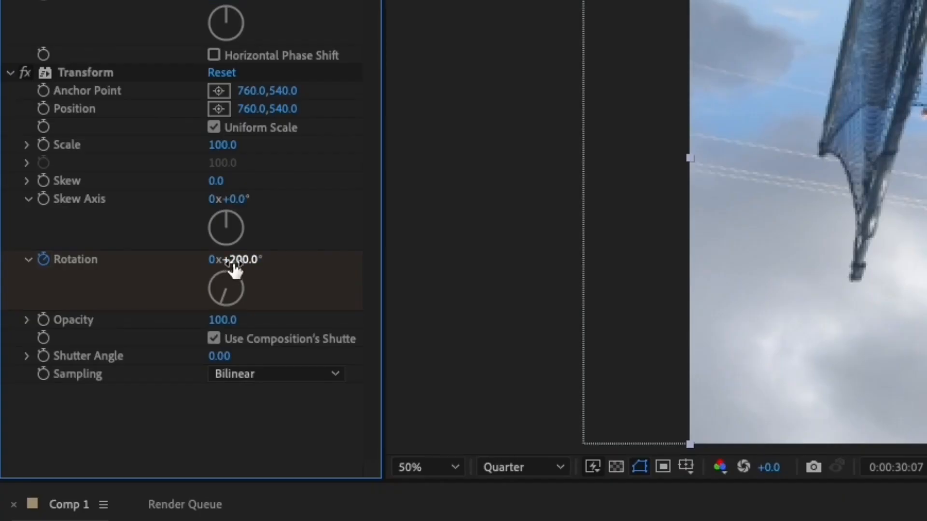
left_click(107, 250)
type("360")
key("Return")
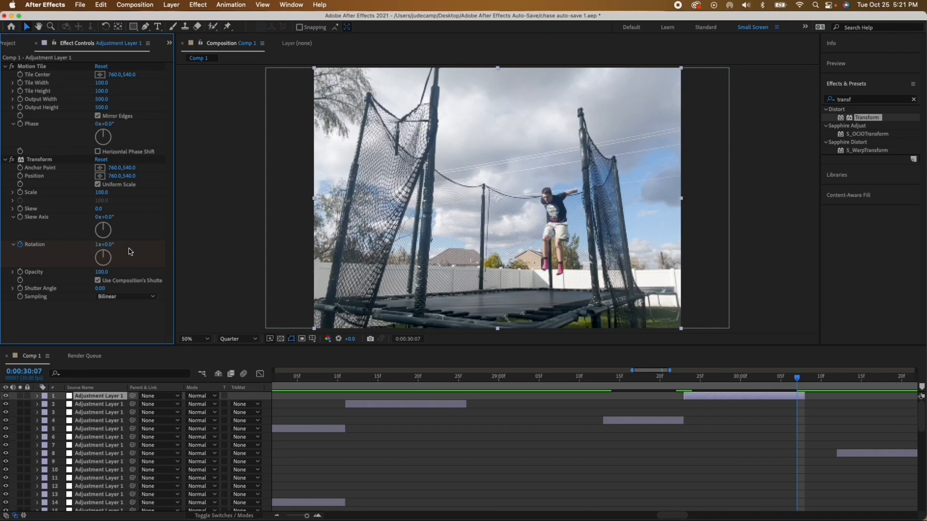
Step: Apply Easy Ease to layer 1's Rotation keyframes and shape their curve to start fast and slow into the last keyframe
left_click_drag(751, 354, 287, 427)
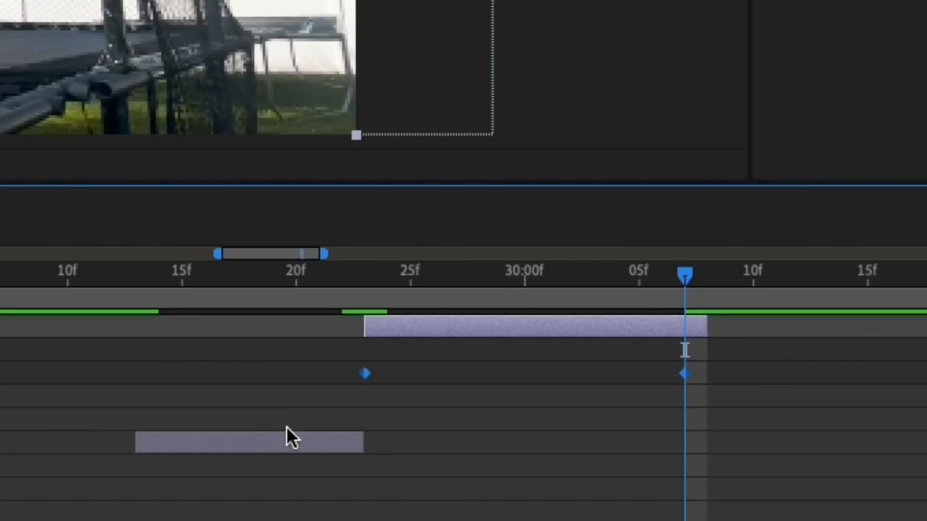
key("F9")
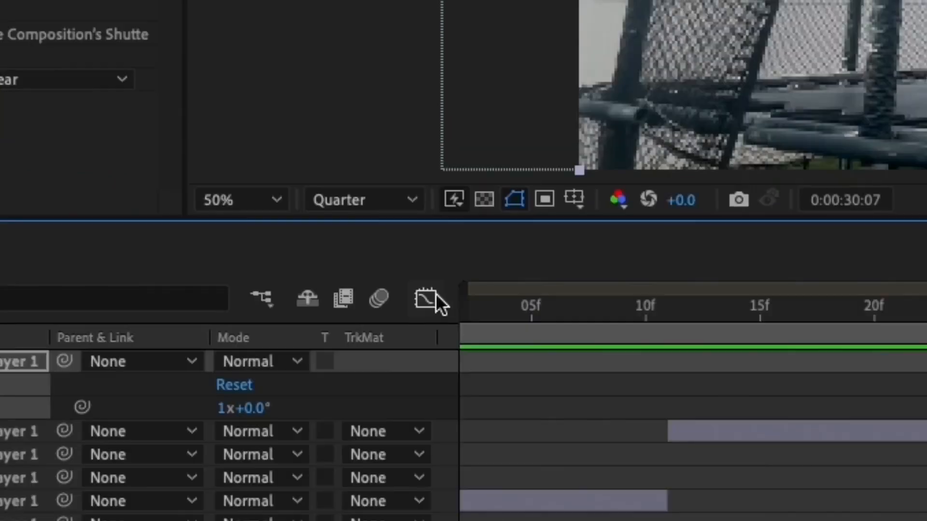
left_click(430, 298)
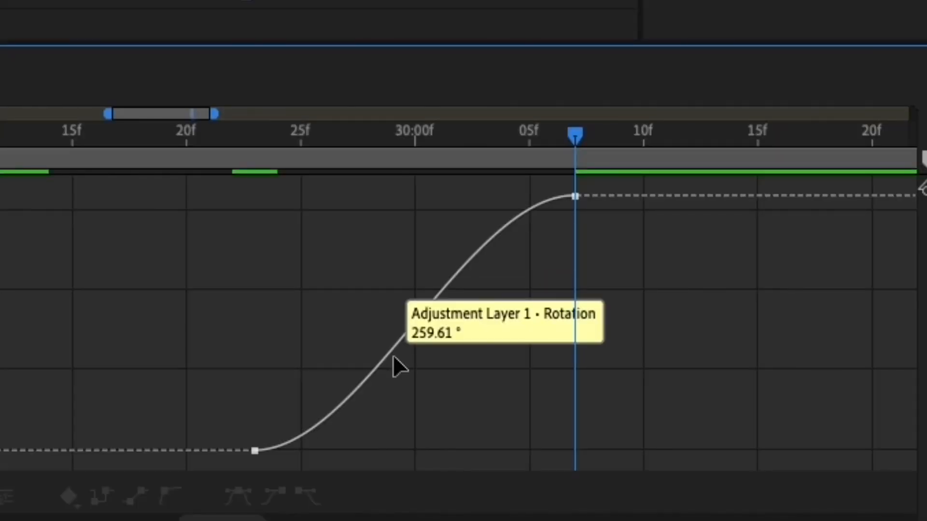
left_click_drag(384, 356, 0, 360)
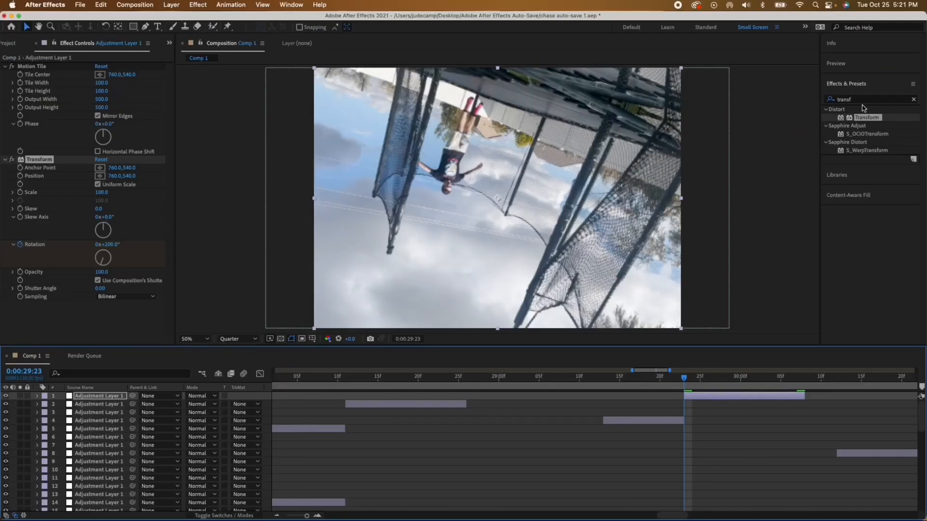
Step: Add the CC Force Motion Blur effect to adjustment layer 1
left_click_drag(863, 100, 772, 99)
type("force")
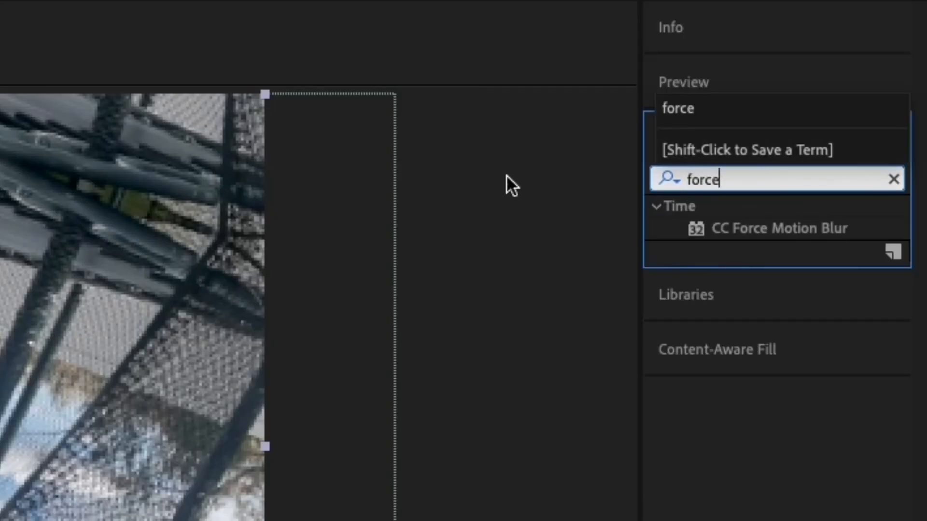
double_click(733, 220)
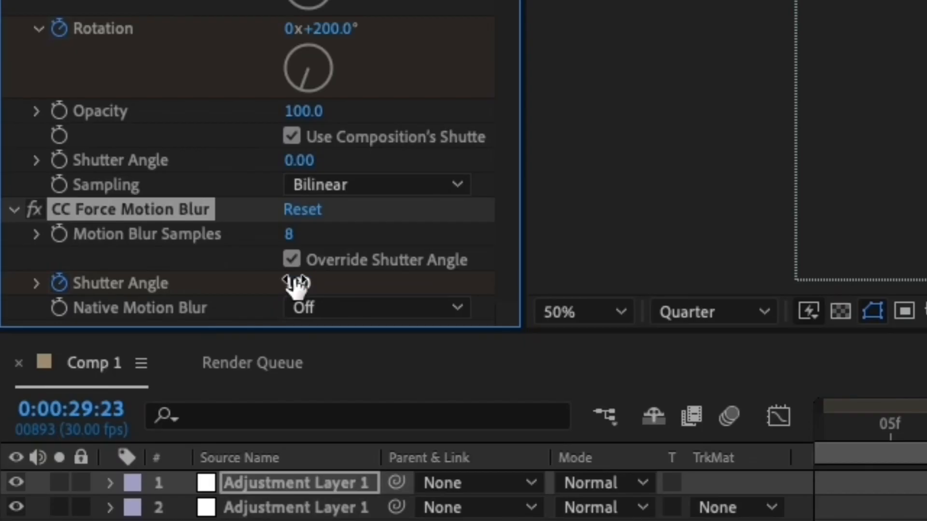
Step: Keyframe layer 1's CC Force Motion Blur Shutter Angle at 15 at 0:00:29:23 and 0 at the layer's end, and save the project
left_click(295, 284)
type("15")
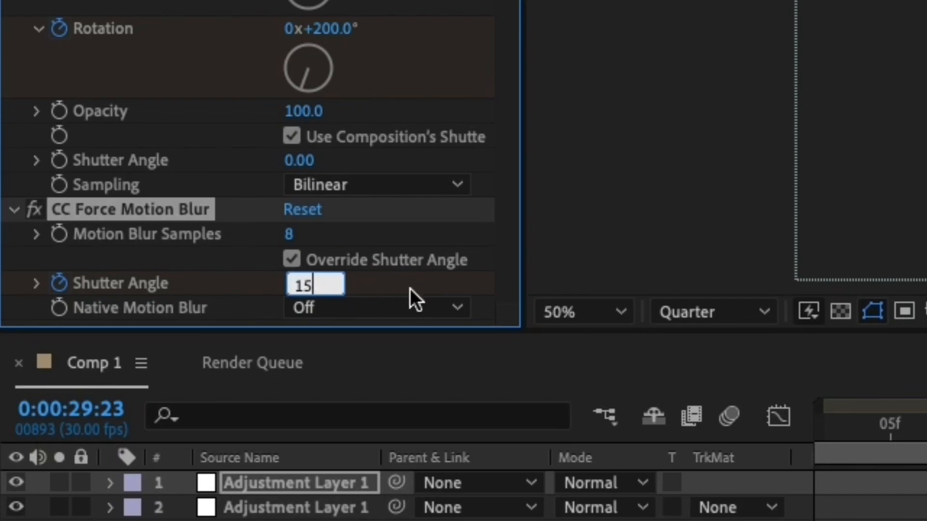
key("Return")
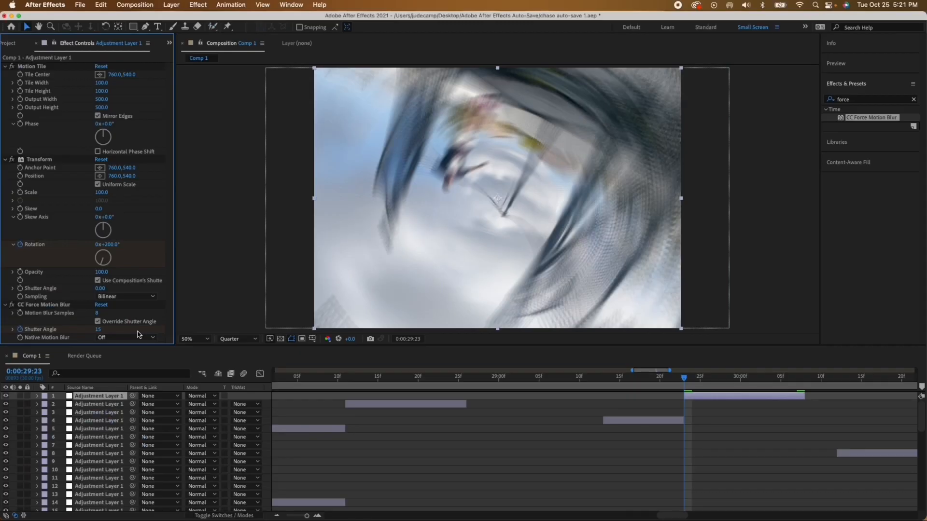
key("o")
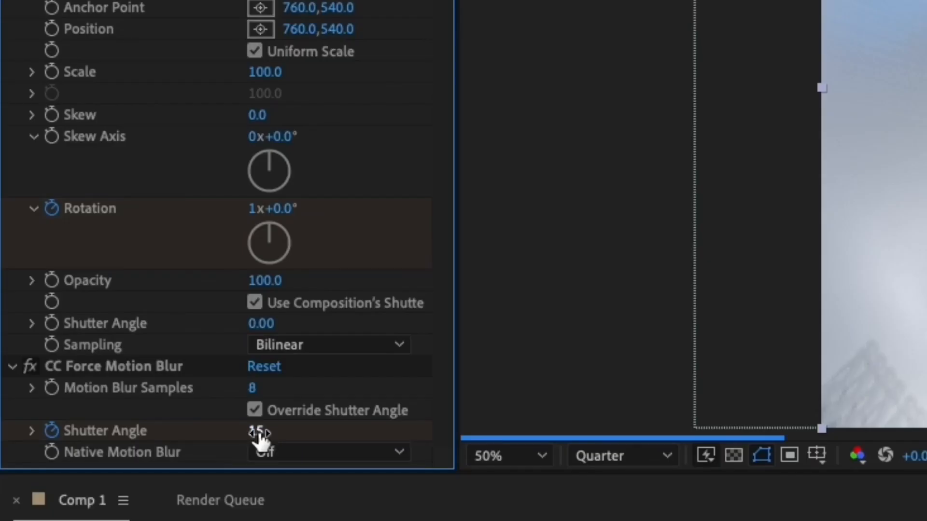
left_click(99, 330)
type("0")
key("Return")
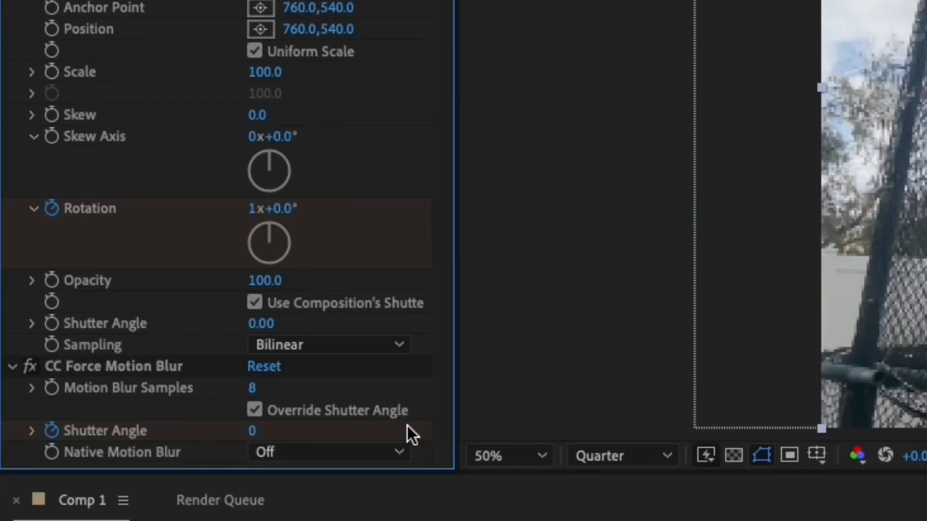
key("super+s")
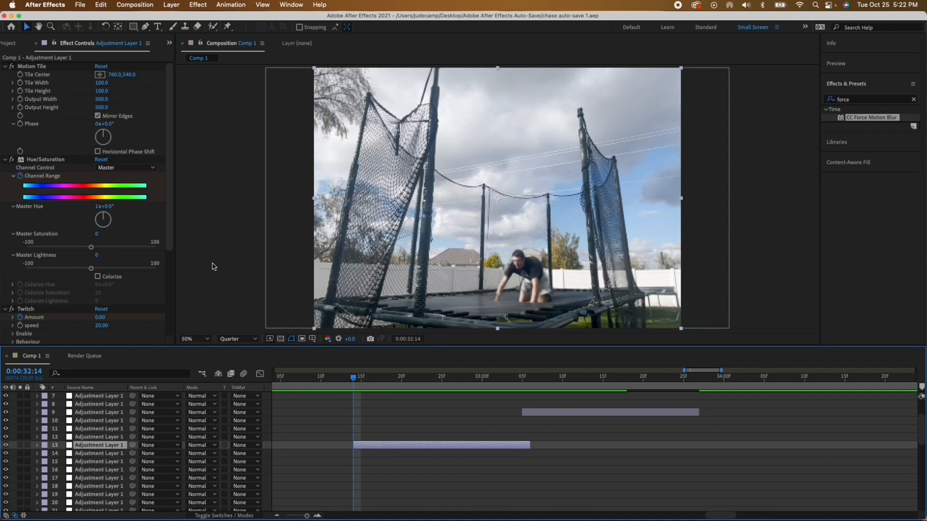
Step: Preview the clip from 0:00:32:14, add Hue/Saturation to adjustment layer 13, and keyframe its Channel Range at the layer's start
key("space")
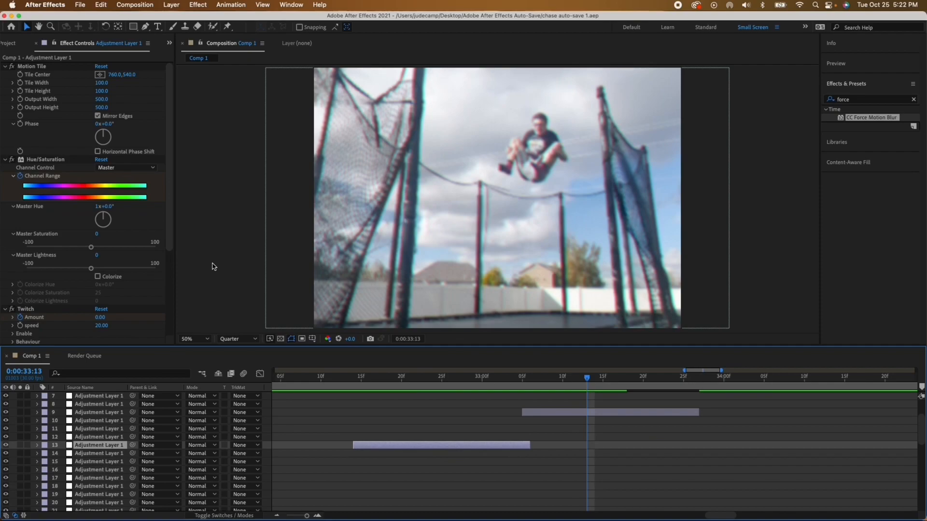
left_click(864, 99)
type("hue")
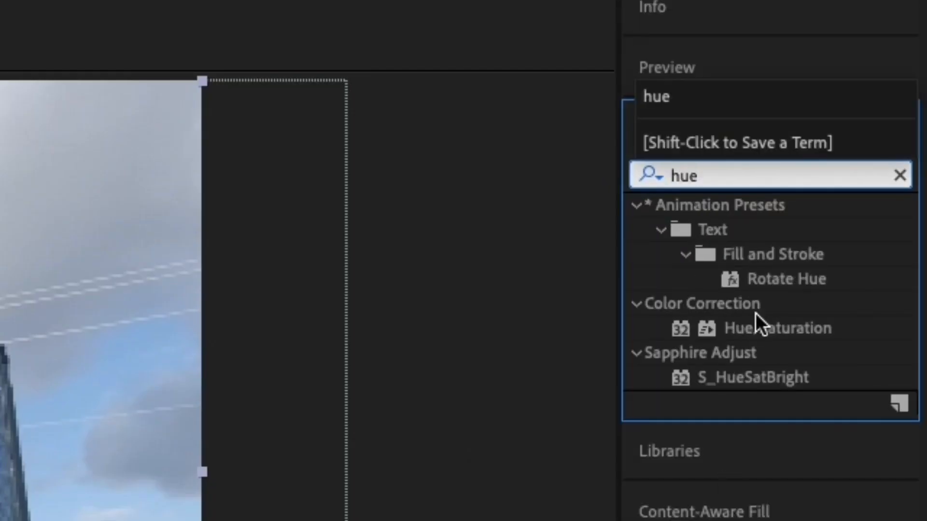
left_click_drag(768, 321, 152, 323)
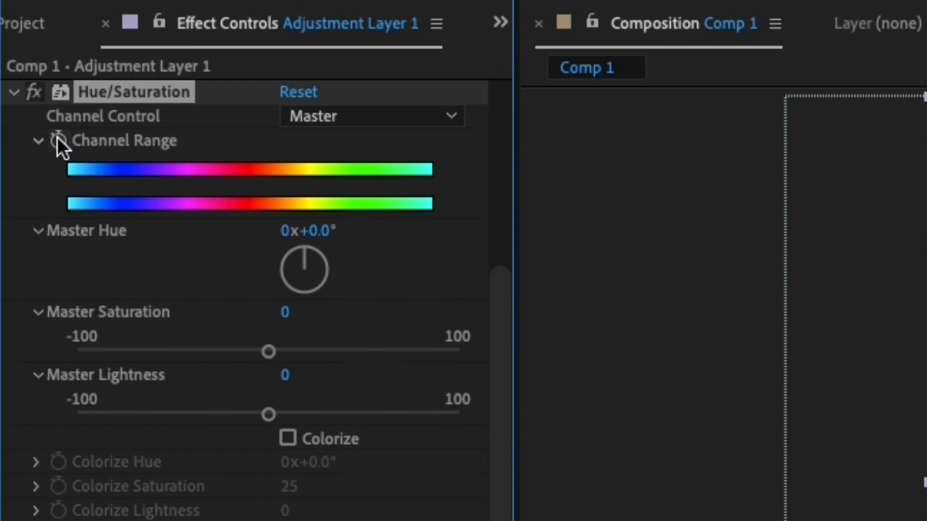
left_click(58, 140)
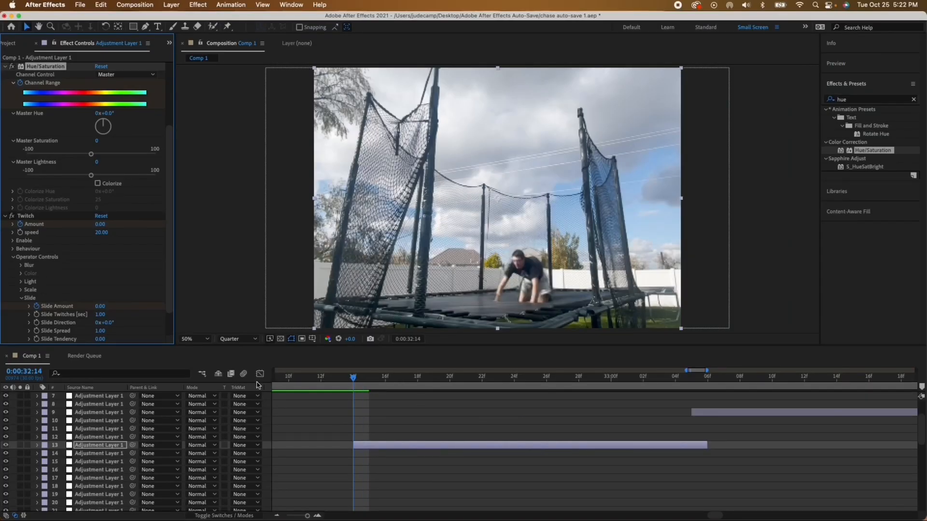
Step: Keyframe layer 13's Master Hue at 89° at 0:00:32:16 and about 169° at 0:00:32:18
left_click_drag(352, 377, 370, 381)
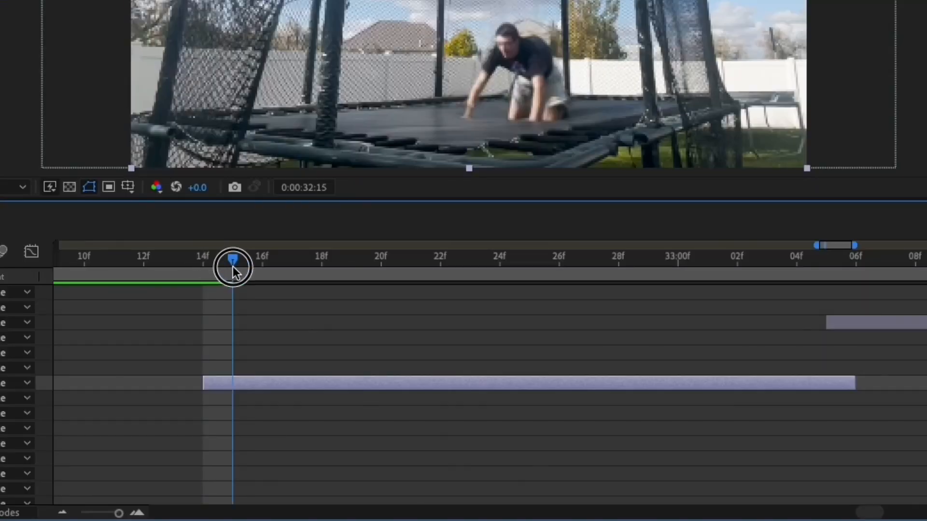
left_click_drag(232, 267, 247, 271)
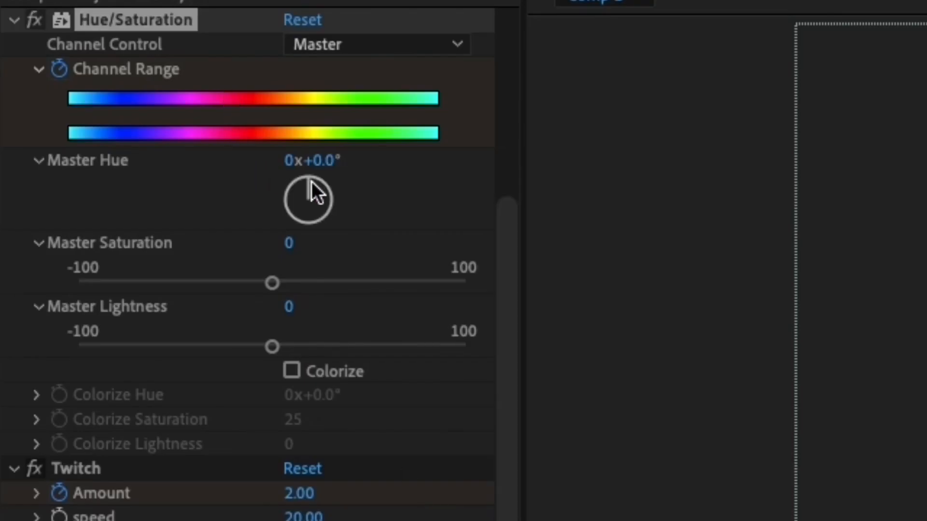
left_click_drag(310, 184, 355, 197)
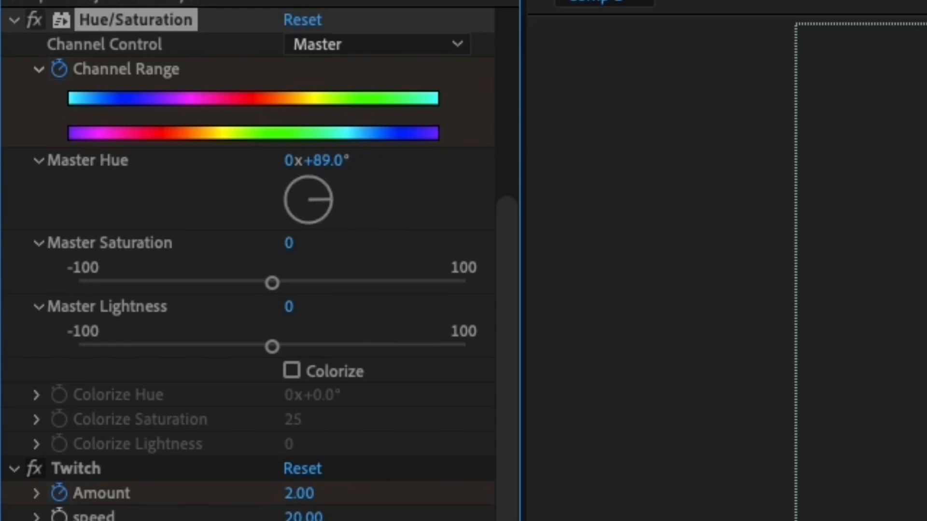
left_click_drag(143, 242, 192, 243)
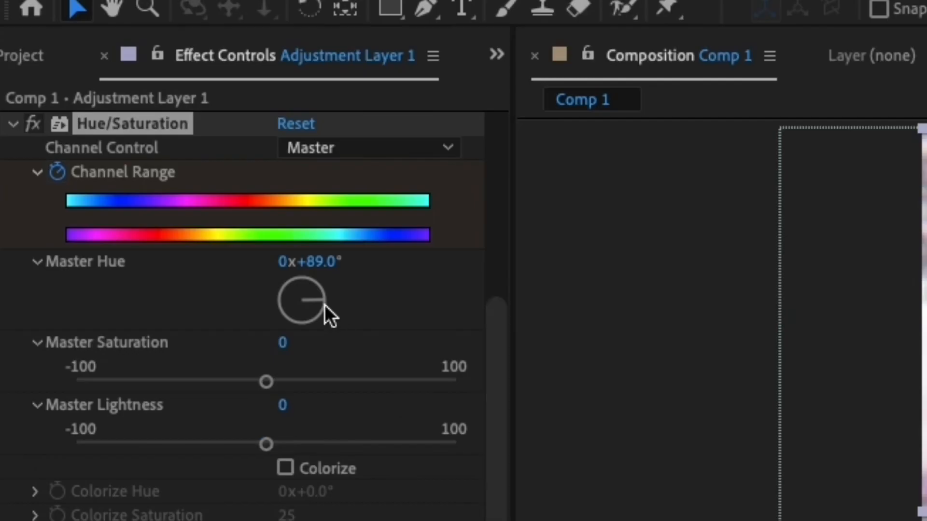
left_click_drag(324, 305, 303, 330)
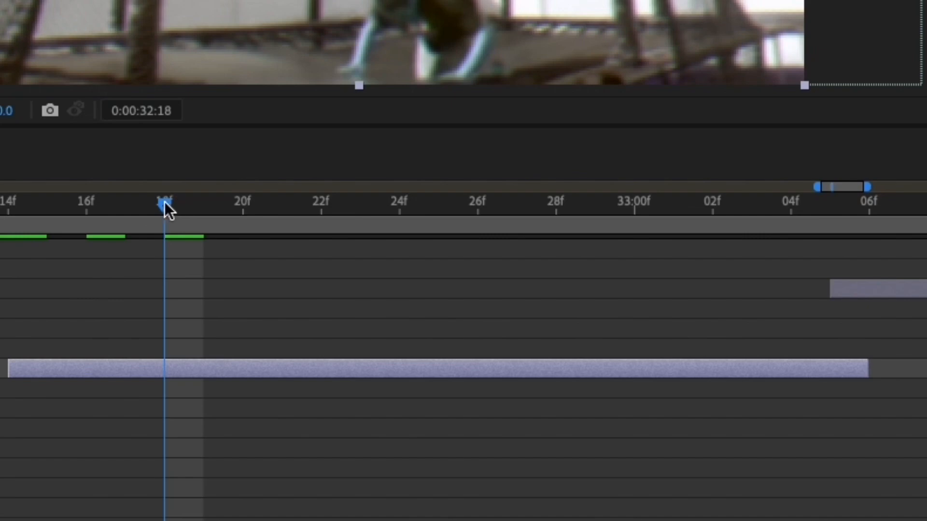
Step: Keyframe Master Hue at 269° at 0:00:32:20 and 1x+12° at 0:00:32:22, and reveal layer 13's keyframes
left_click_drag(166, 206, 224, 204)
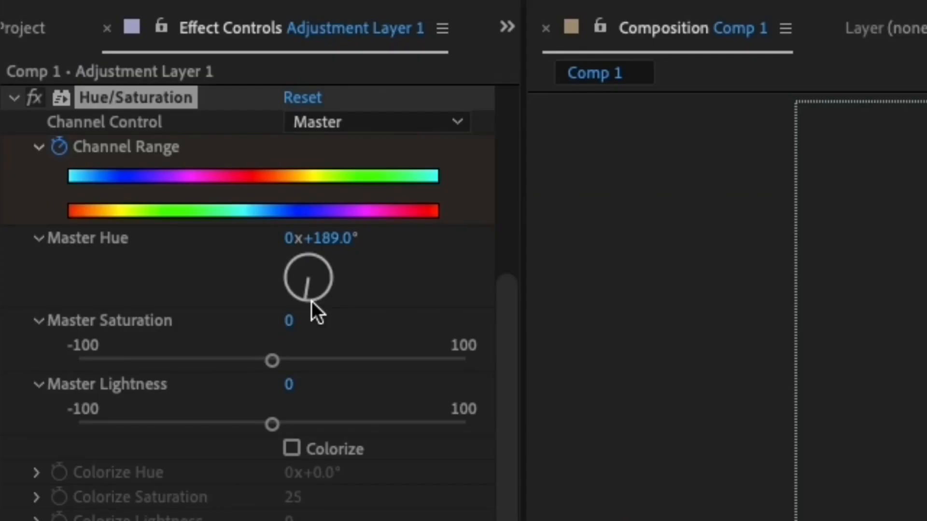
left_click_drag(311, 300, 267, 277)
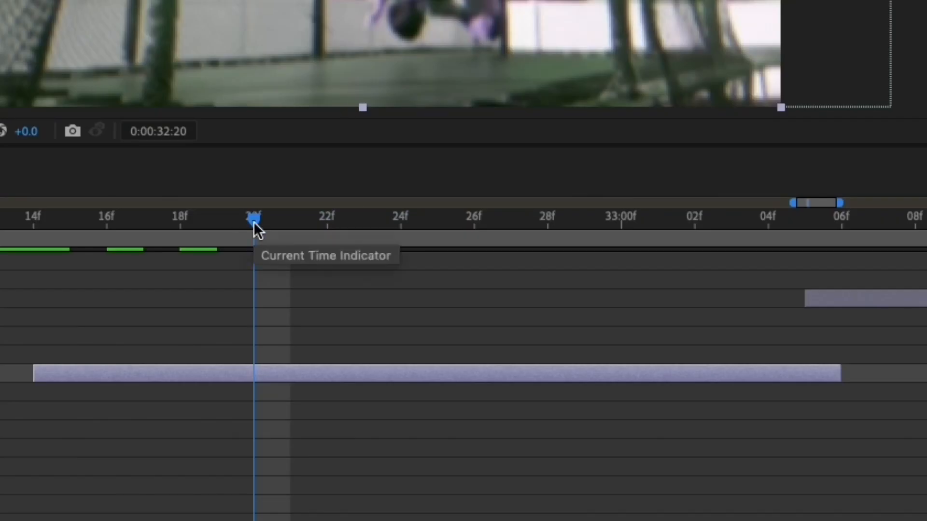
left_click_drag(253, 222, 304, 247)
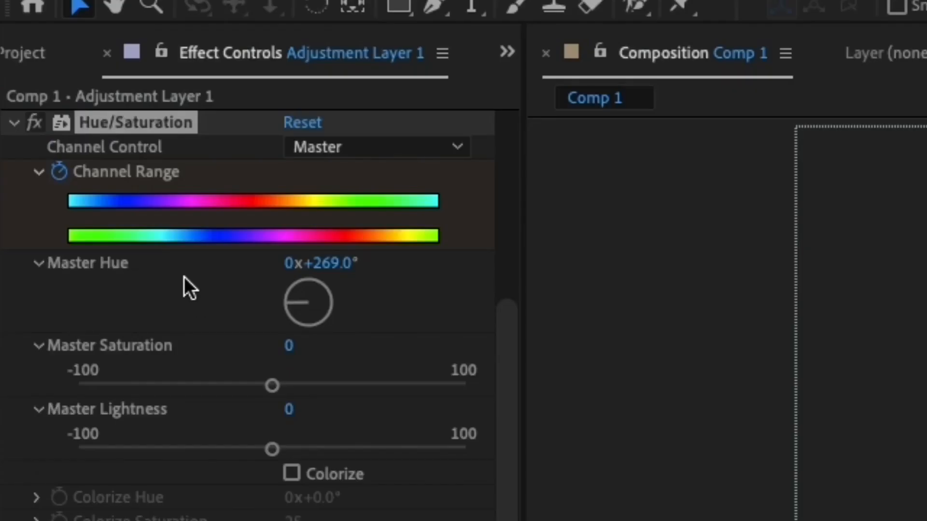
left_click_drag(309, 309, 319, 285)
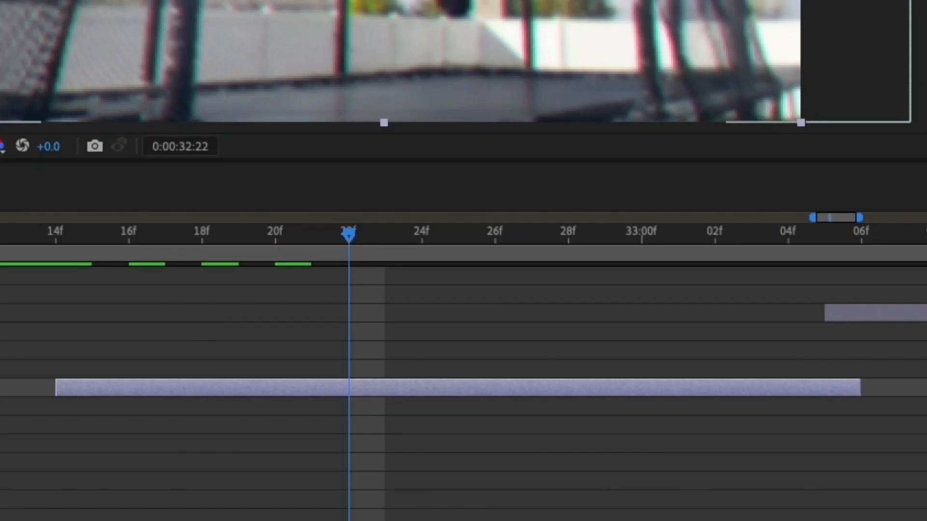
key("u")
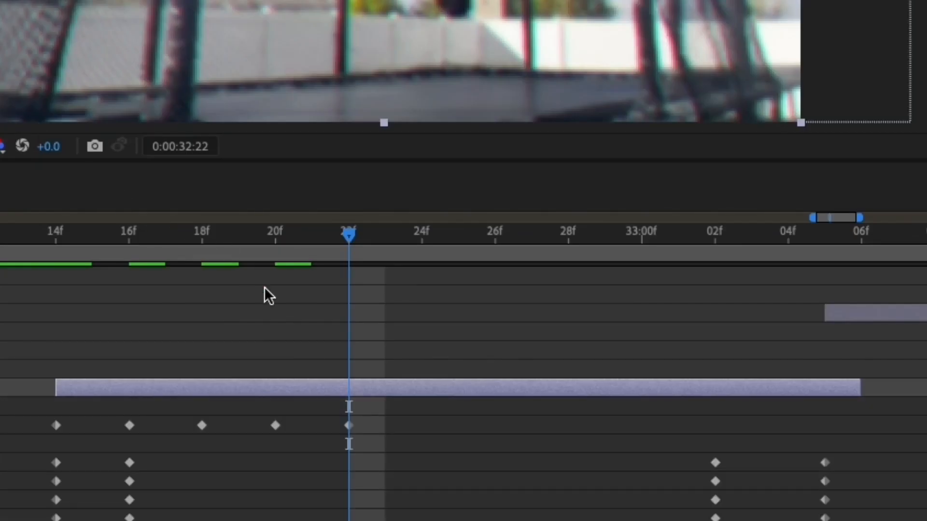
scroll(308, 314, "down", 5)
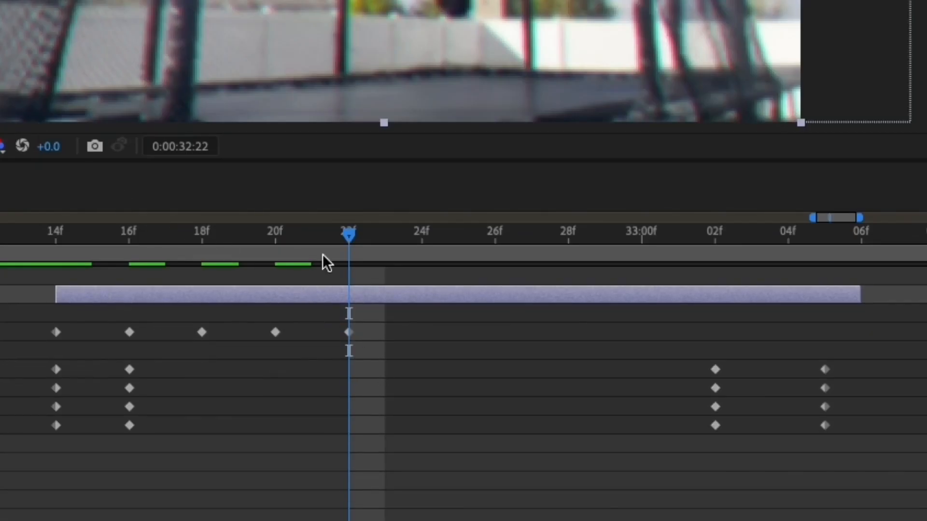
Step: Rotate Master Hue further at 0:00:32:24 and set it to 1x+189° at 0:00:32:26
left_click_drag(352, 242, 410, 270)
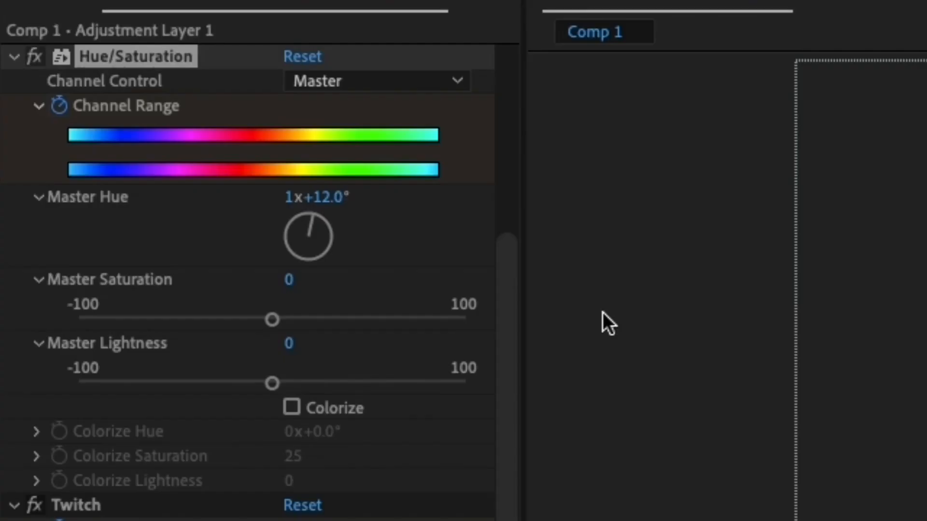
left_click_drag(314, 227, 357, 247)
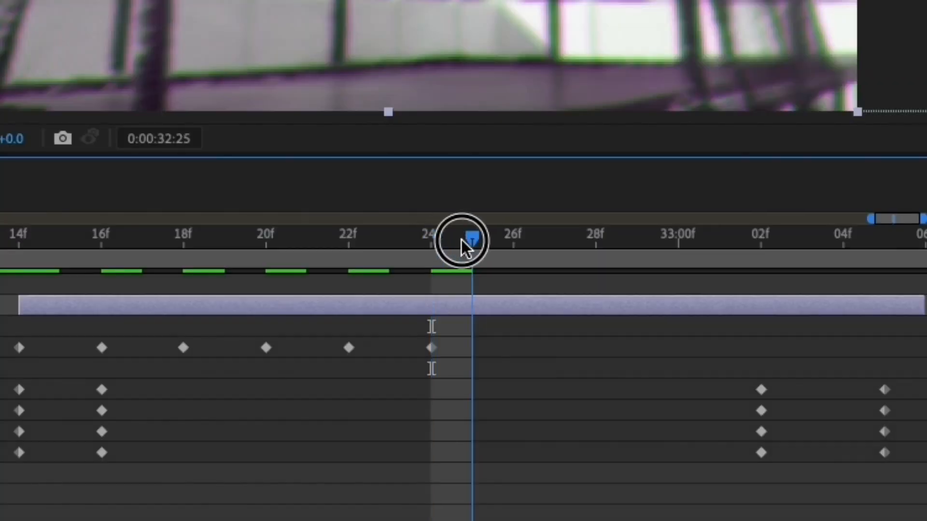
left_click_drag(472, 244, 505, 248)
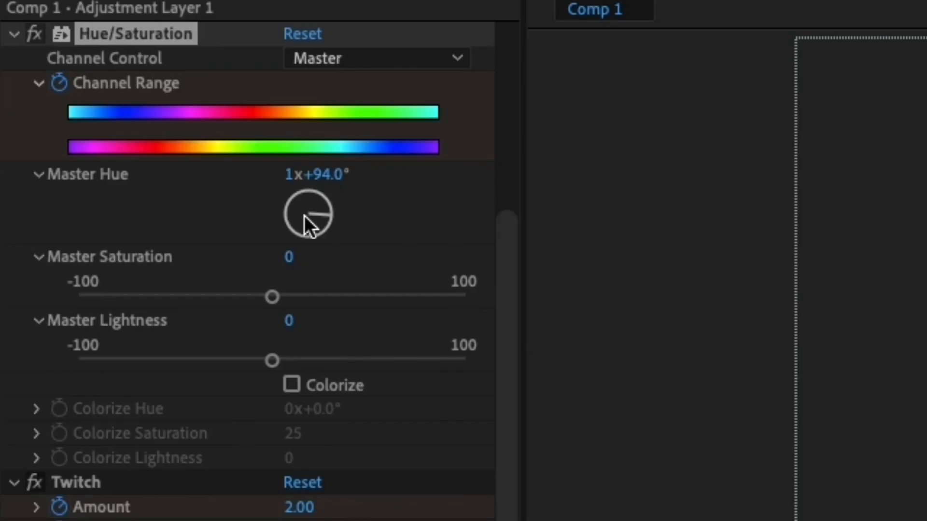
left_click(313, 221)
left_click_drag(312, 221, 304, 240)
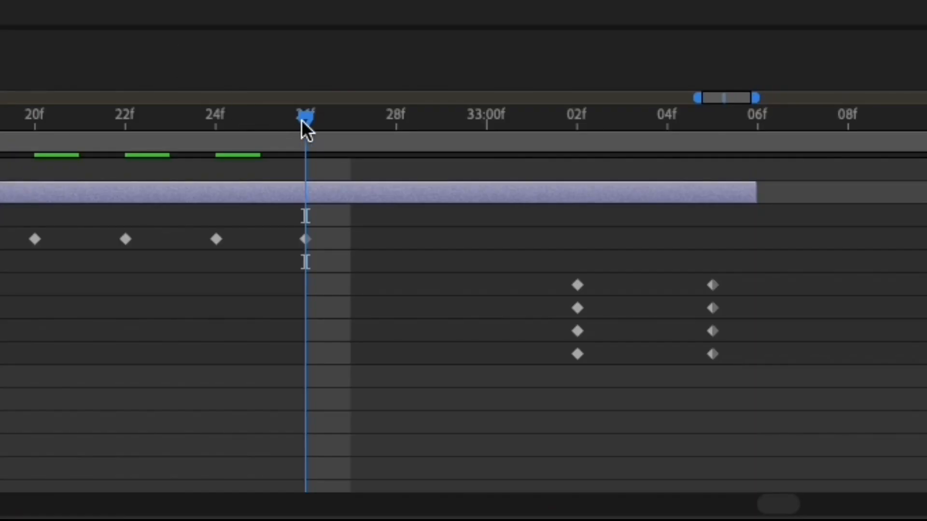
Step: Keyframe Master Hue at 1x+275° at 0:00:32:29 and 1x+0° at 0:00:33:03, then collapse layer 13's keyframes and return to its start
left_click_drag(303, 120, 418, 192)
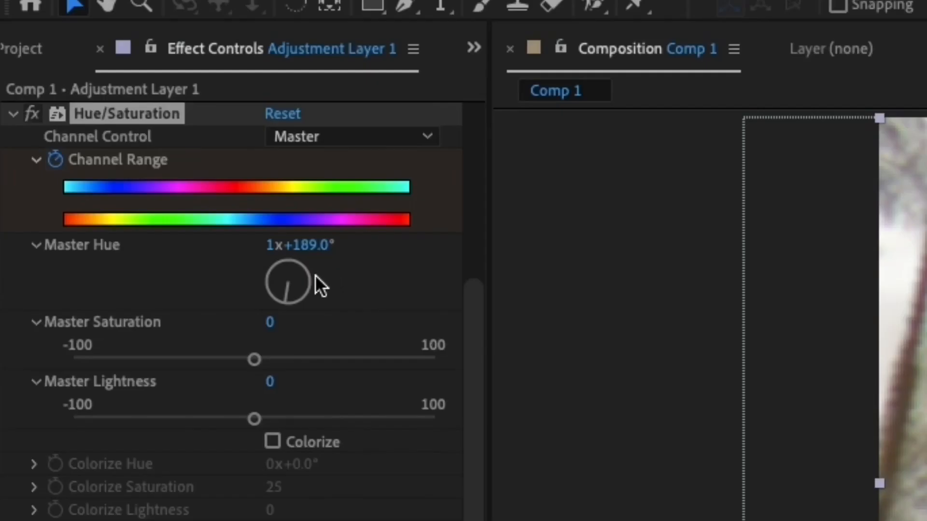
left_click_drag(283, 292, 248, 276)
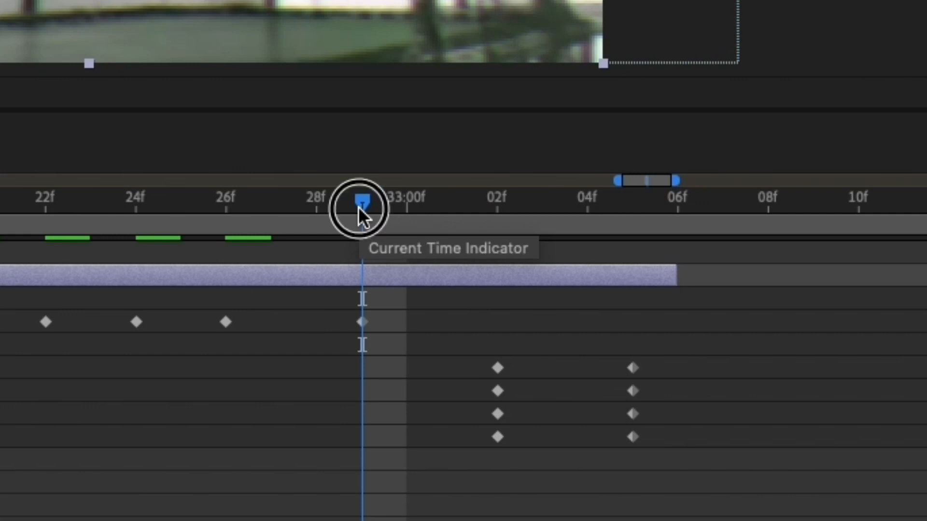
left_click_drag(358, 207, 524, 259)
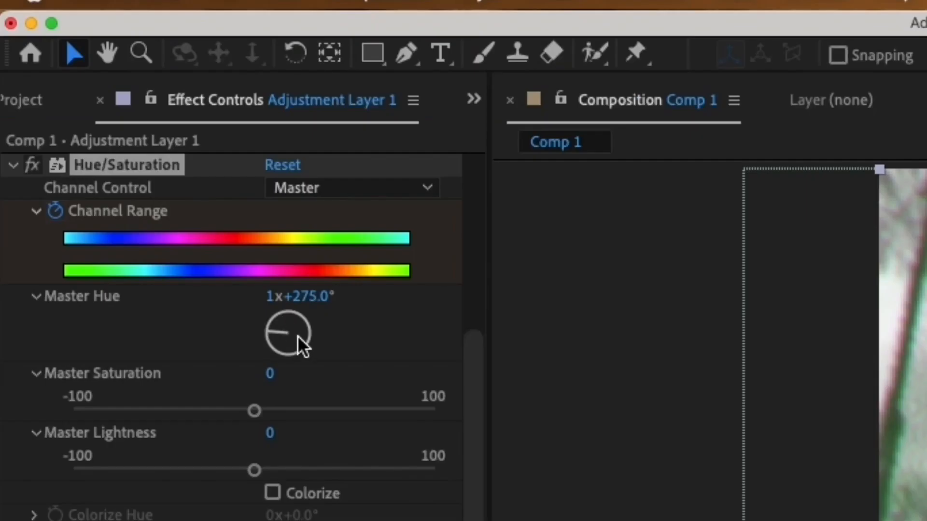
left_click(311, 298)
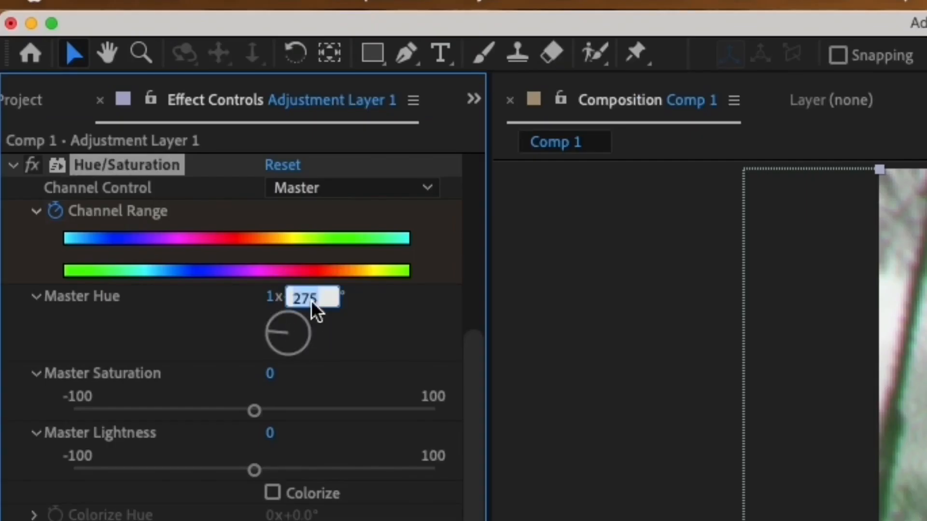
type("0")
key("Return")
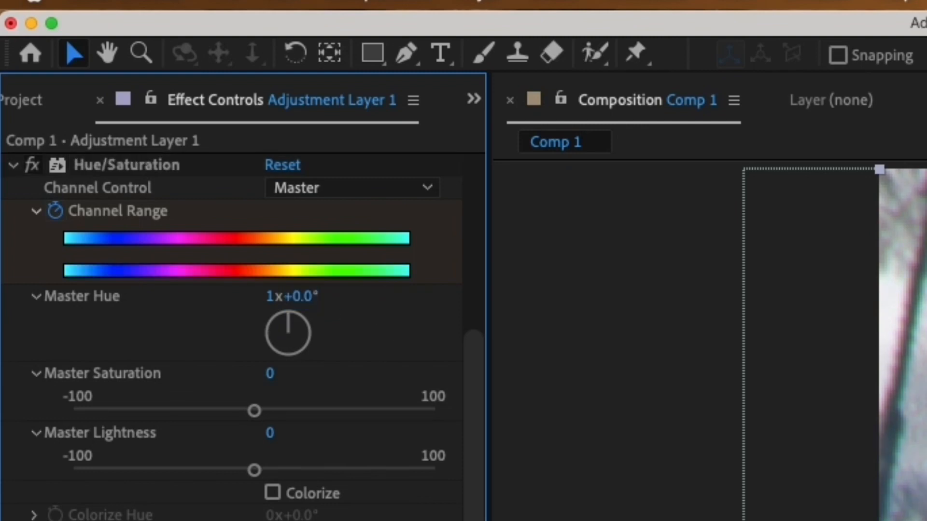
key("u")
key("i")
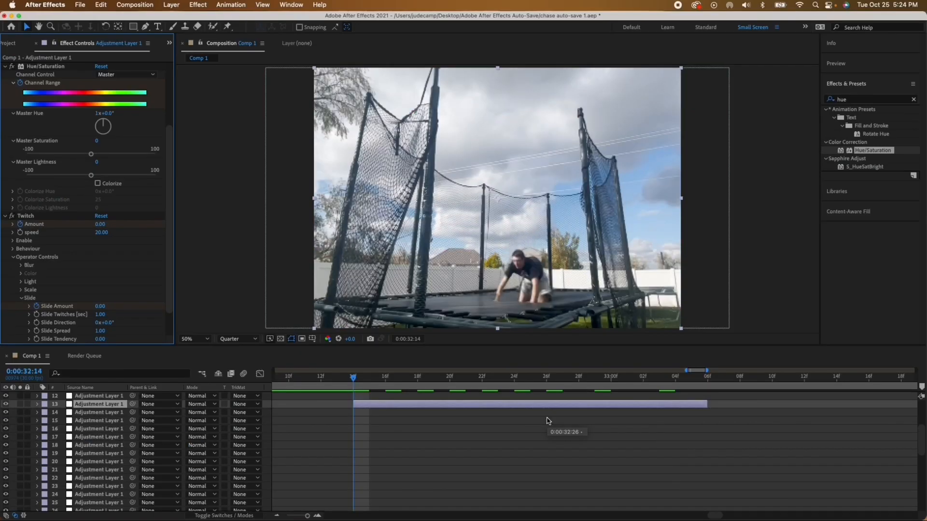
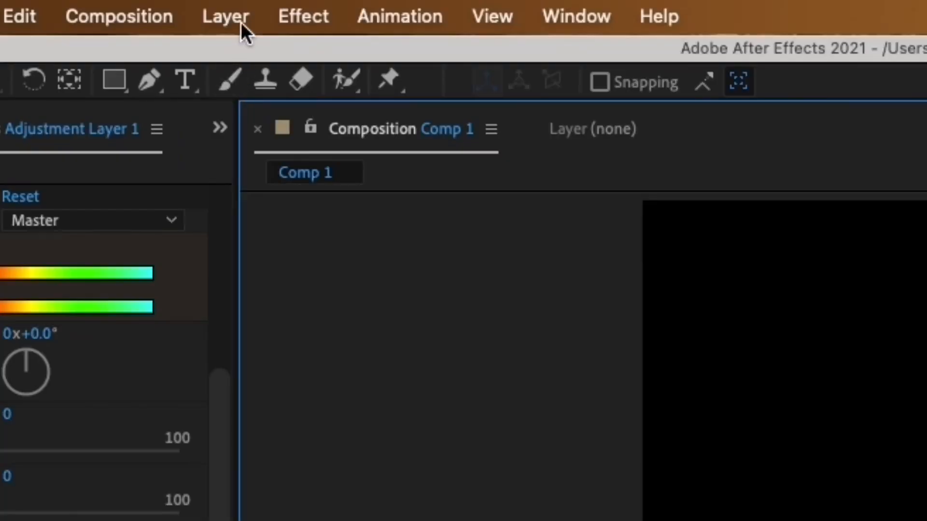
Step: Create a new adjustment layer and place it directly above the video clips, below the other adjustment layers
left_click(176, 7)
mouse_move(247, 52)
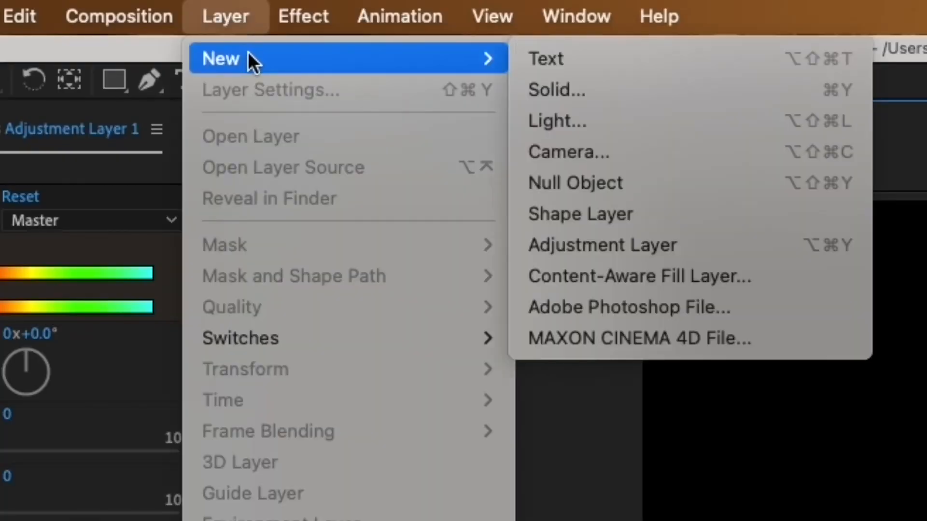
left_click(753, 250)
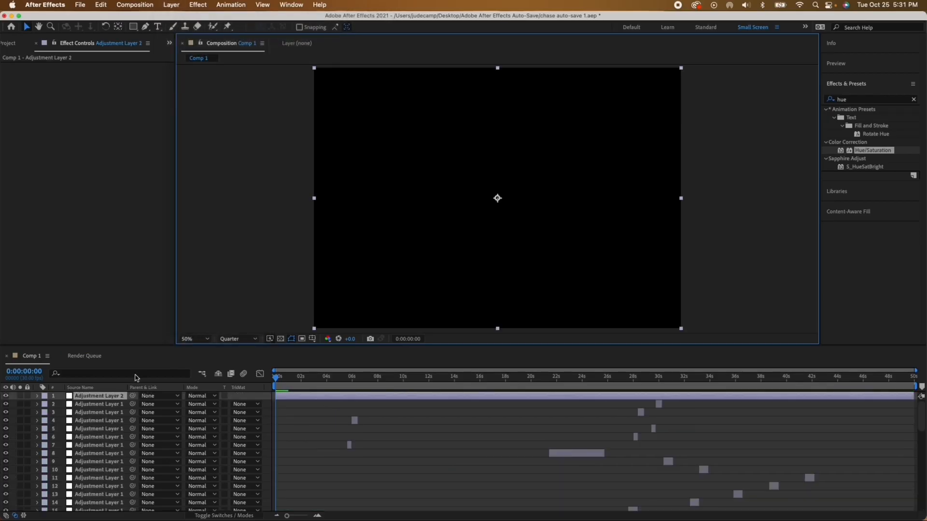
left_click_drag(112, 397, 110, 450)
left_click_drag(302, 360, 251, 236)
Step: Trim the start of Adjustment Layer 2 to the beginning of IMG_2377.mov at 0:00:02:27
left_click(887, 414)
key("i")
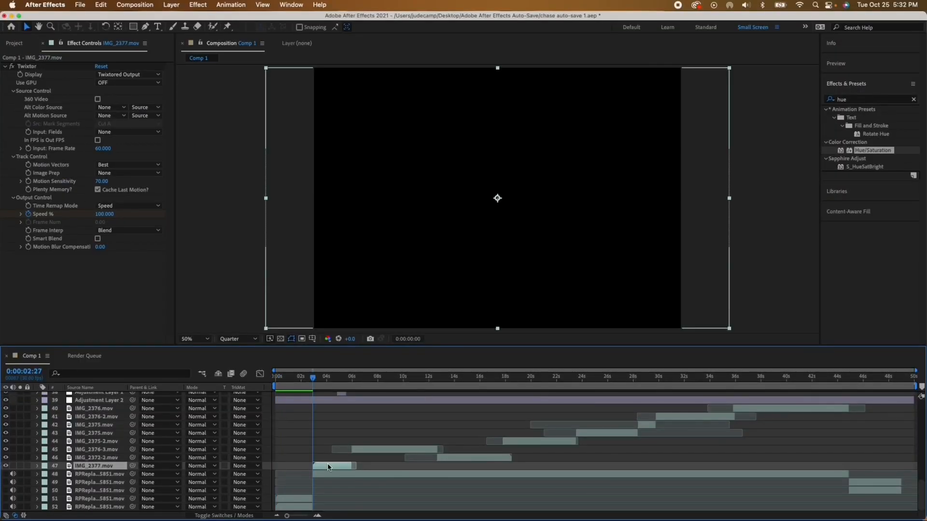
key("equal")
key("equal")
key("equal")
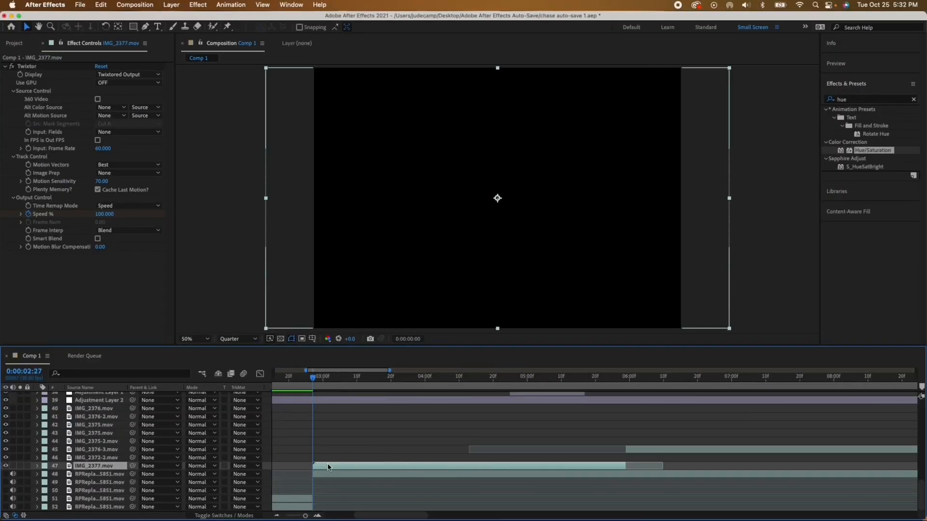
scroll(331, 467, "left", 5)
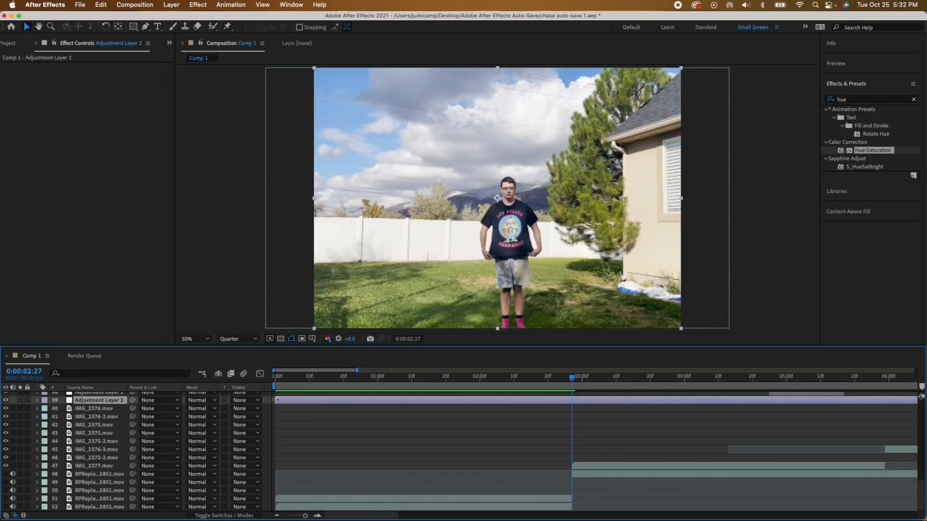
left_click_drag(320, 401, 572, 446)
Step: Trim the end of Adjustment Layer 2 to the end of the final clips at about 49 s, and return to its start
scroll(572, 447, "right", 20)
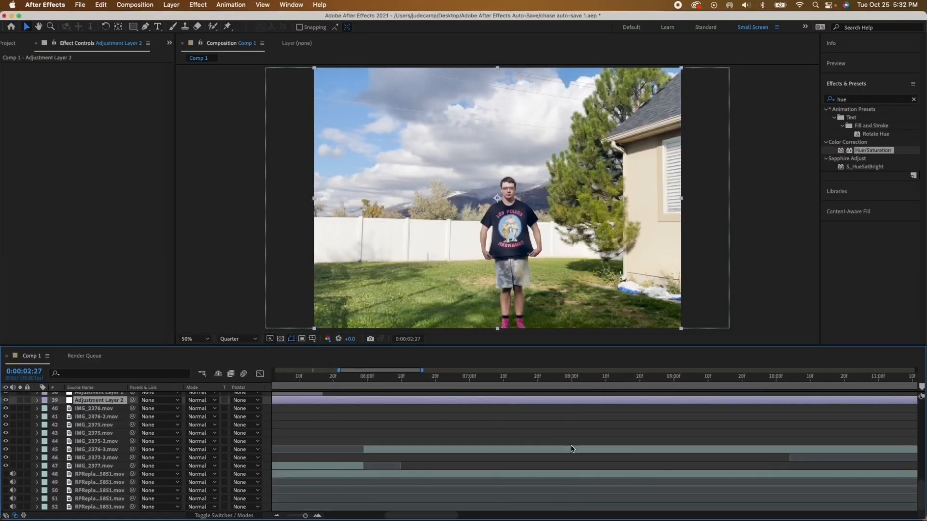
left_click(812, 379)
left_click_drag(911, 400, 814, 414)
key("i")
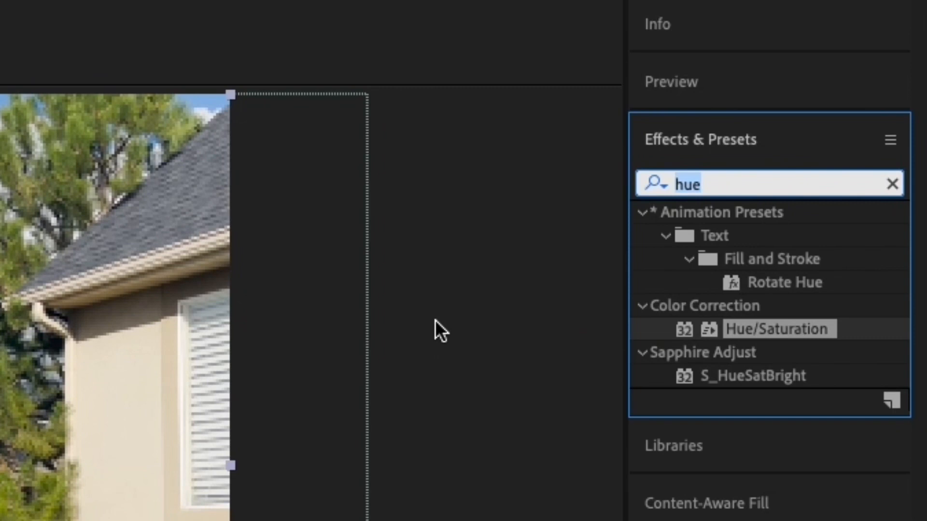
Step: Apply the Apply Color LUT effect to Adjustment Layer 2 with the standard JAY - Iconic .cube file from the Iconic folder
type("apply co")
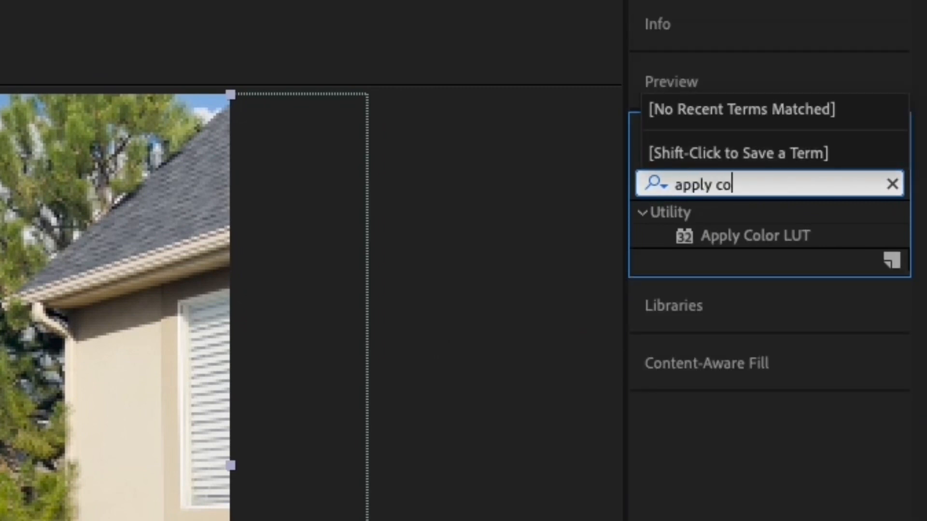
type("lor lut")
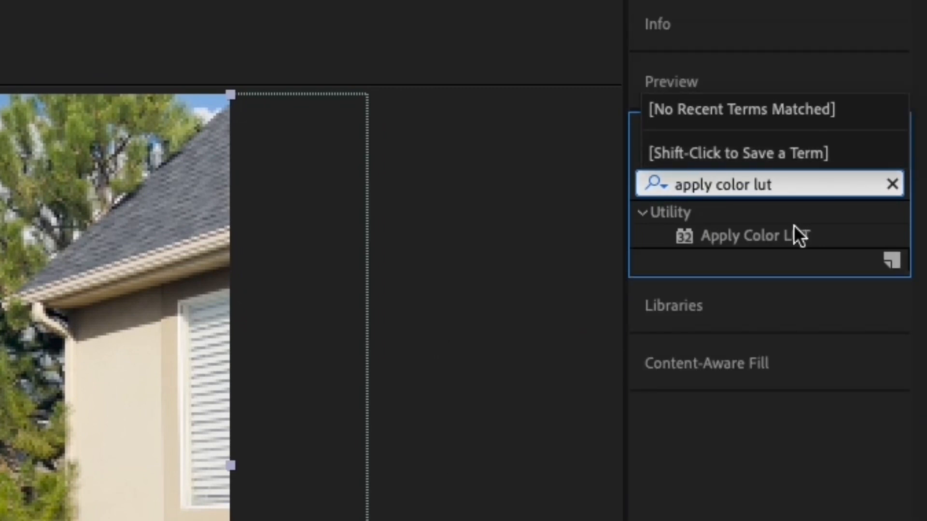
double_click(759, 238)
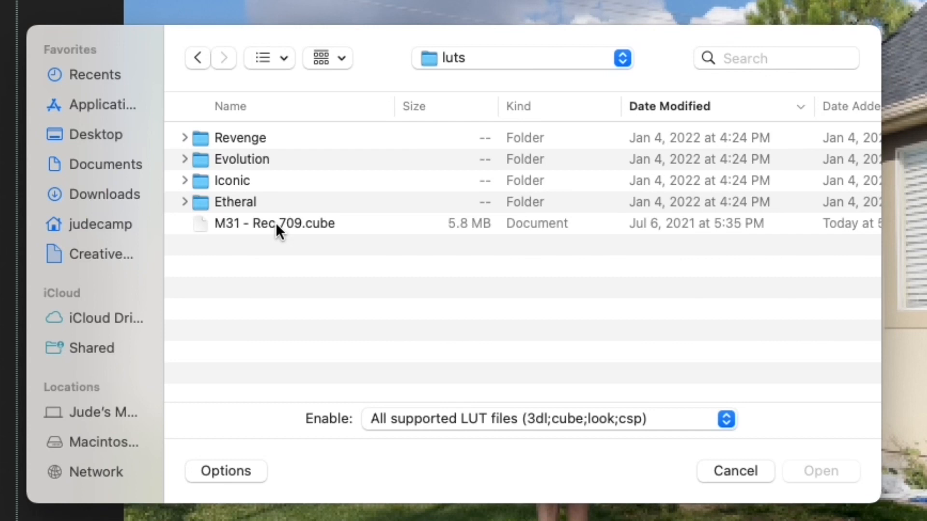
left_click(184, 181)
left_click(256, 201)
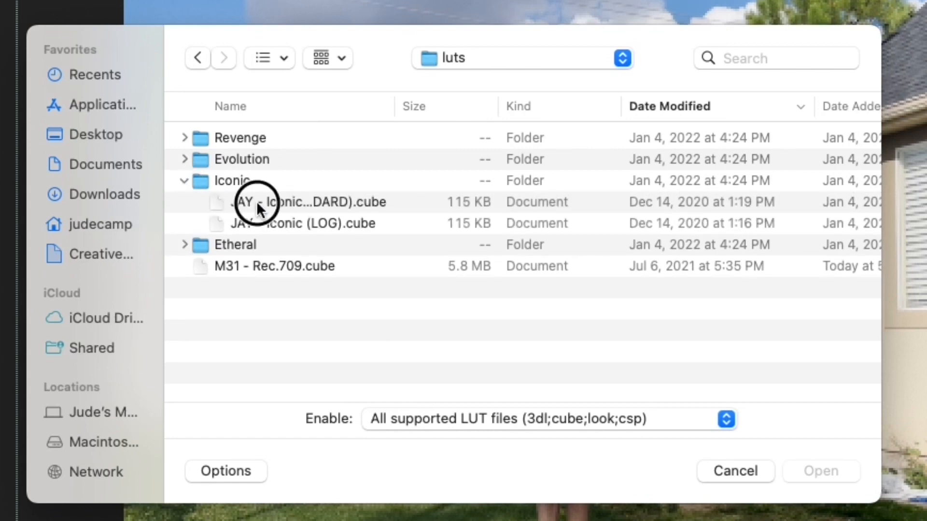
left_click(825, 469)
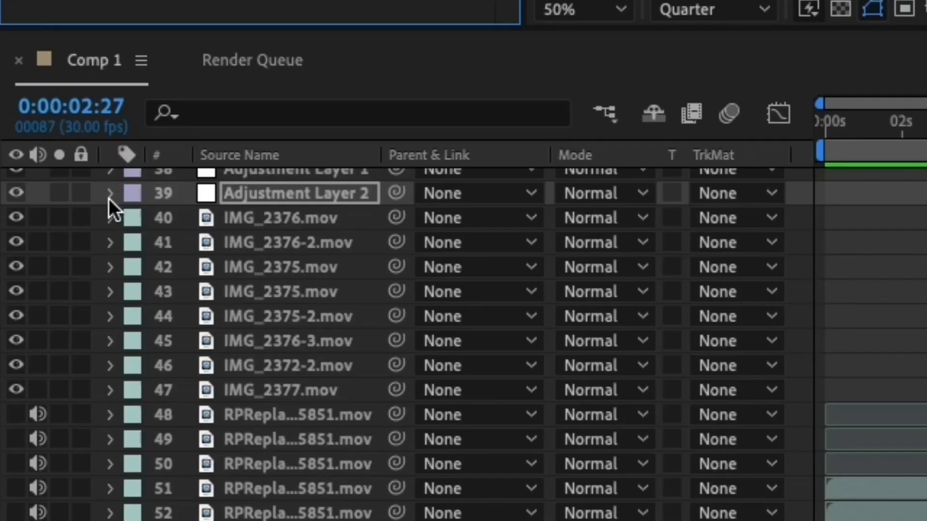
Step: Set the Effect Opacity of Apply Color LUT to 75% in its Compositing Options
left_click(37, 402)
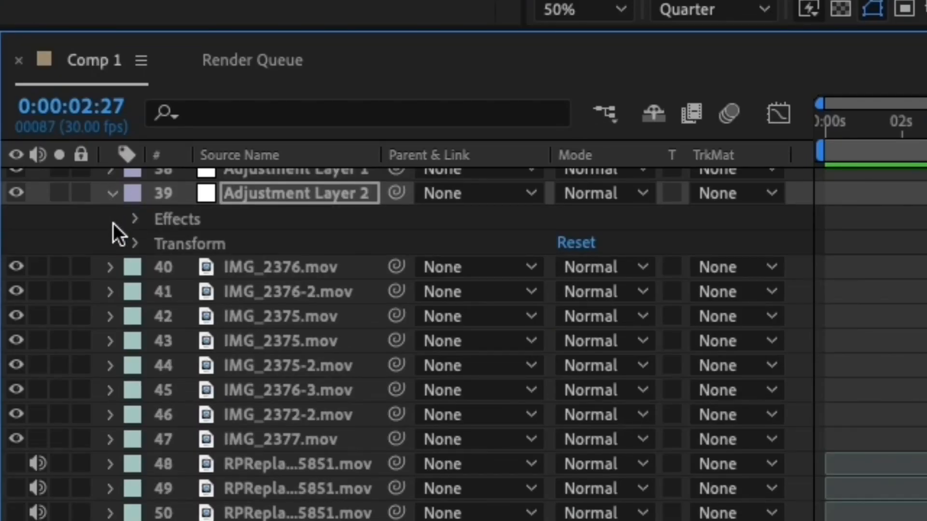
left_click(138, 220)
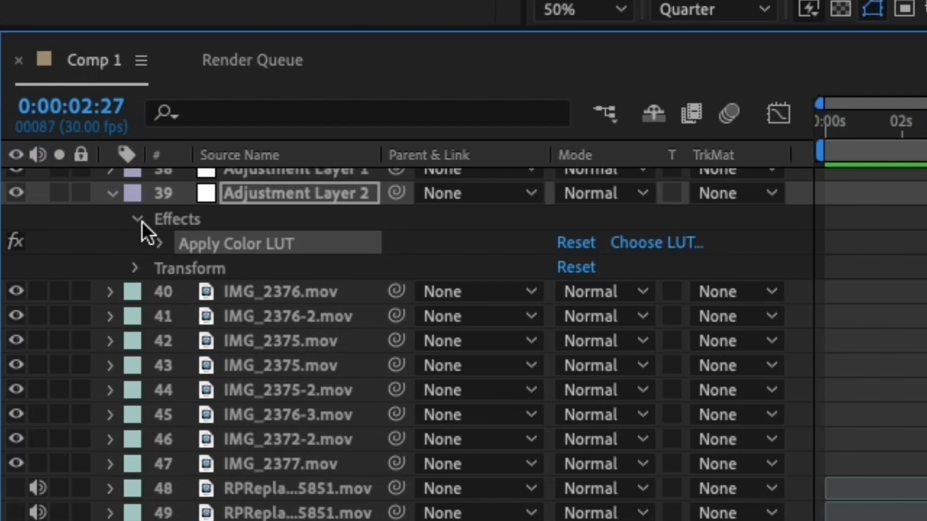
left_click(162, 244)
left_click(185, 293)
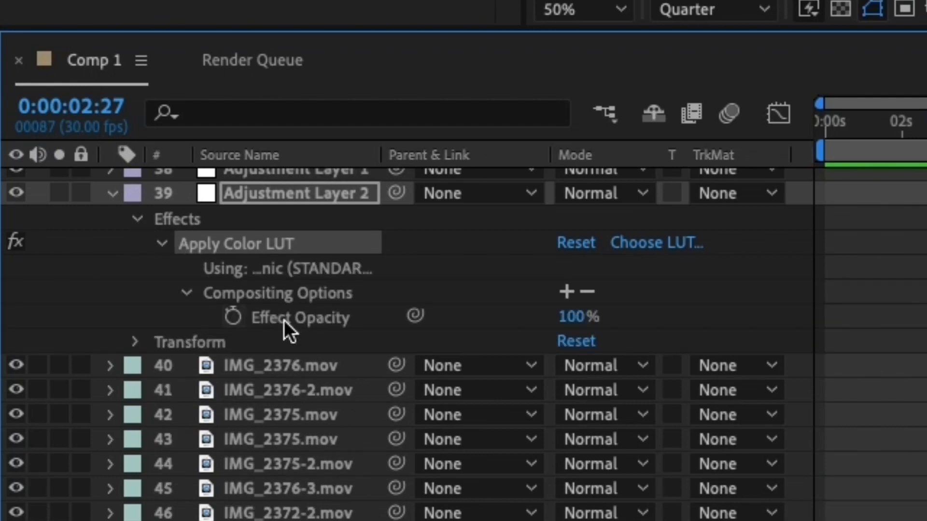
left_click(576, 318)
type("75")
key("Return")
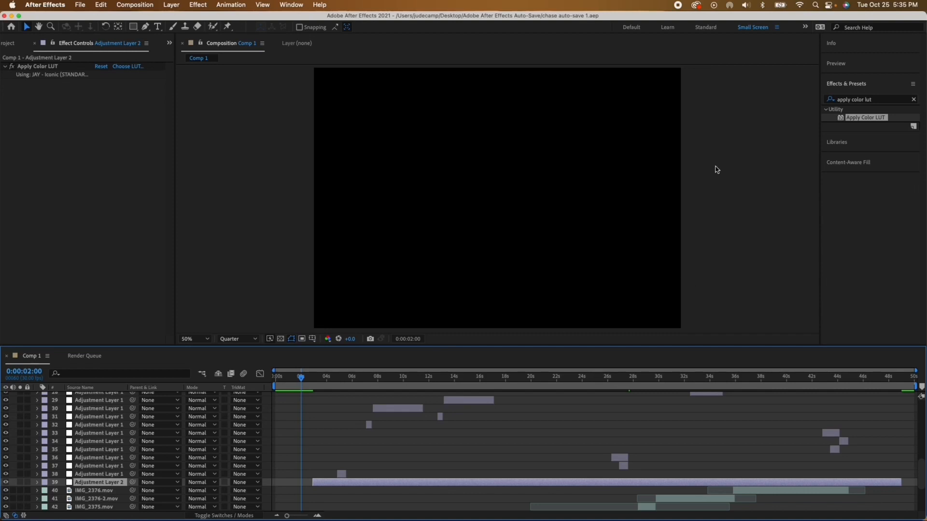
Step: Apply the Wigglerama preset to Adjustment Layer 2 and scrub from the layer's start to preview the wiggle
left_click(830, 98)
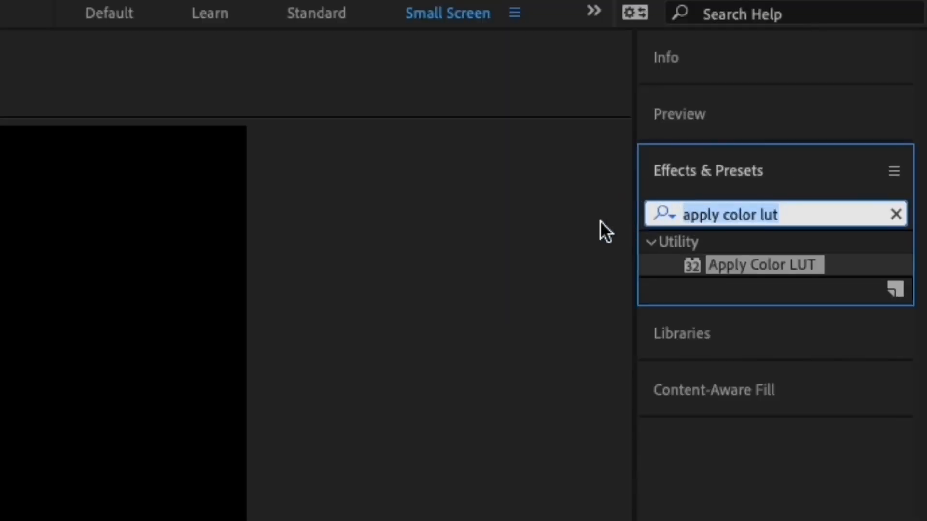
type("wiggler")
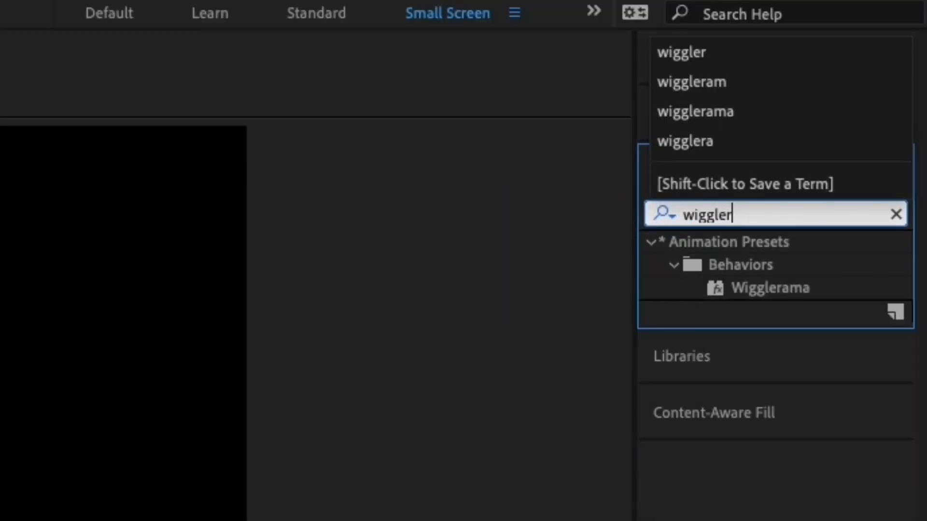
left_click(746, 291)
double_click(861, 129)
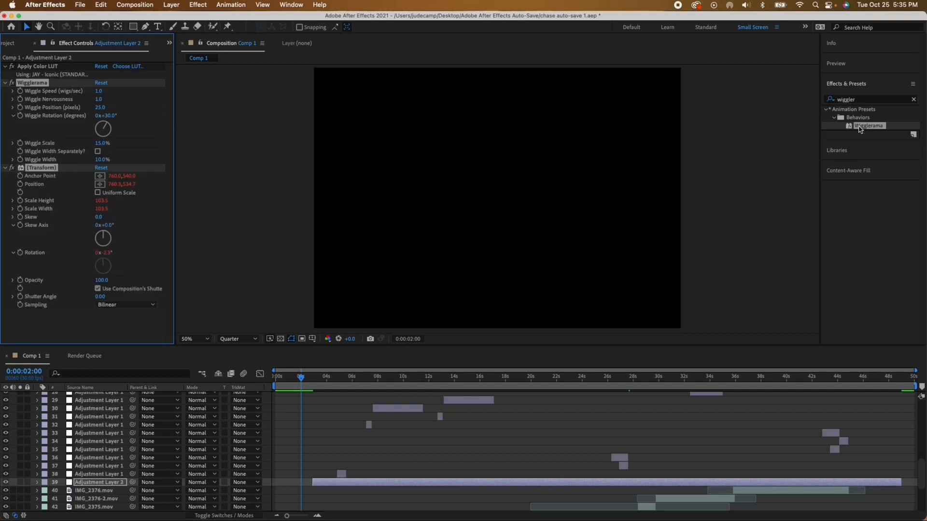
key("i")
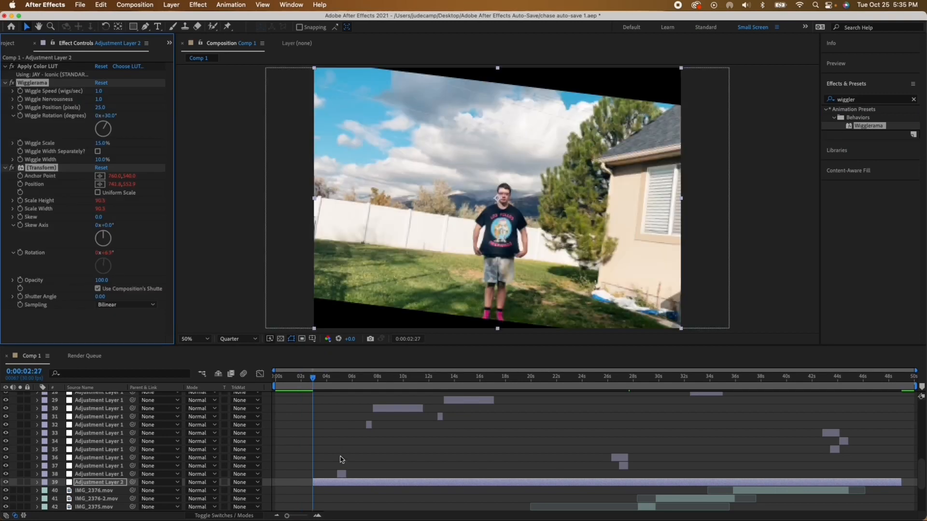
left_click(317, 376)
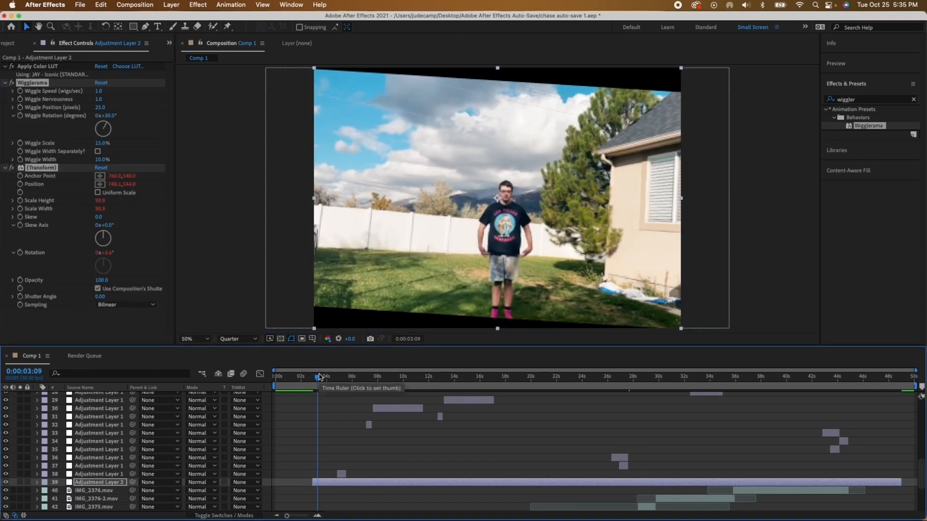
left_click_drag(319, 376, 368, 382)
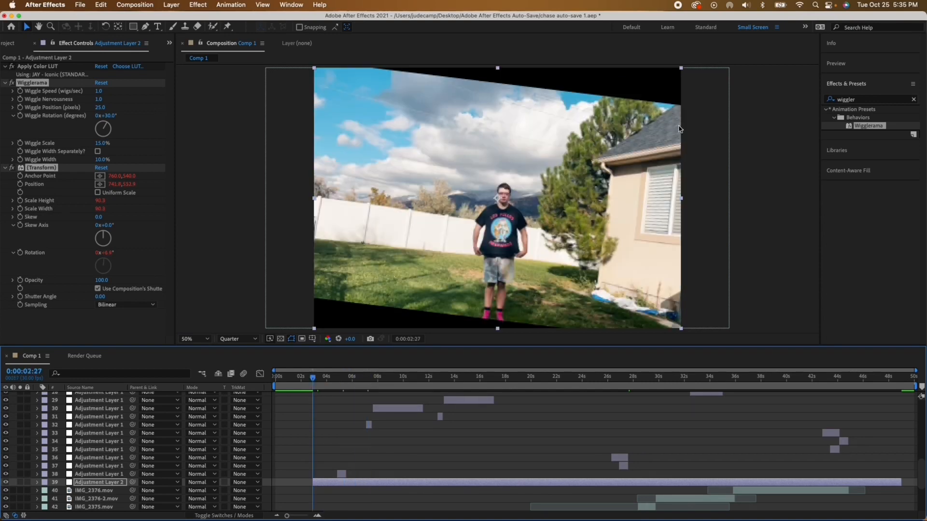
Step: Add a Transform effect between Apply Color LUT and Wigglerama and set its Scale to 121
left_click(866, 99)
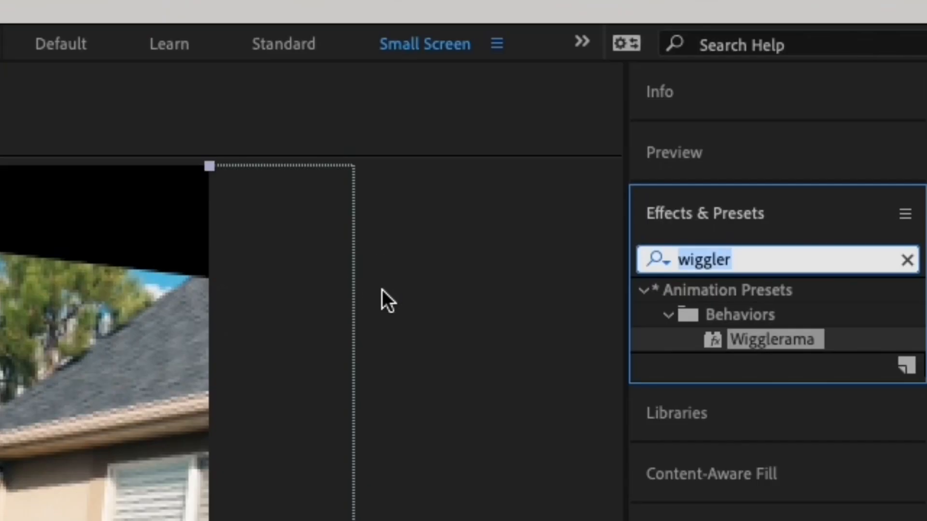
type("transf")
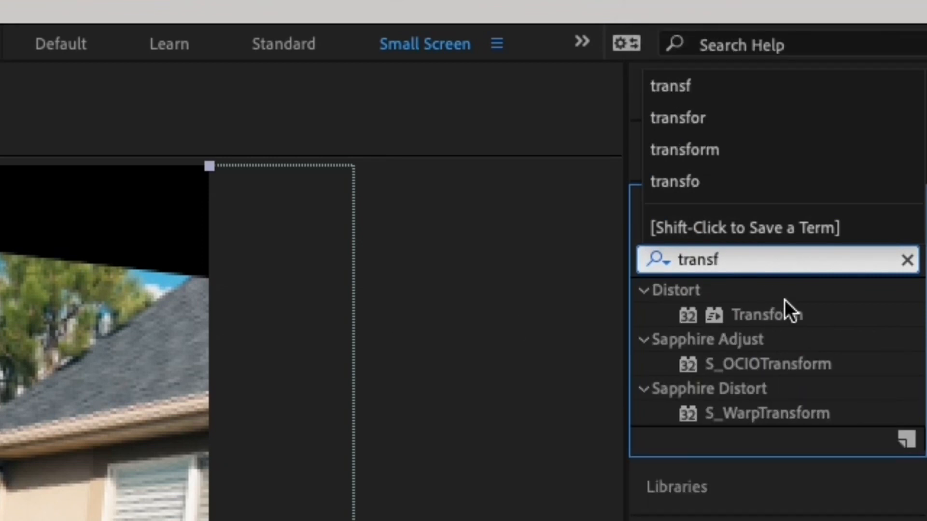
left_click_drag(784, 300, 110, 138)
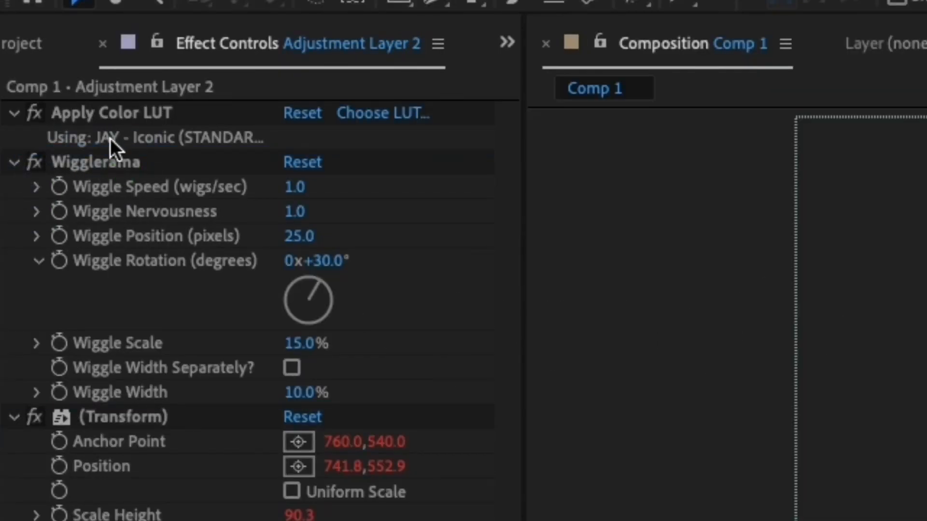
scroll(239, 237, "up", 2)
left_click(292, 260)
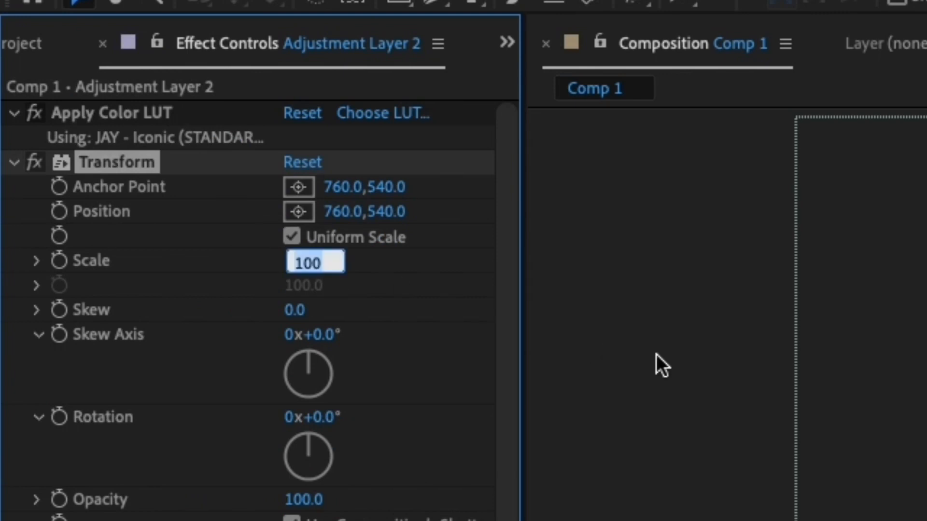
type("11121")
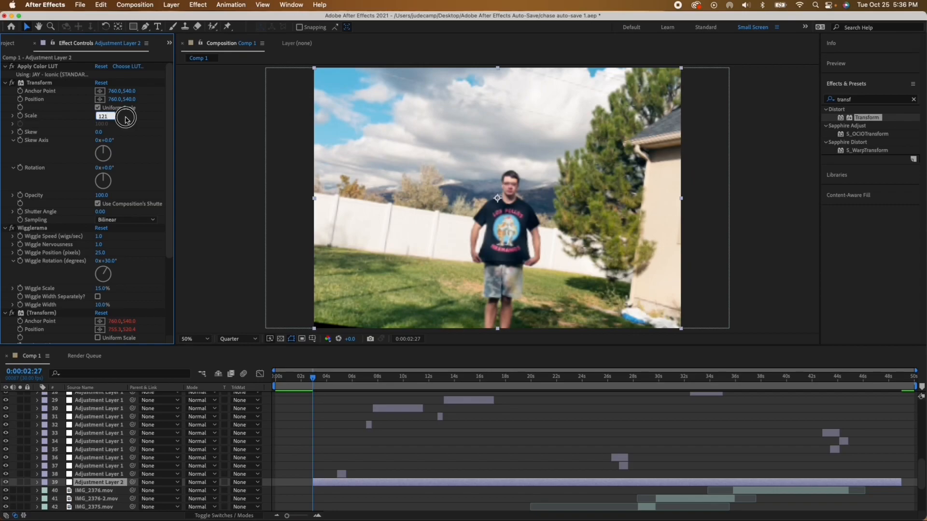
key("Return")
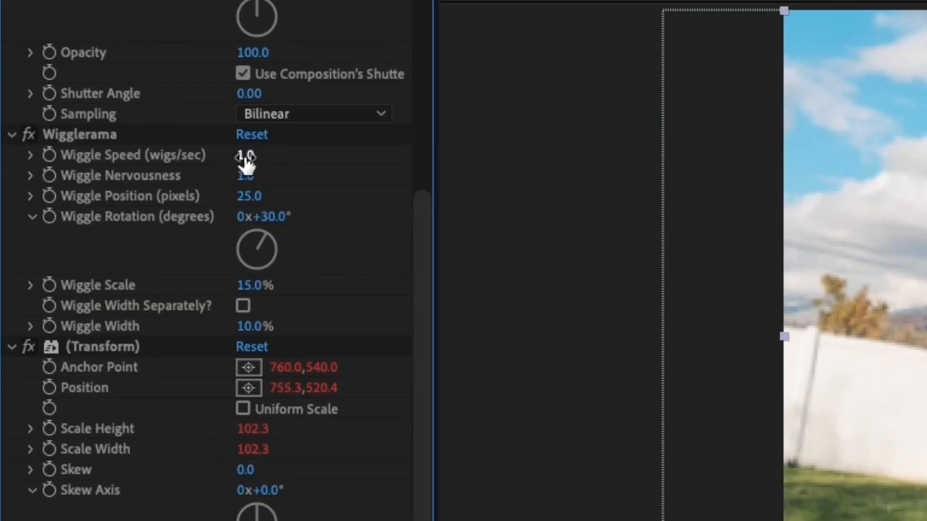
Step: Set Wigglerama's Wiggle Speed to 0.7 and Wiggle Position to 5 pixels
left_click(102, 236)
type("0.7")
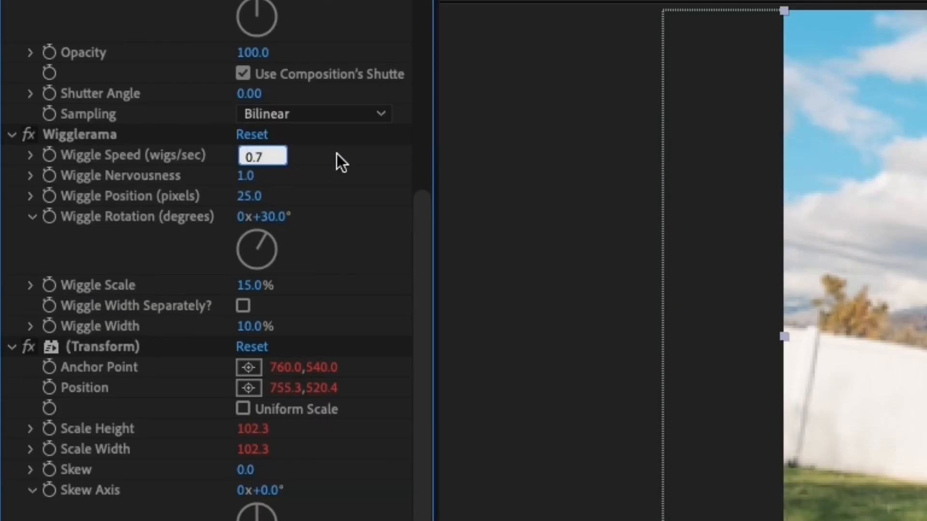
left_click(336, 155)
left_click(250, 198)
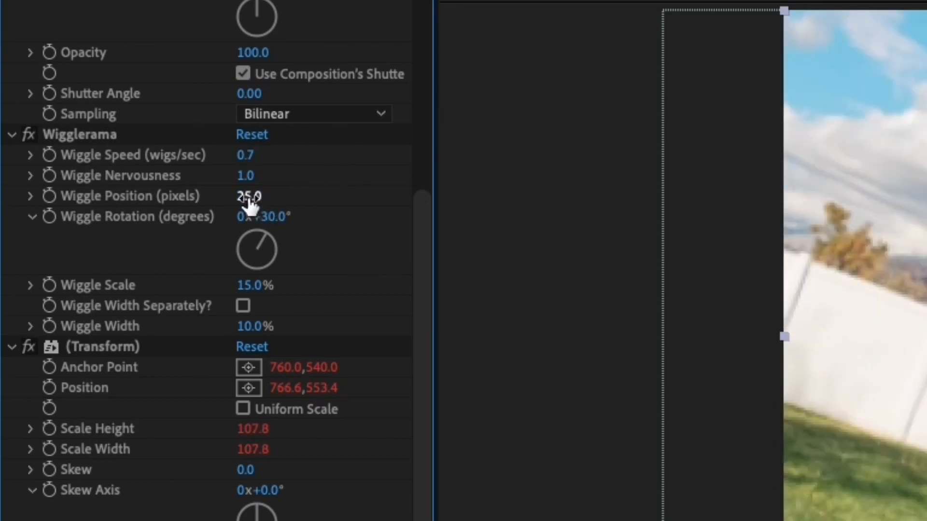
type("5")
left_click(332, 191)
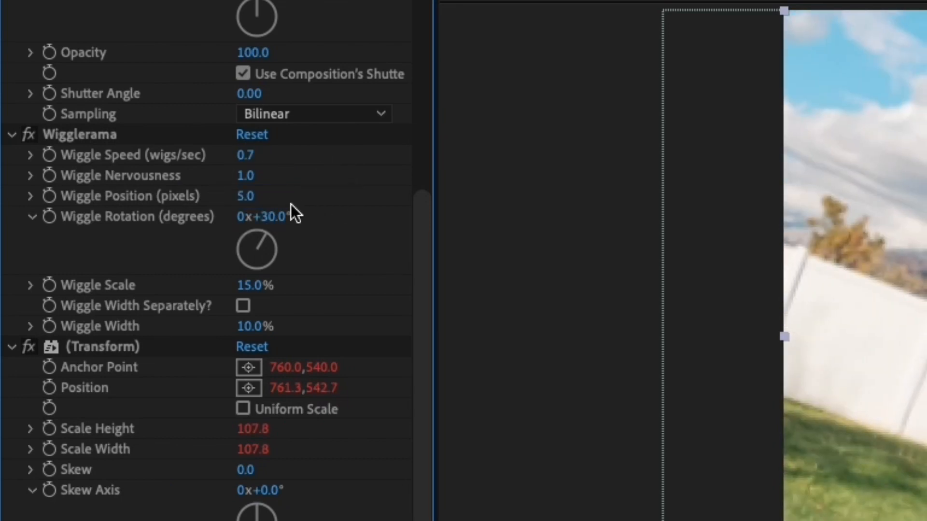
Step: Set Wigglerama's Wiggle Rotation to 5° and Wiggle Scale to 4%
type("5")
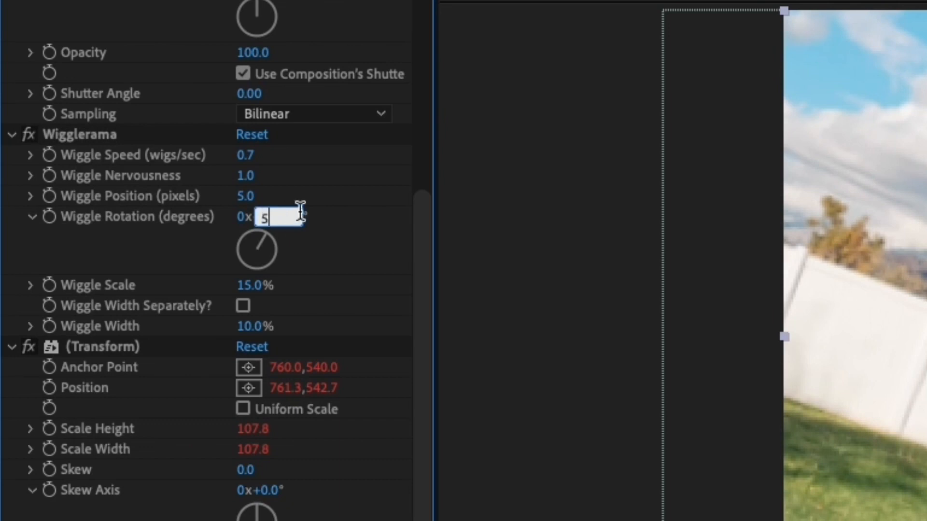
left_click(352, 227)
left_click(252, 285)
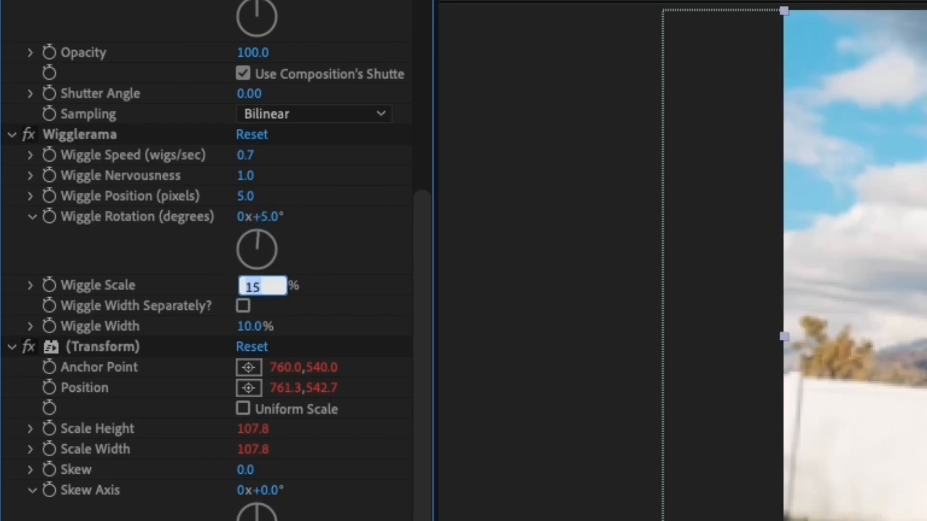
type("4")
left_click(316, 283)
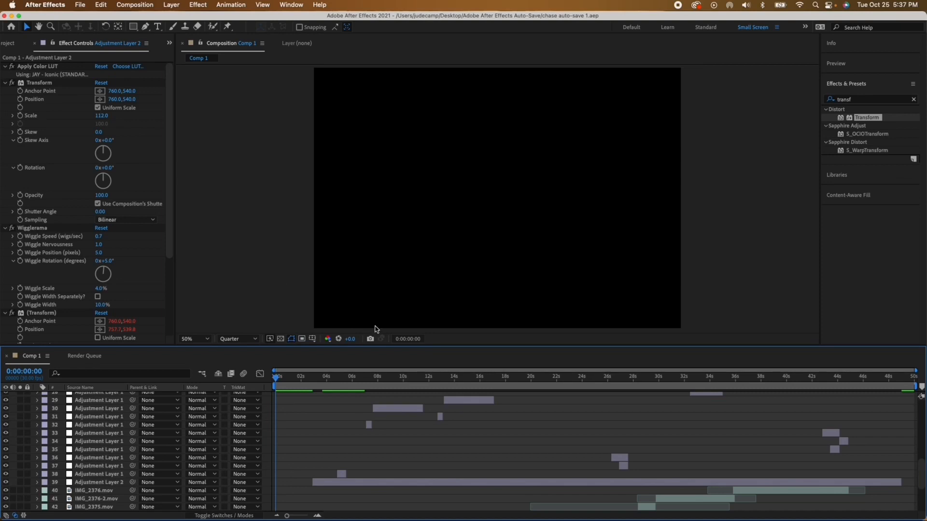
Step: Duplicate Adjustment Layer 2 and delete all the effects from the upper copy
left_click(411, 482)
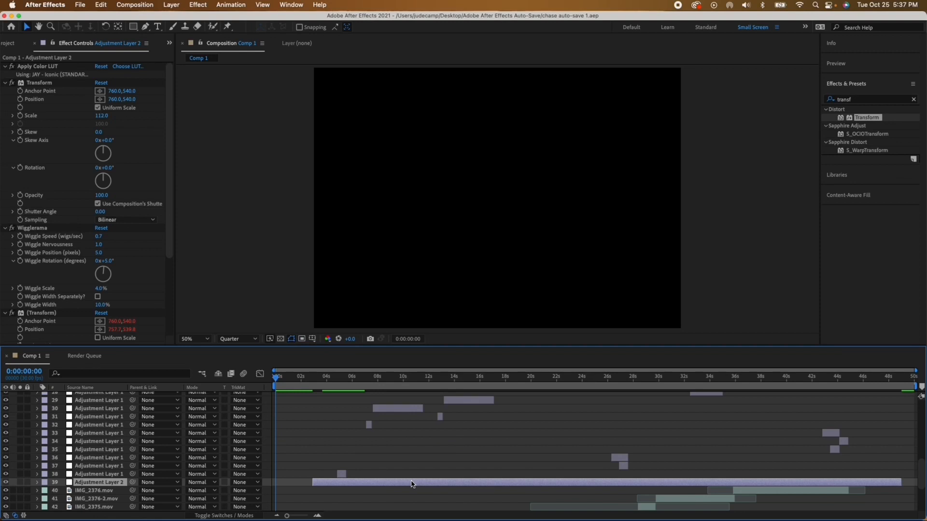
key("super+d")
left_click(36, 67)
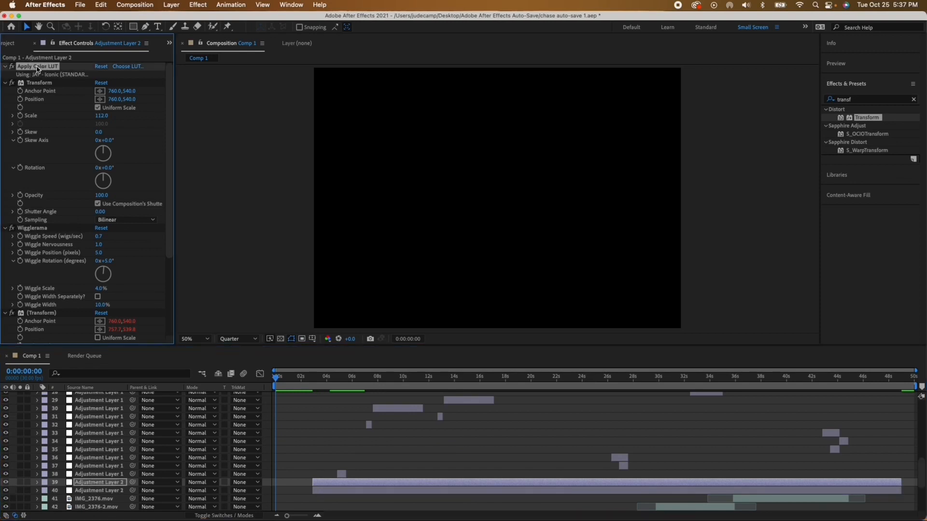
key("Delete")
left_click(37, 68)
key("Delete")
left_click(36, 68)
key("Delete")
left_click(37, 68)
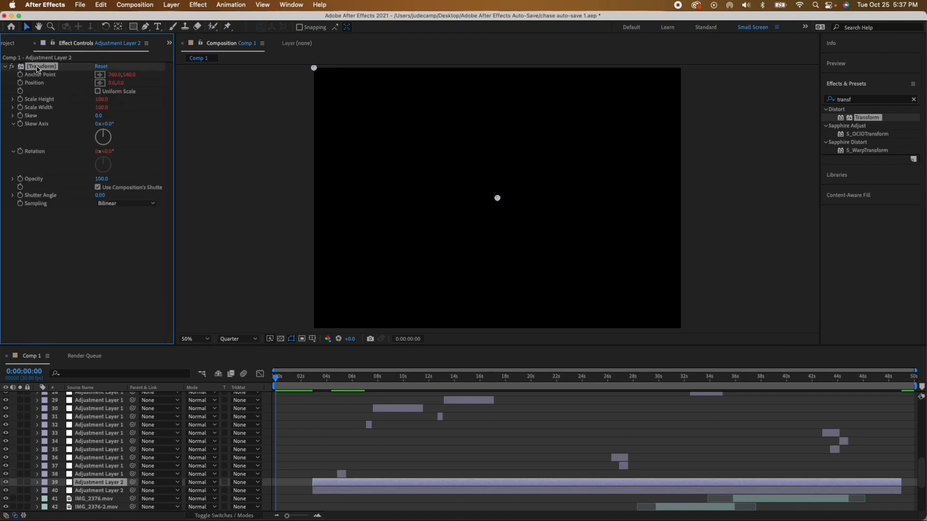
key("Delete")
Step: Move the emptied Adjustment Layer 2 copy up toward the top of the layer stack and apply CC Vignette to it
left_click_drag(109, 481, 113, 391)
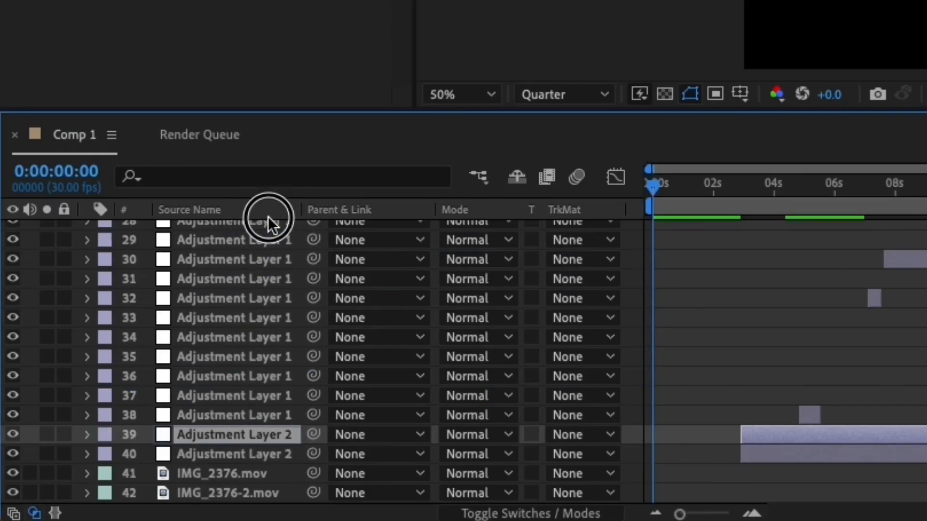
left_click_drag(268, 217, 266, 223)
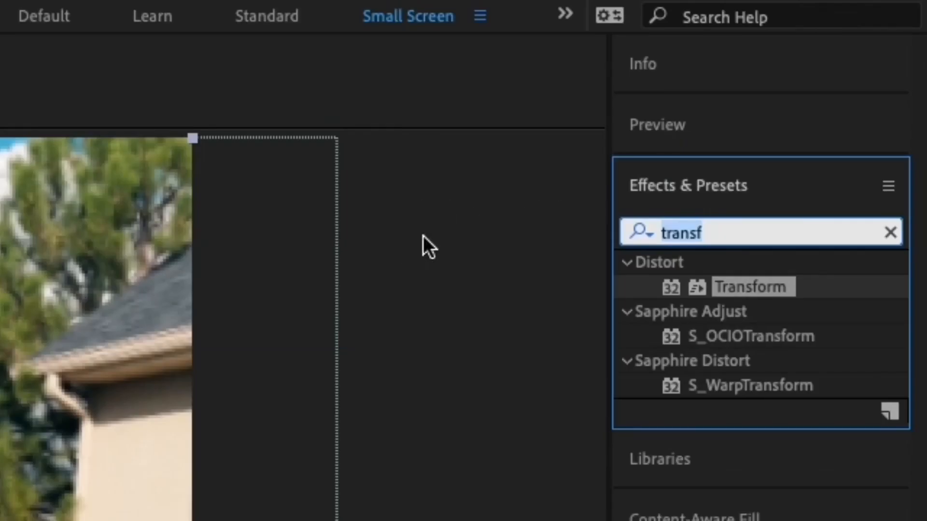
type("vi")
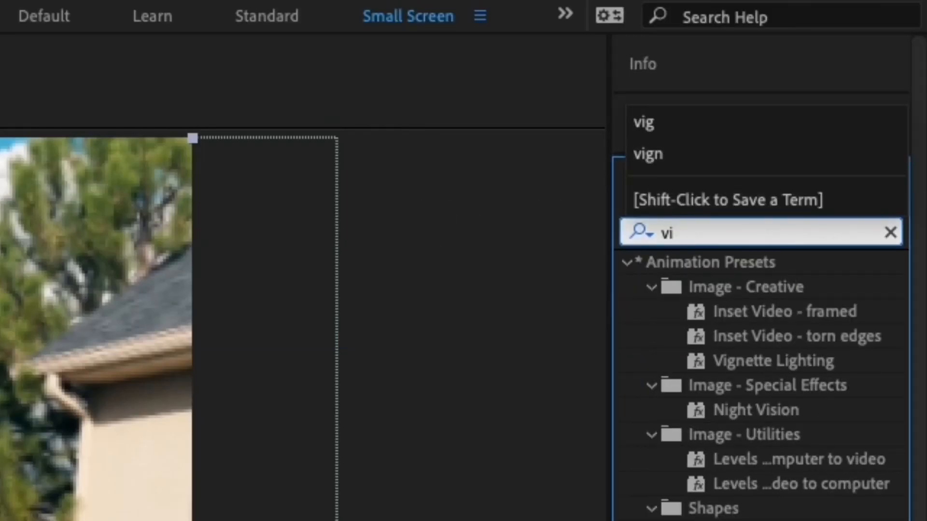
type("gn")
left_click(711, 412)
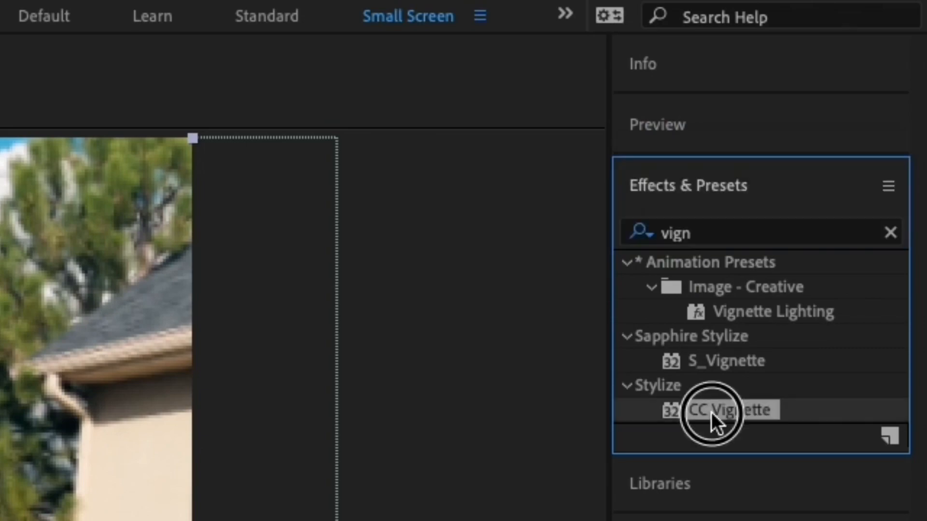
double_click(711, 413)
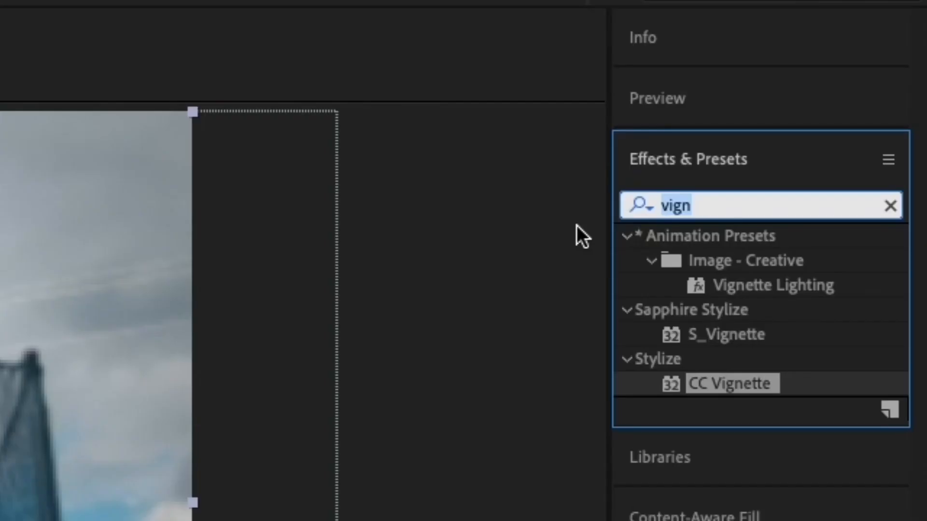
Step: Add CC Force Motion Blur below CC Vignette on the duplicated adjustment layer and set its Shutter Angle to 80
type("force")
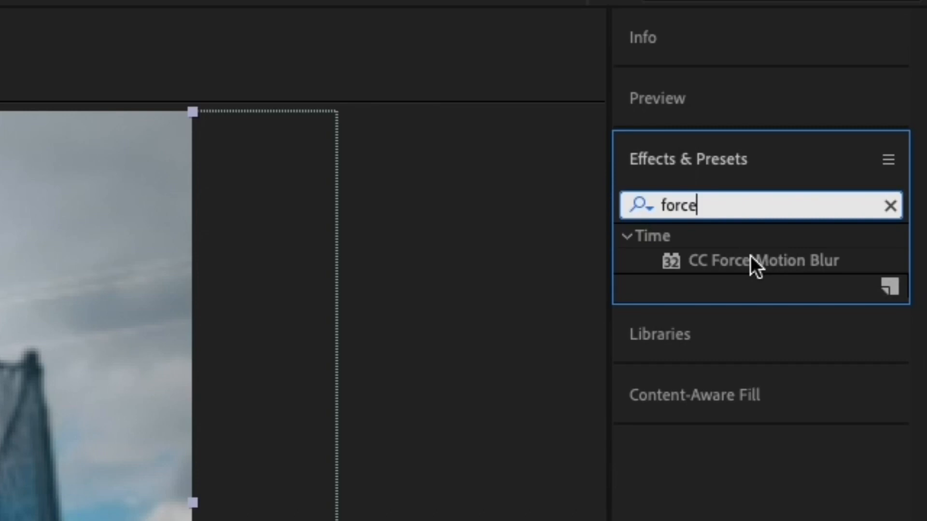
left_click(749, 256)
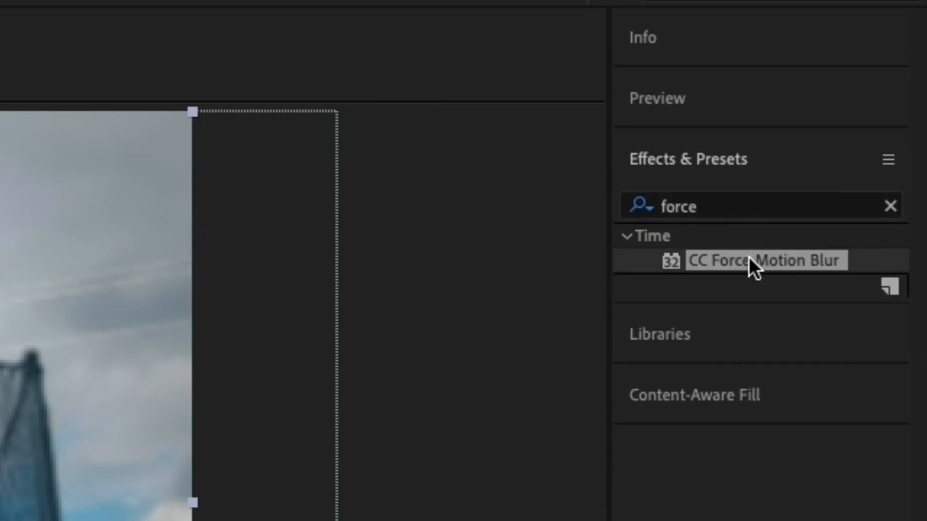
double_click(748, 257)
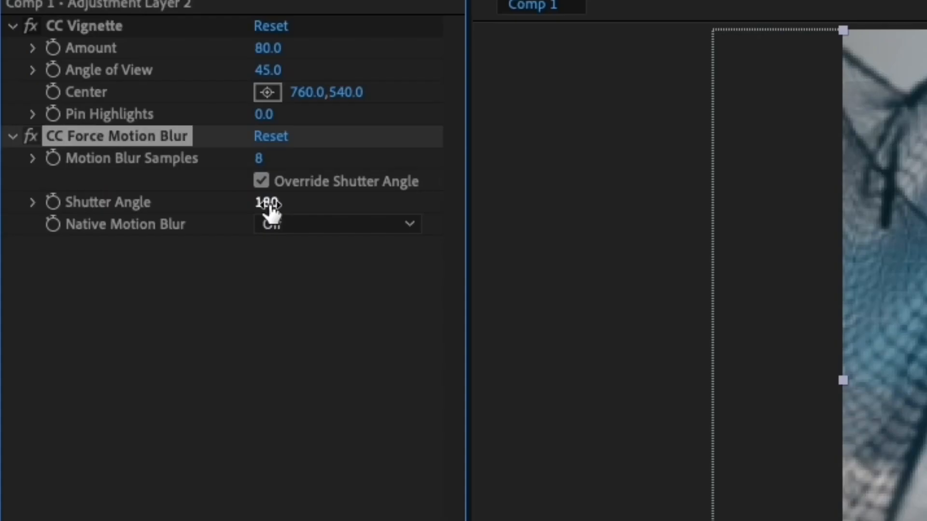
left_click(271, 203)
type("80")
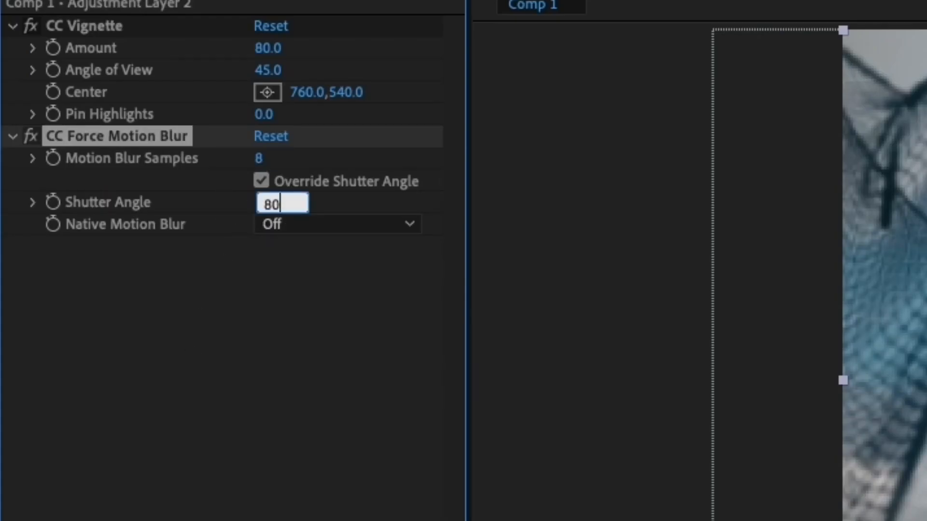
left_click(340, 196)
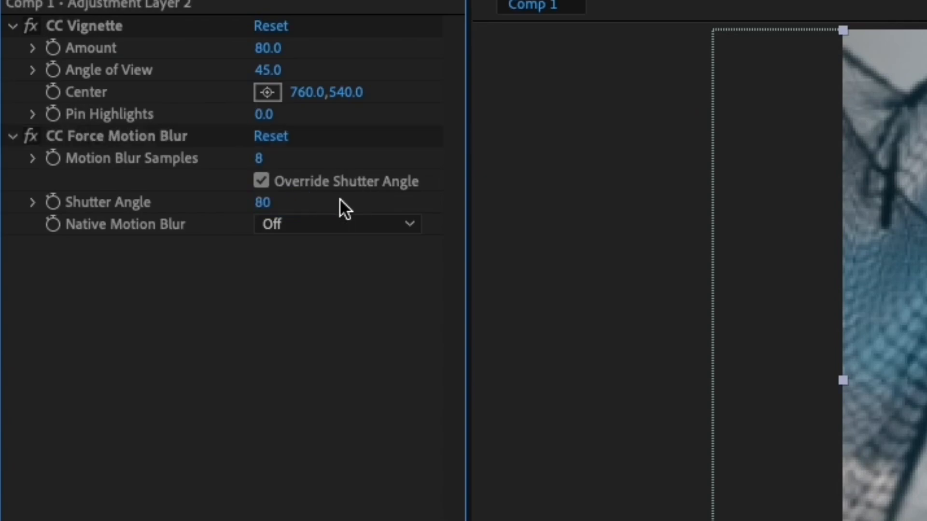